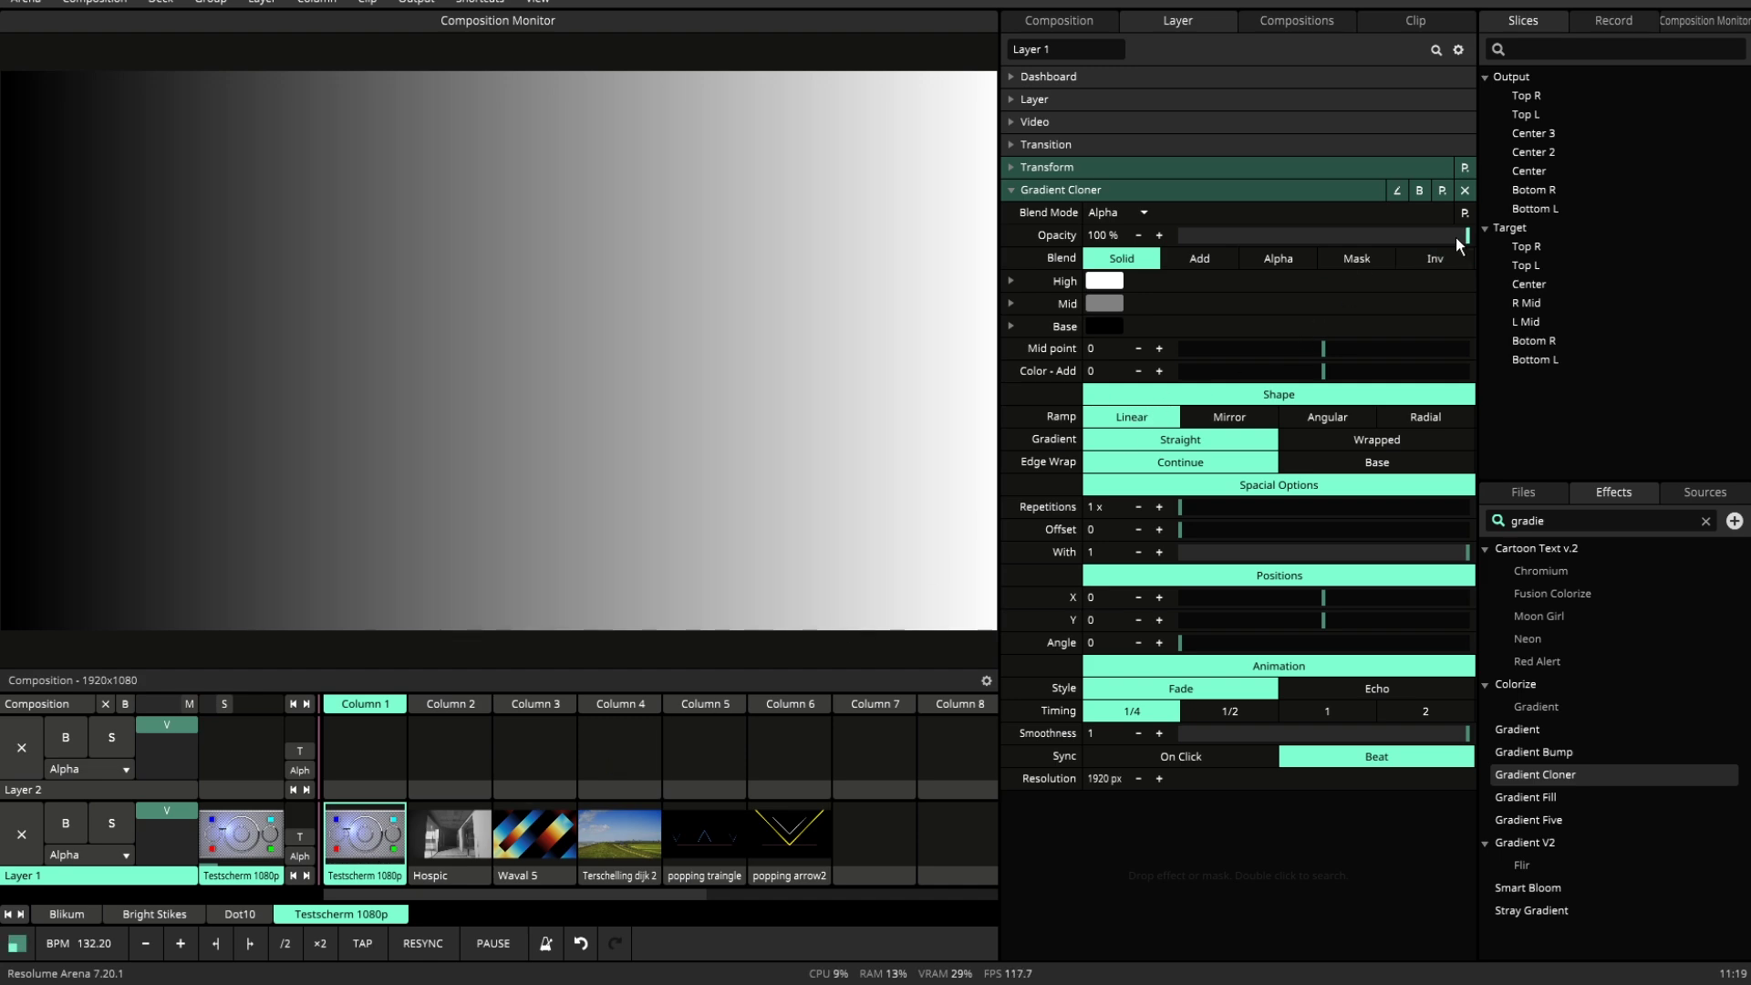
left_click_drag(1457, 235, 1512, 235)
left_click(1208, 258)
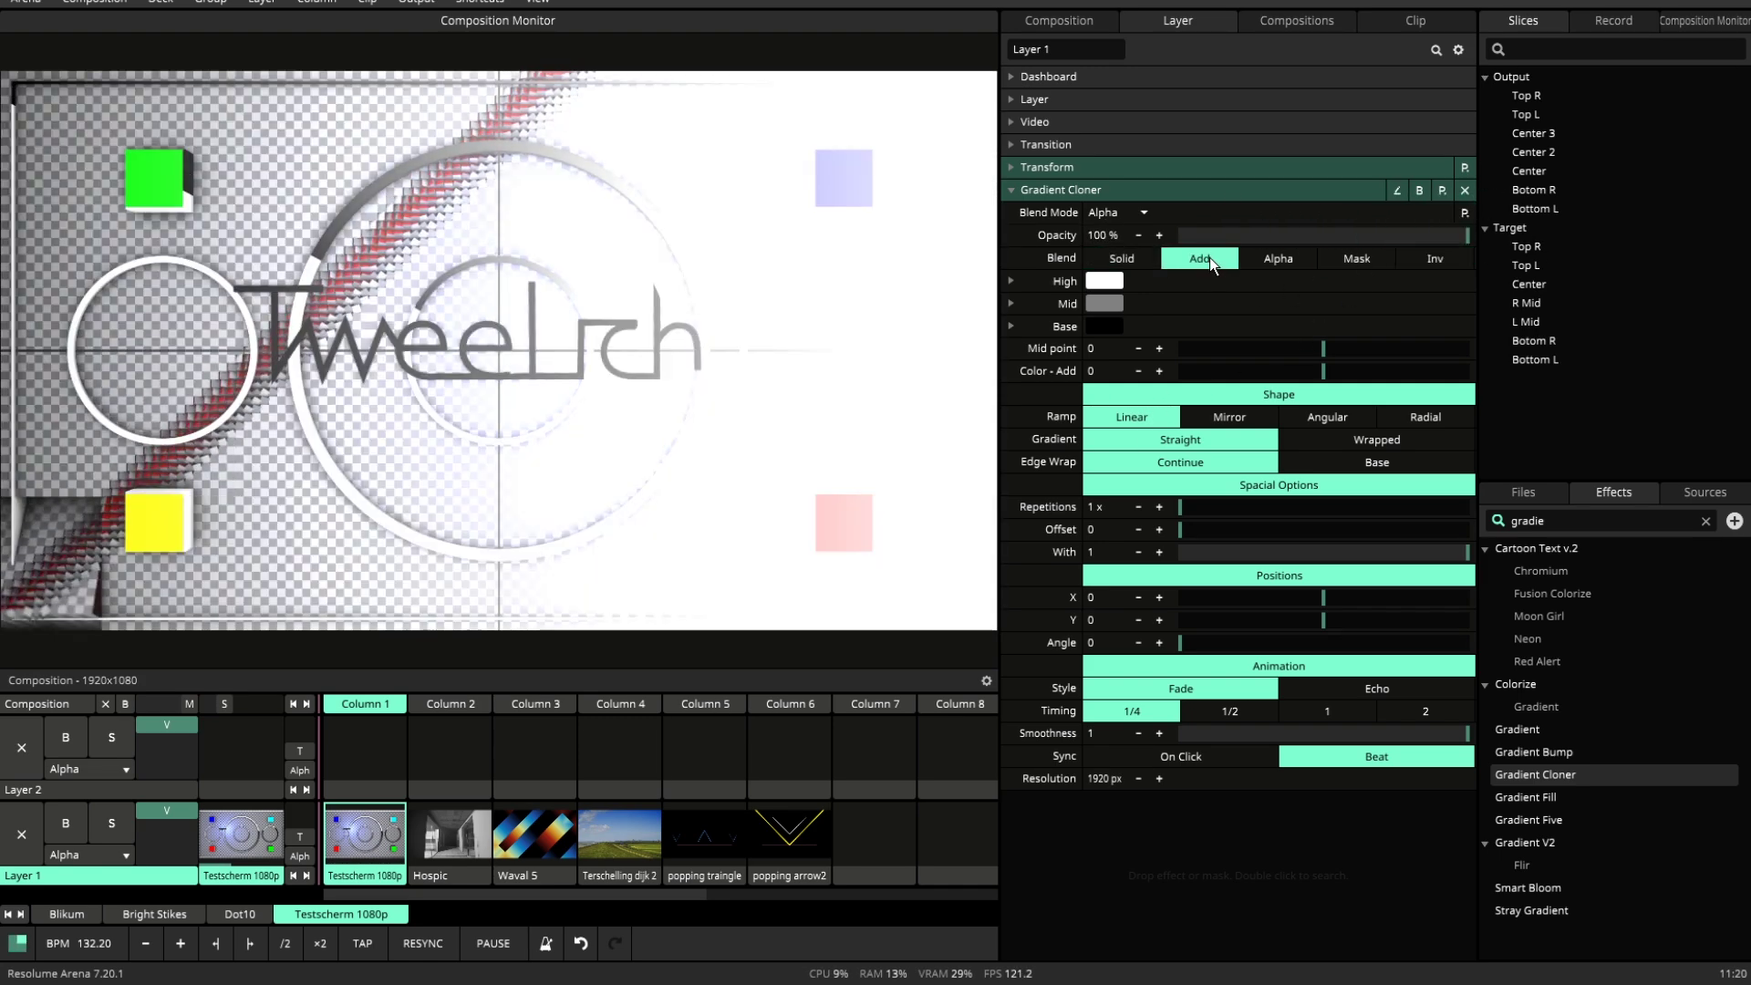
left_click(1277, 260)
left_click(1331, 261)
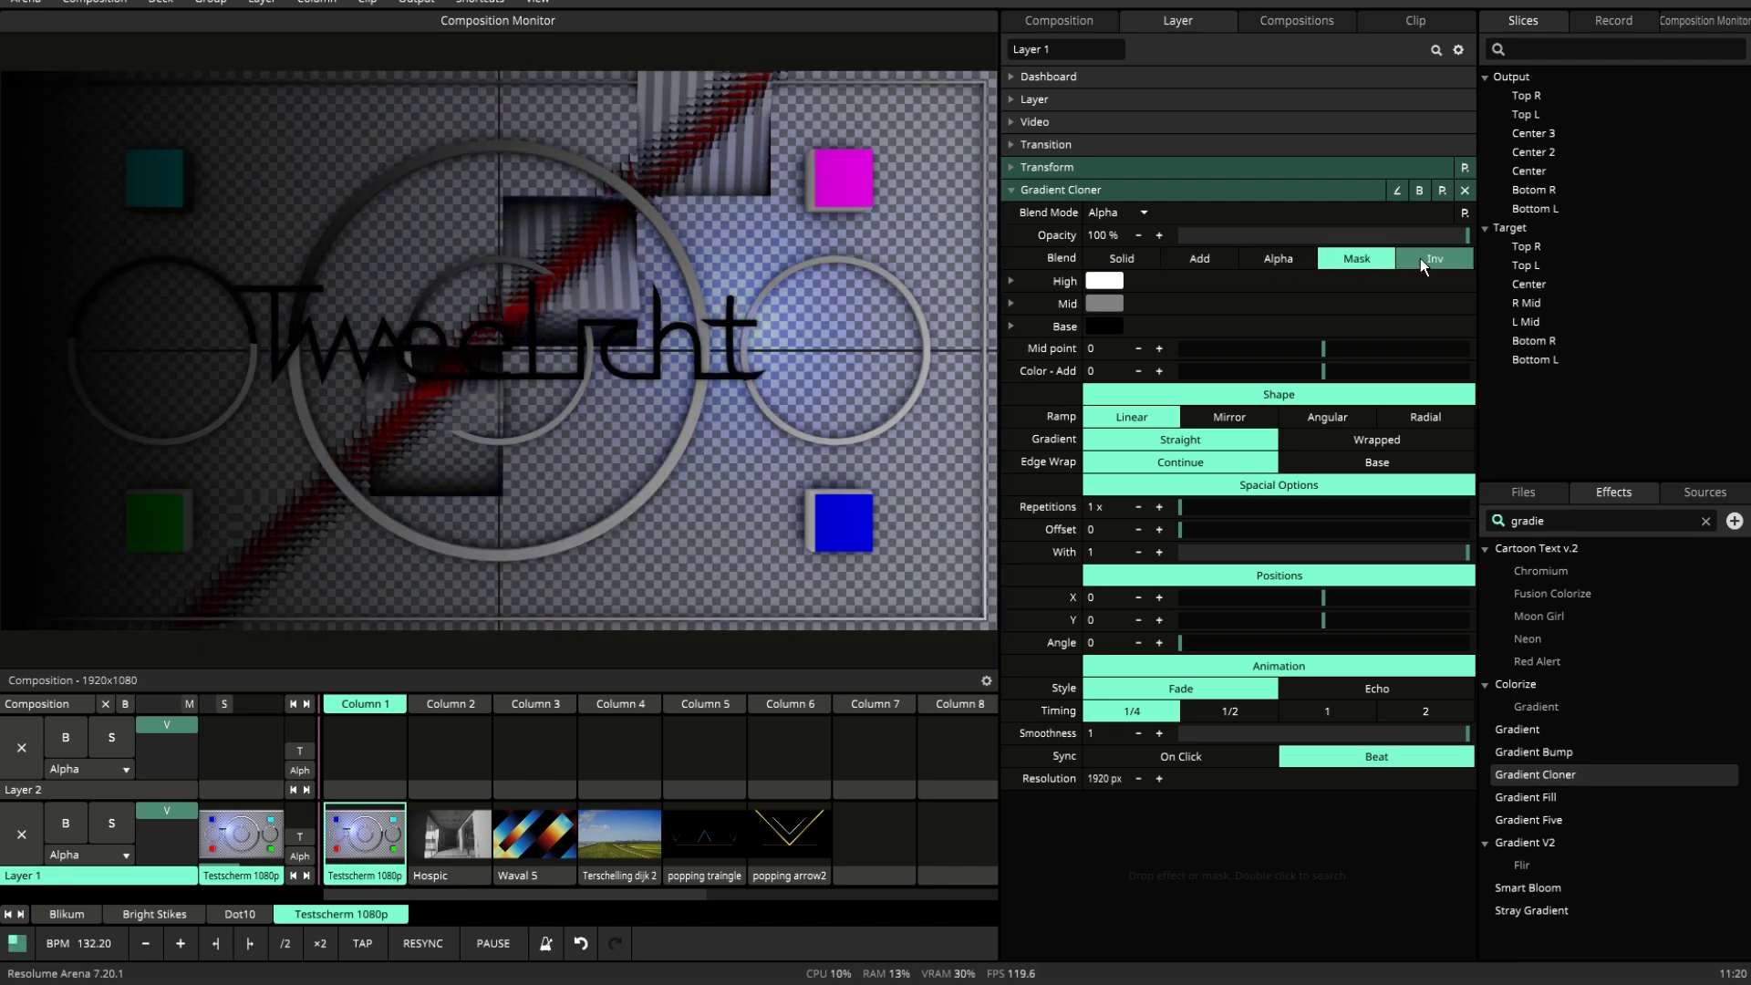
left_click(1415, 259)
left_click(1365, 258)
left_click(1279, 258)
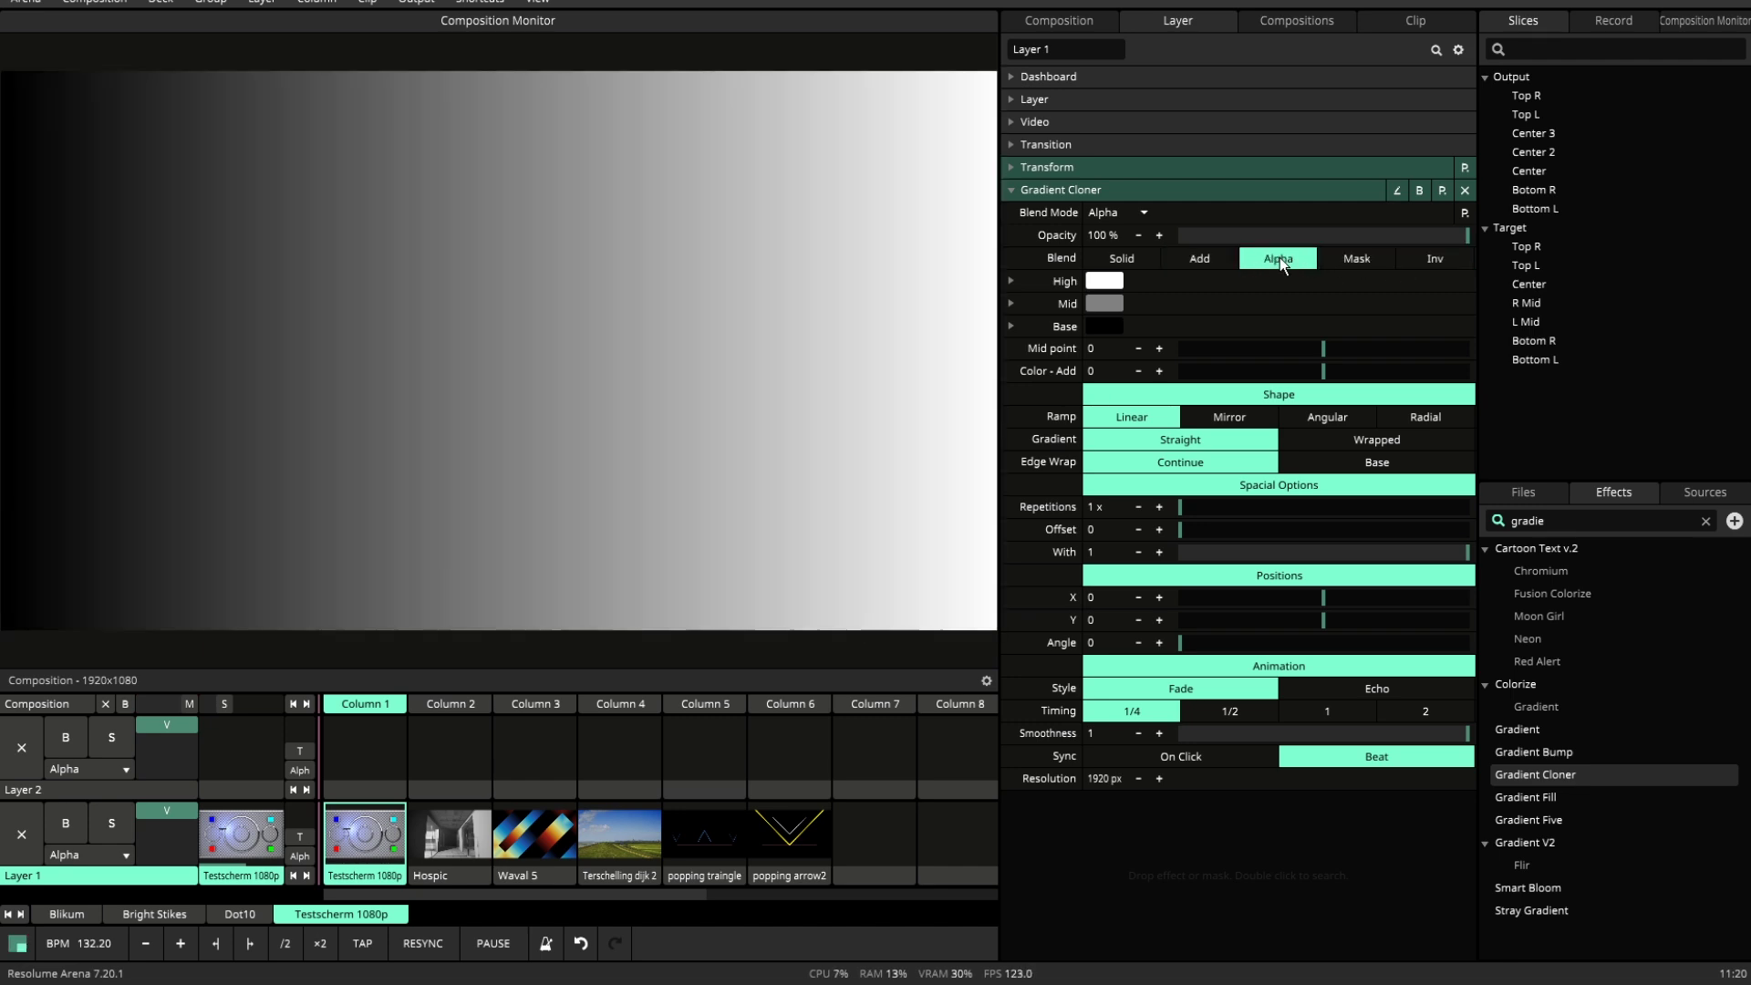
left_click(1356, 258)
left_click(1425, 416)
left_click_drag(1180, 529, 1229, 527)
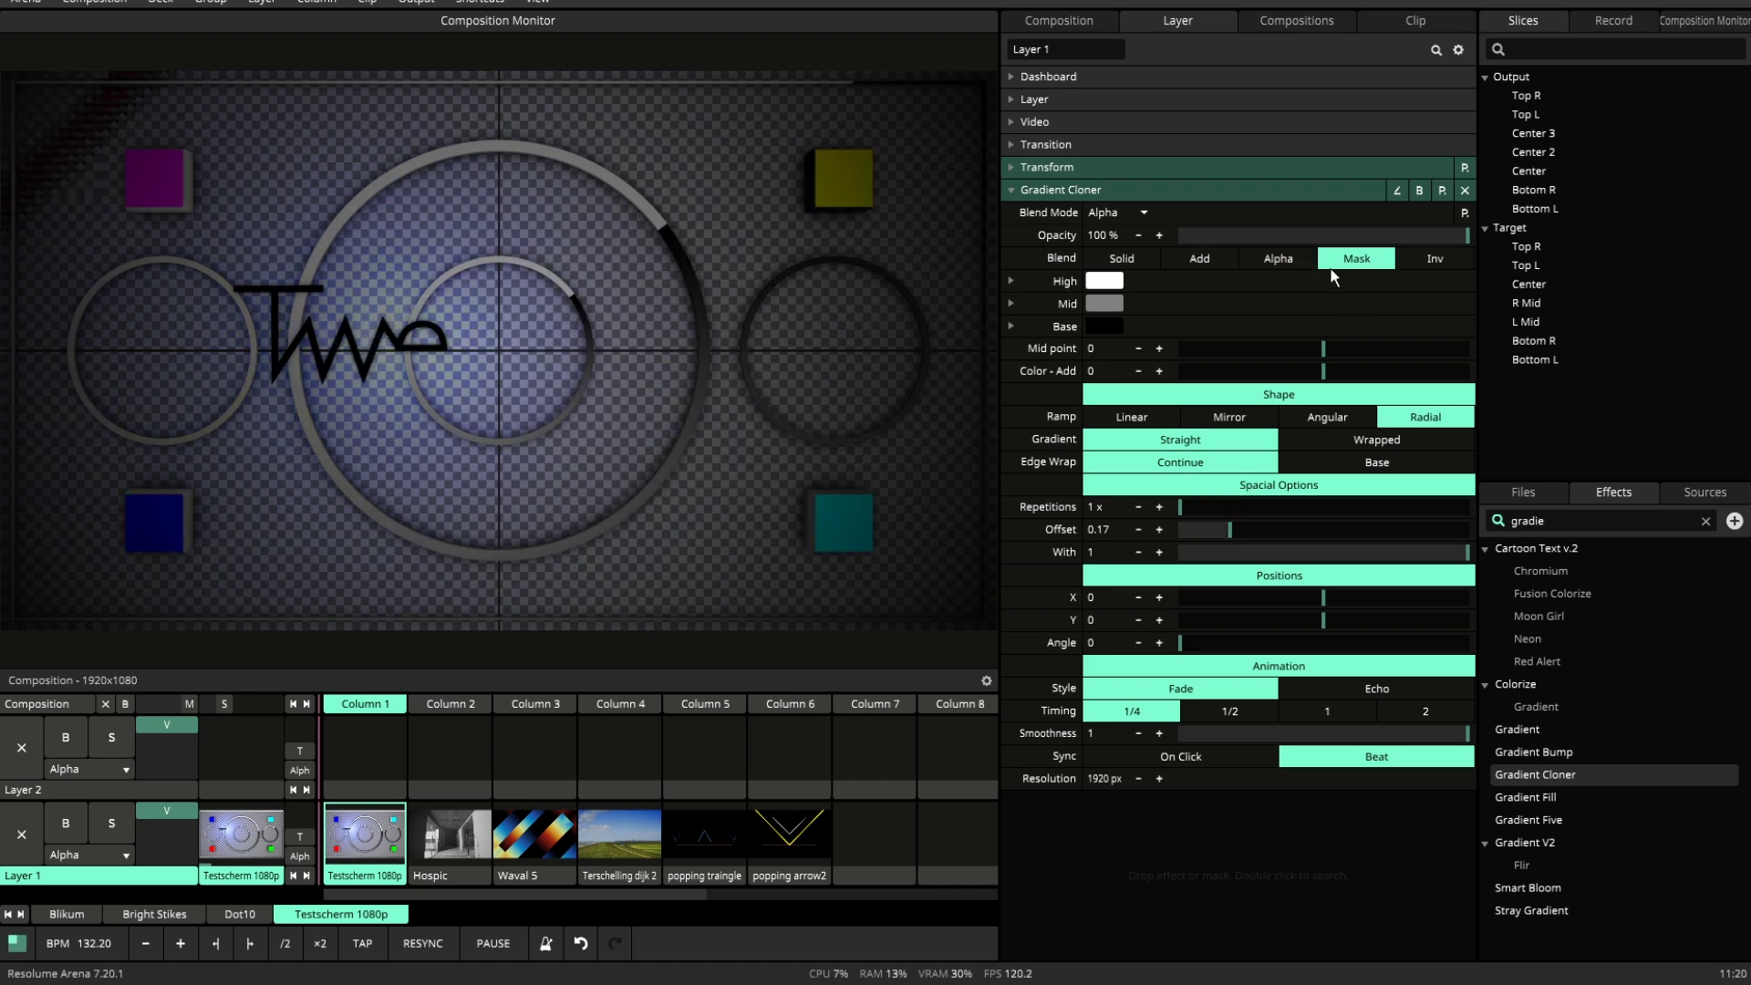
left_click_drag(1230, 529, 1131, 597)
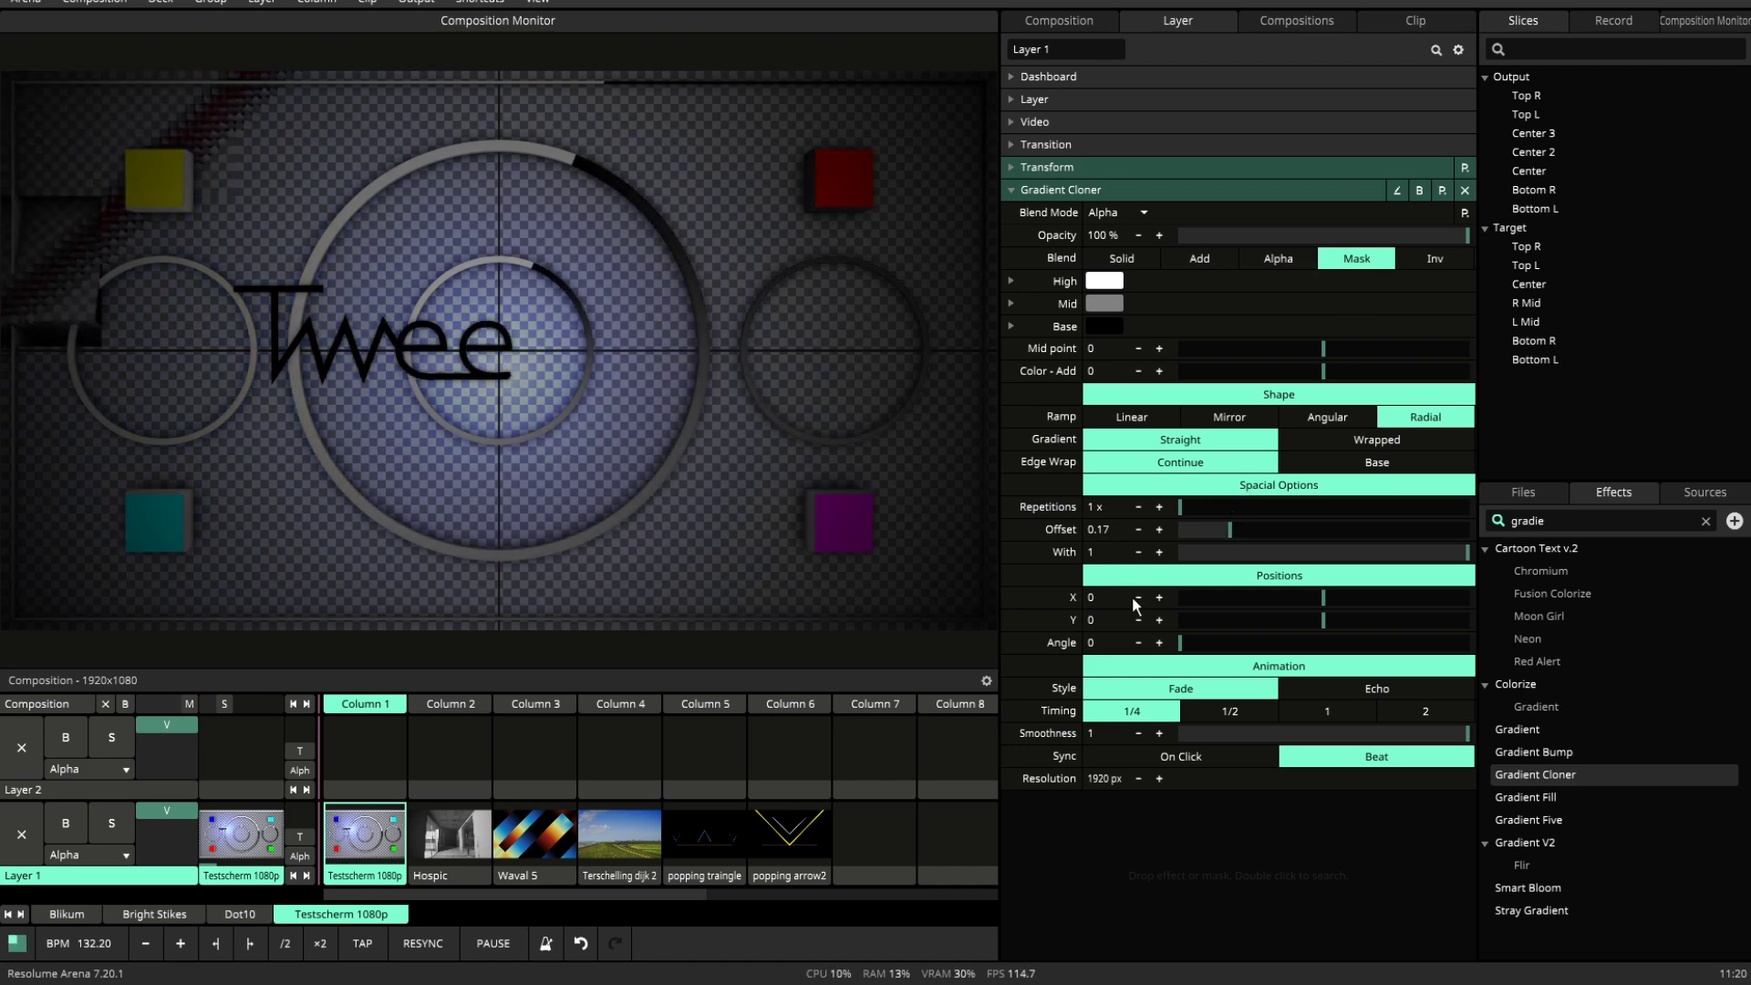
left_click(1229, 416)
left_click(1093, 261)
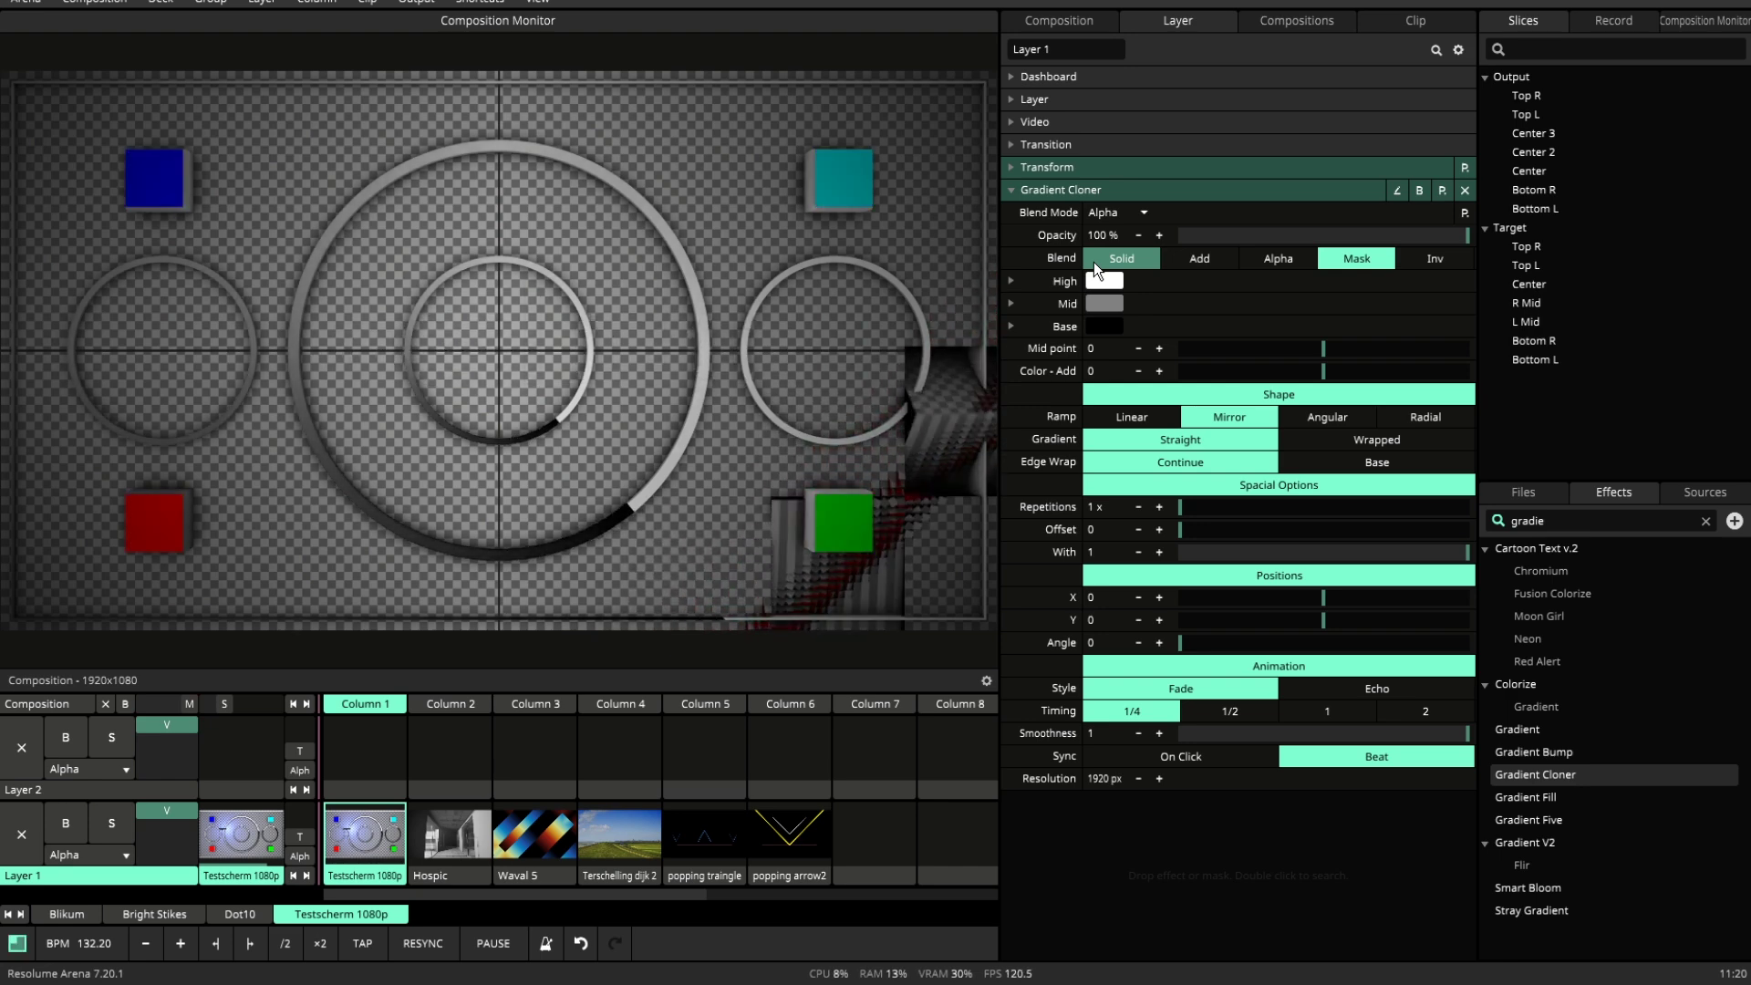
left_click(1093, 261)
left_click(1114, 419)
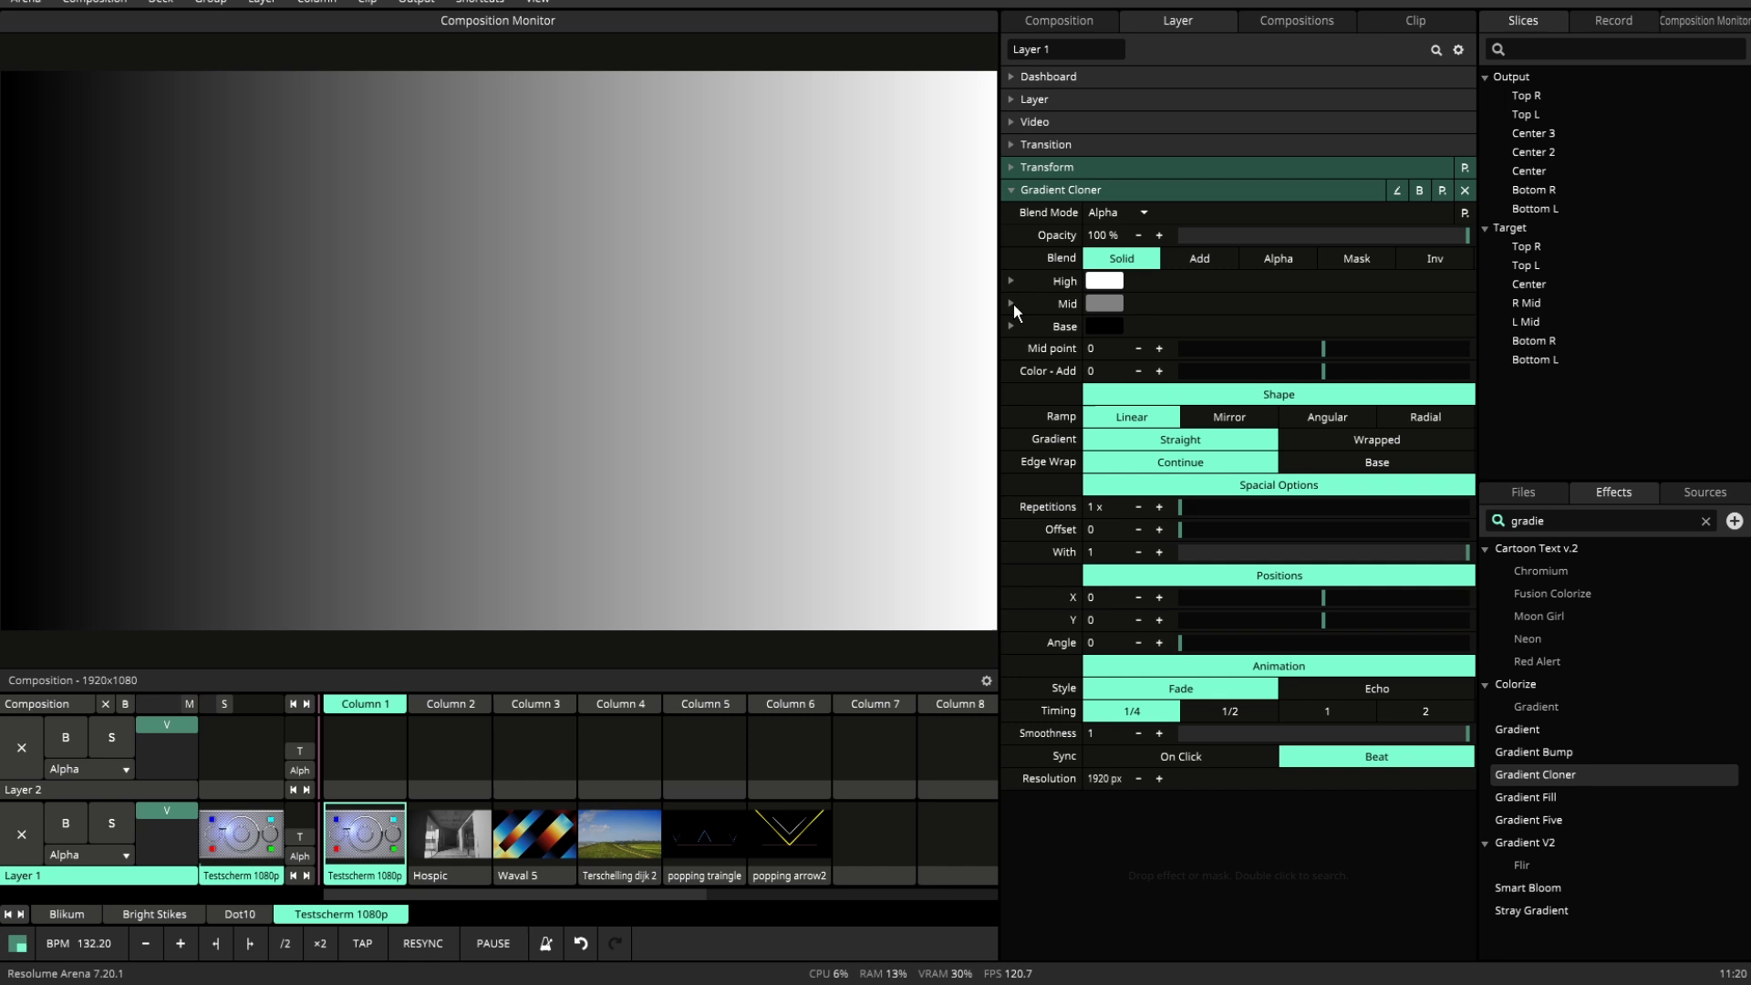
Set High to green, Mid to blue and Base to magenta, then shift the gradient mid point.
left_click(1100, 281)
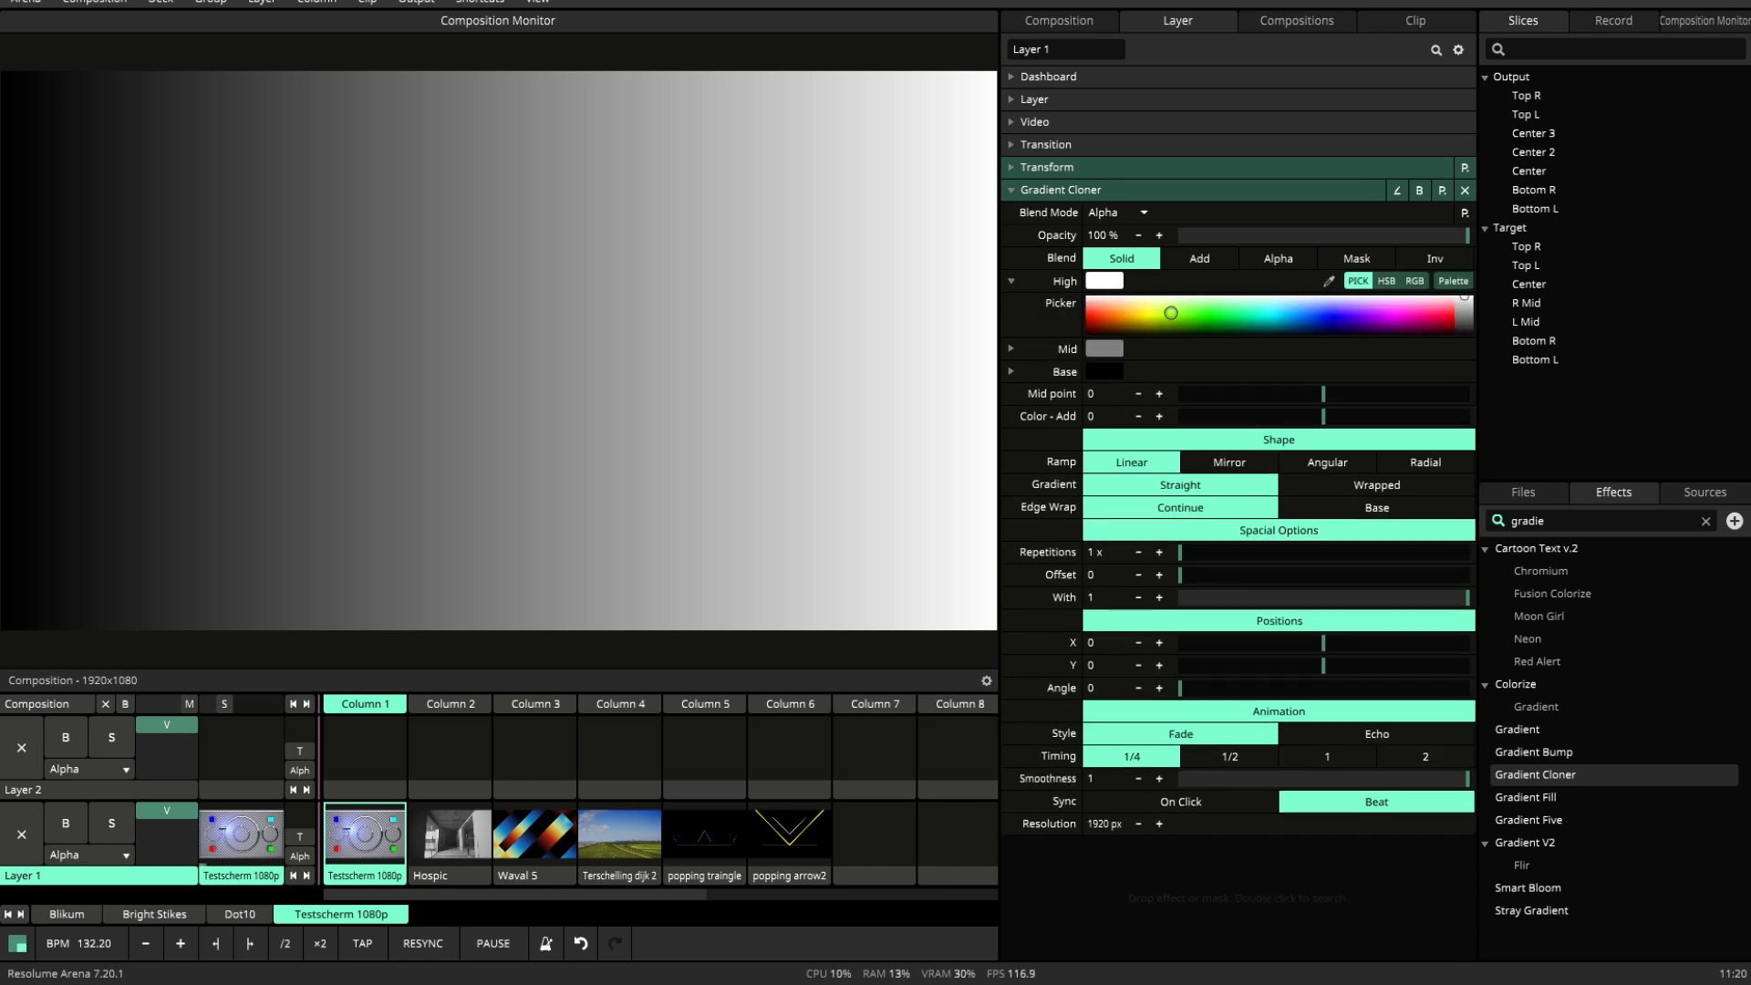
left_click(1221, 308)
left_click(1112, 348)
left_click(1333, 389)
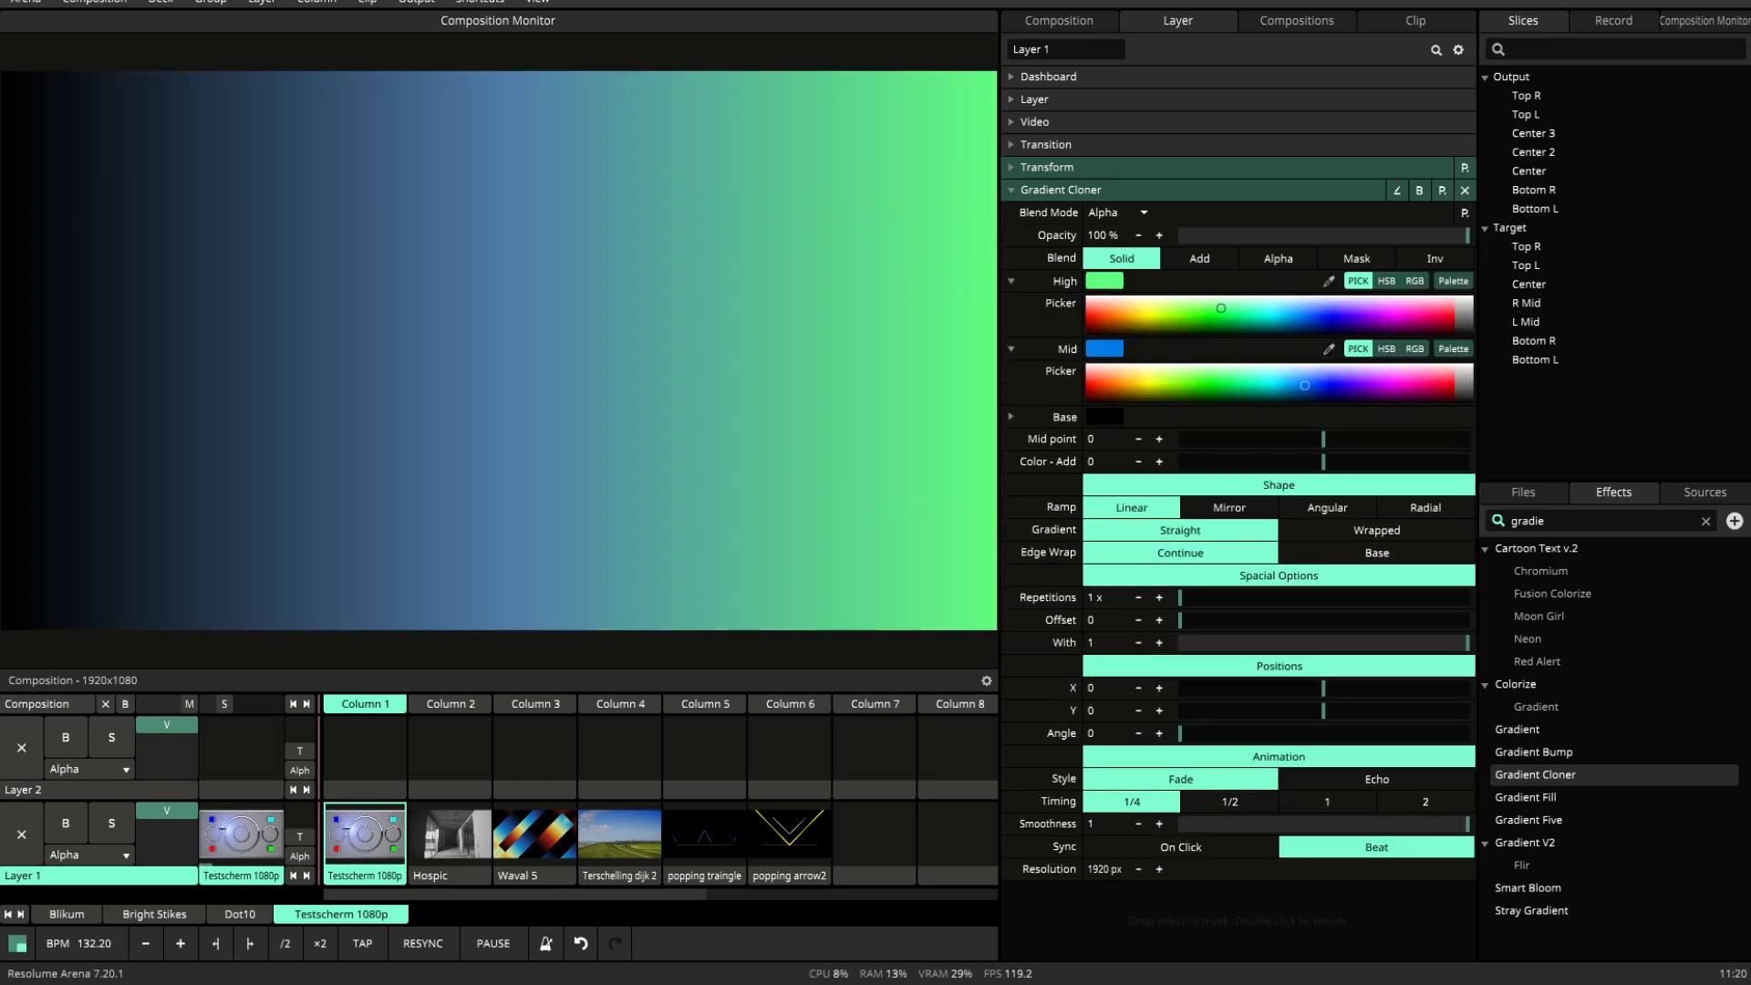
left_click(1011, 417)
left_click(1010, 416)
left_click(1010, 348)
left_click(1010, 281)
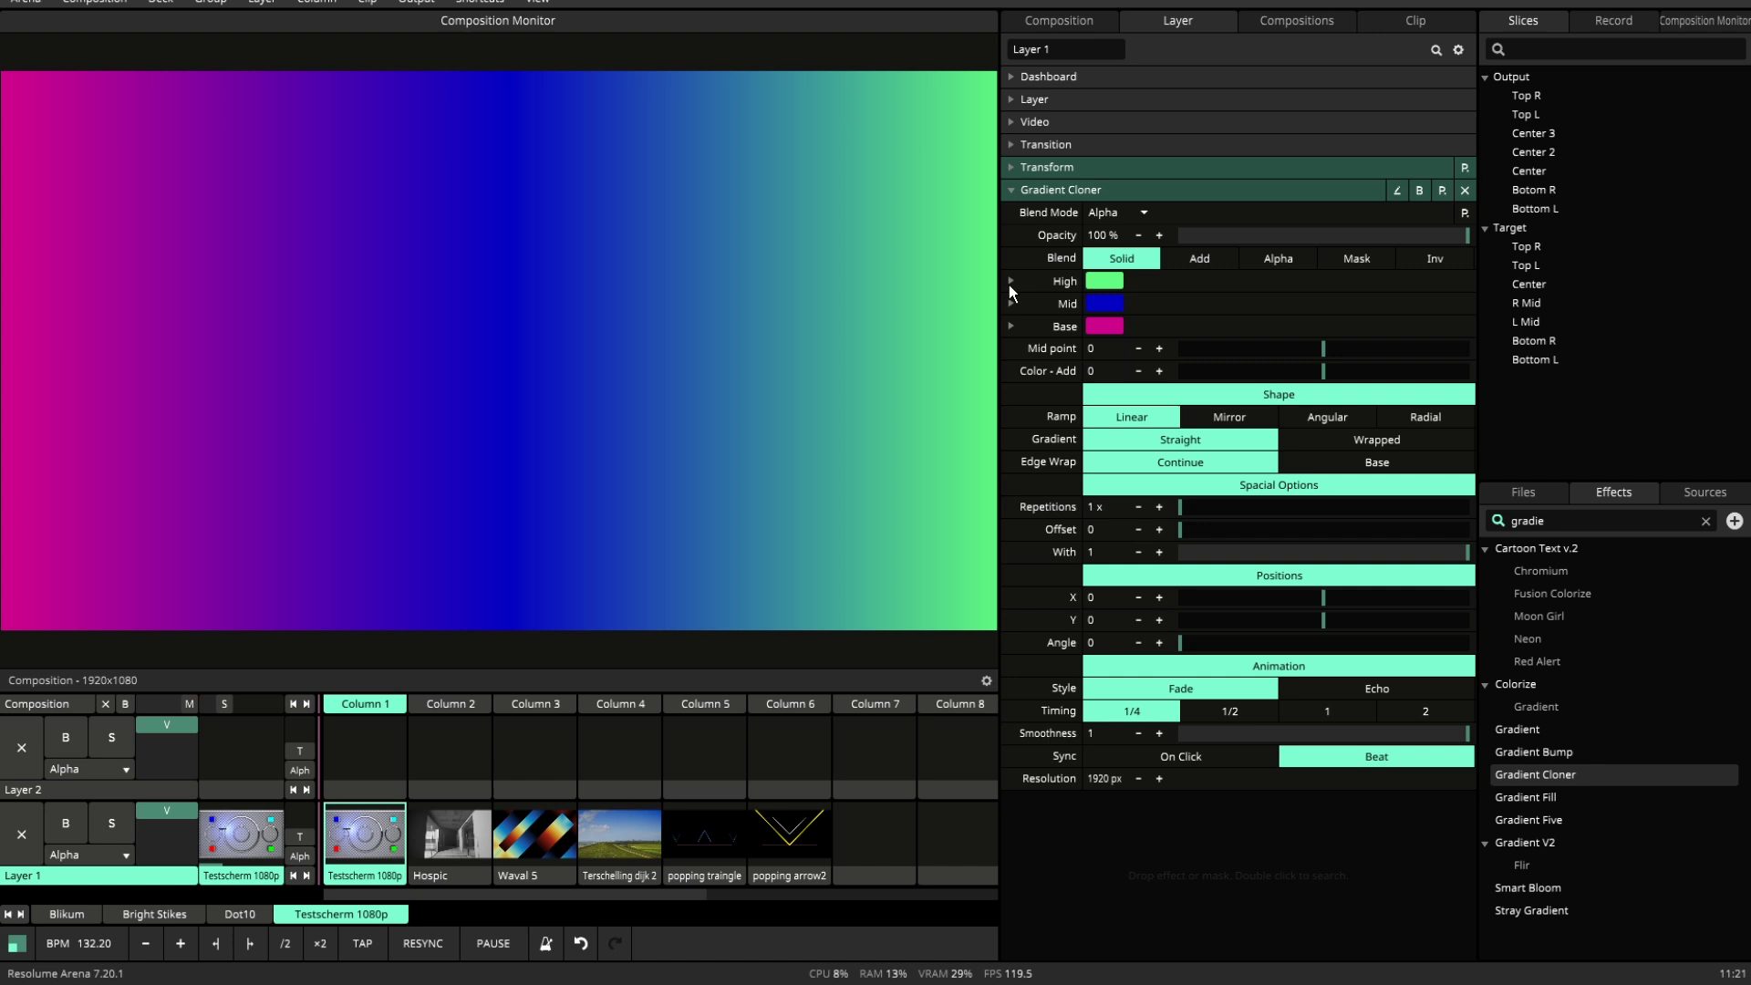
left_click_drag(1317, 348, 1409, 368)
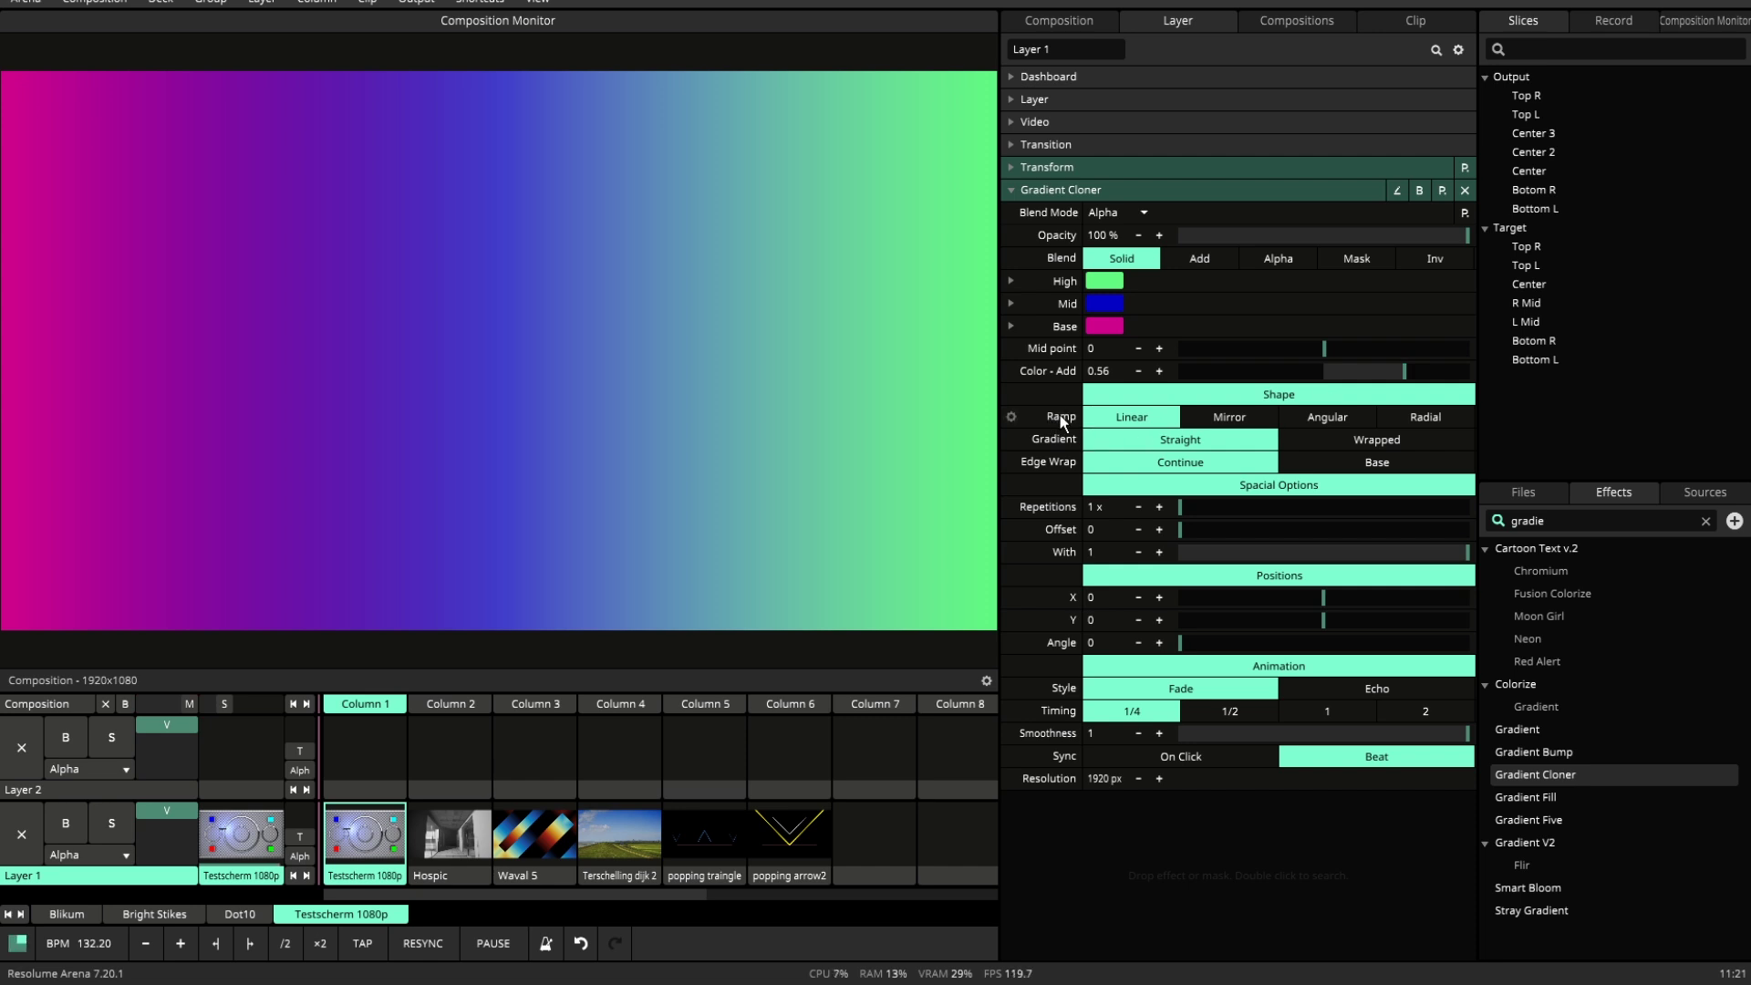
Cycle the ramp through Mirror and Angular to Radial, then re-centre it at X 0, Y 0.
left_click(1222, 417)
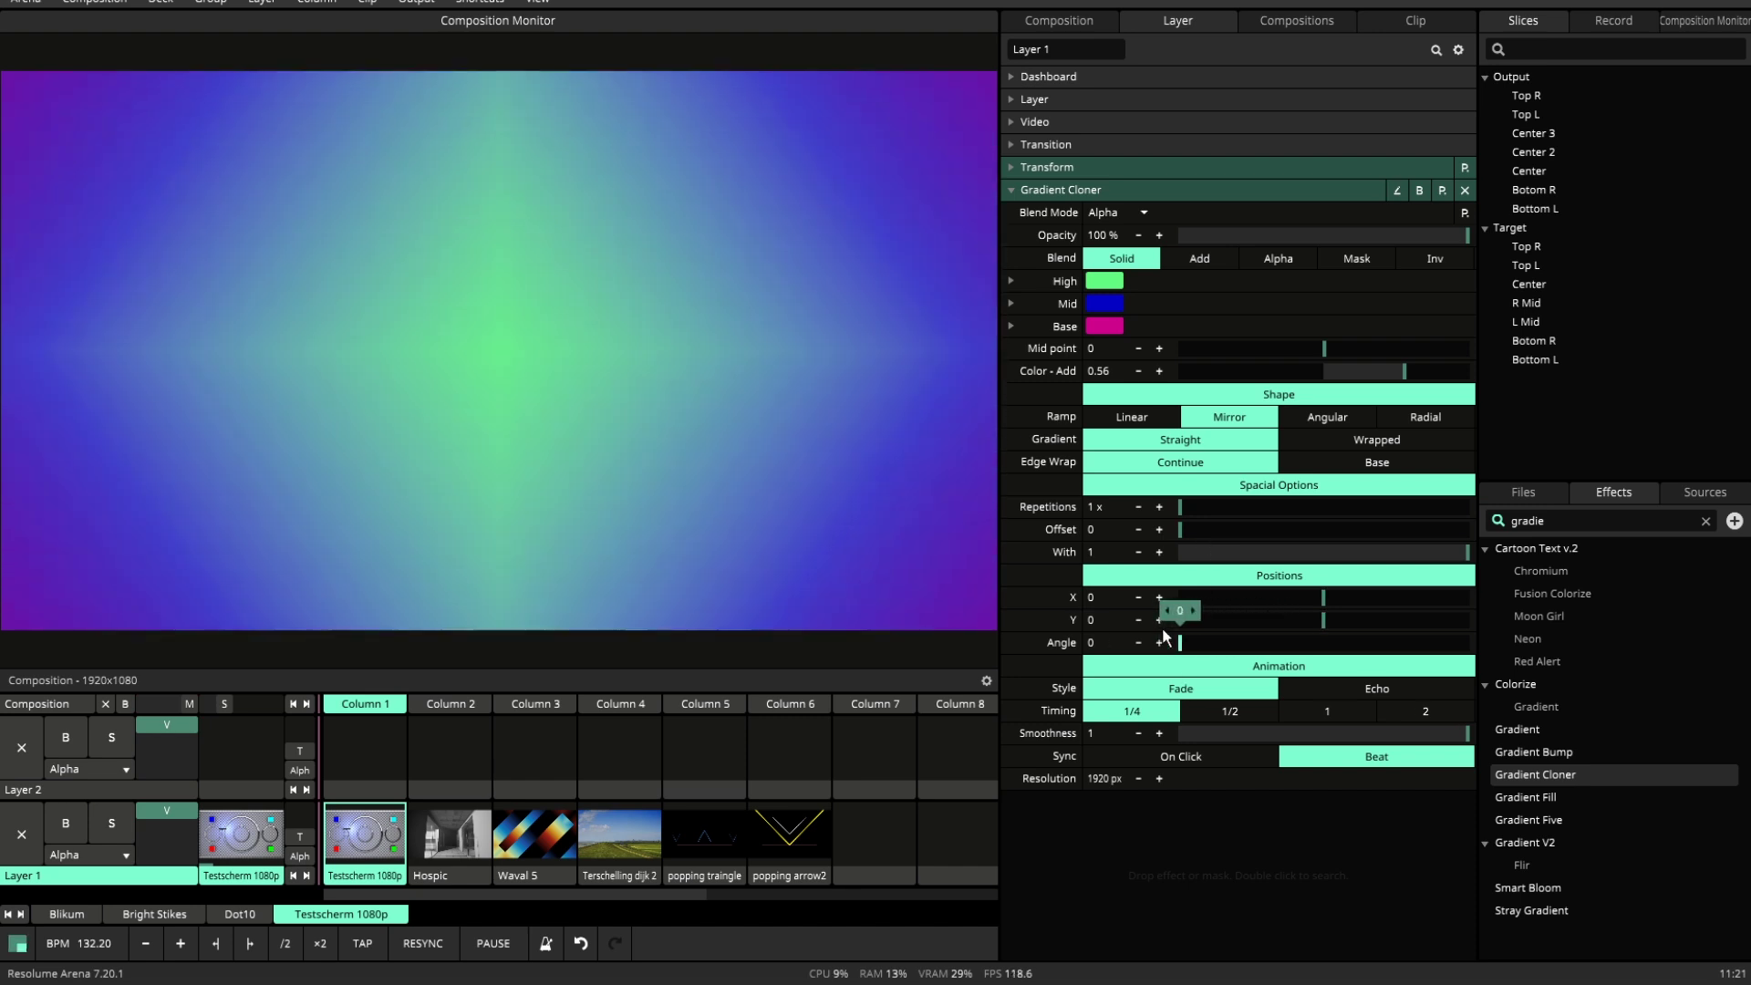
left_click(1324, 418)
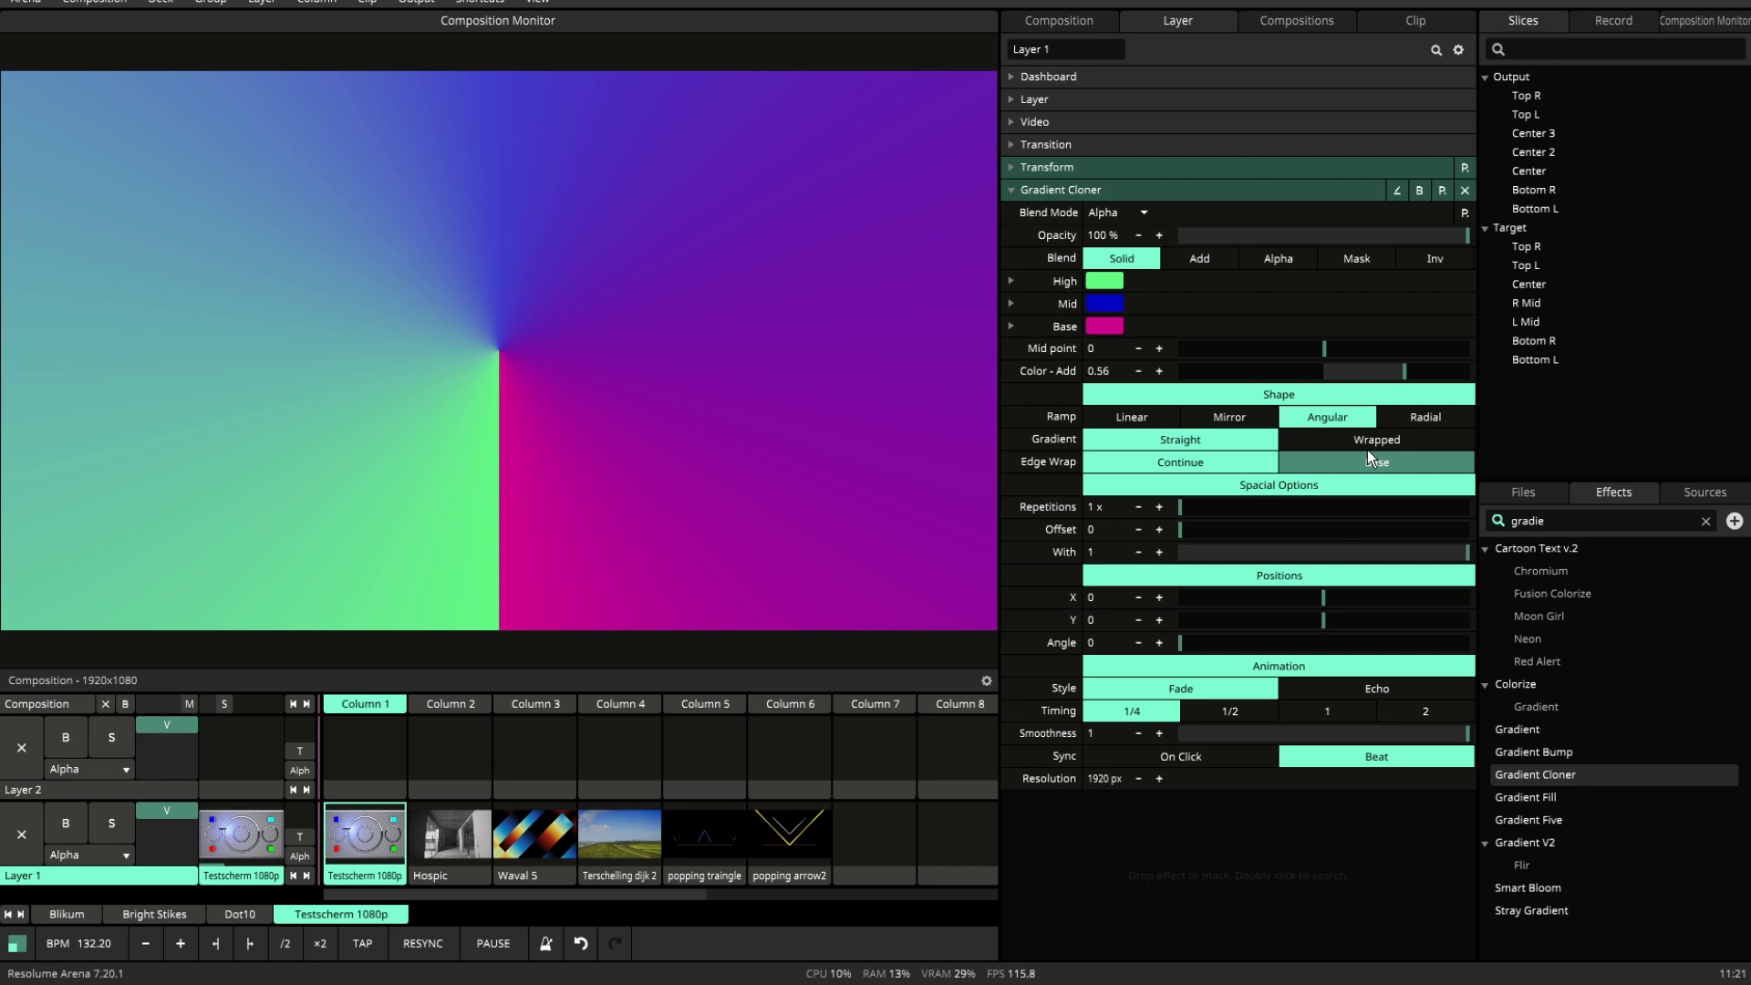
left_click(1424, 418)
left_click_drag(1323, 597, 1295, 622)
double_click(1295, 620)
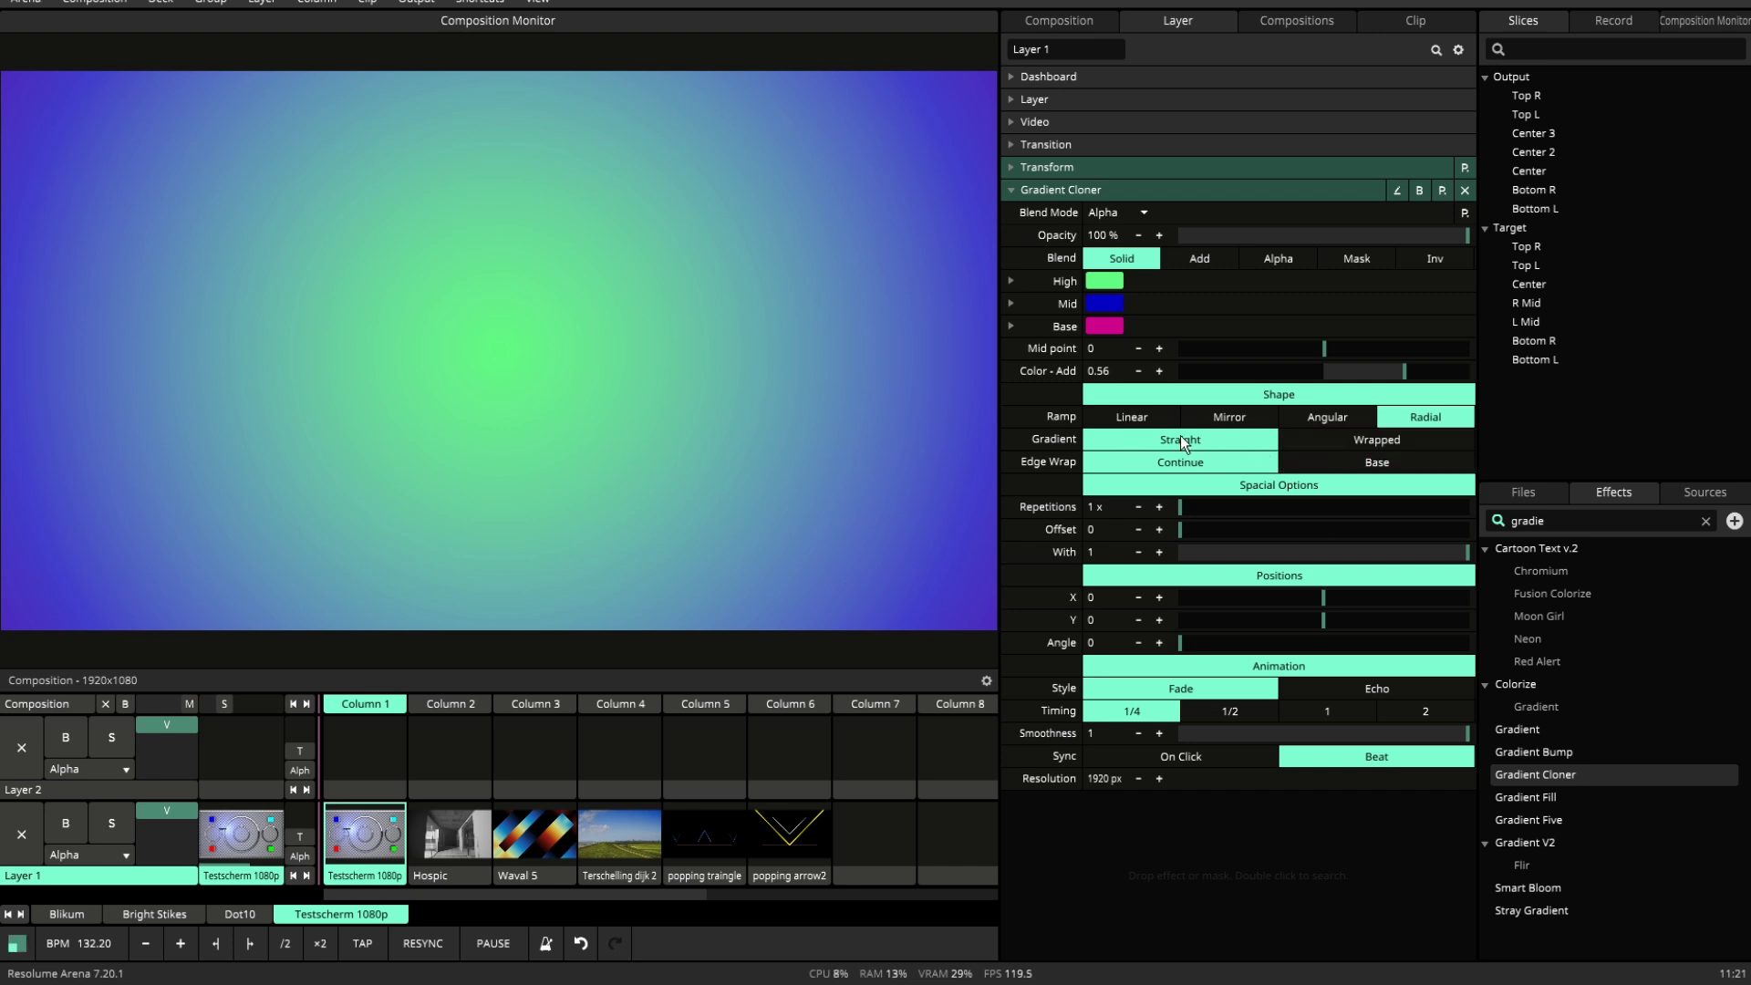
Wrap the radial gradient, offset its colours, then return it to Straight.
left_click(1366, 442)
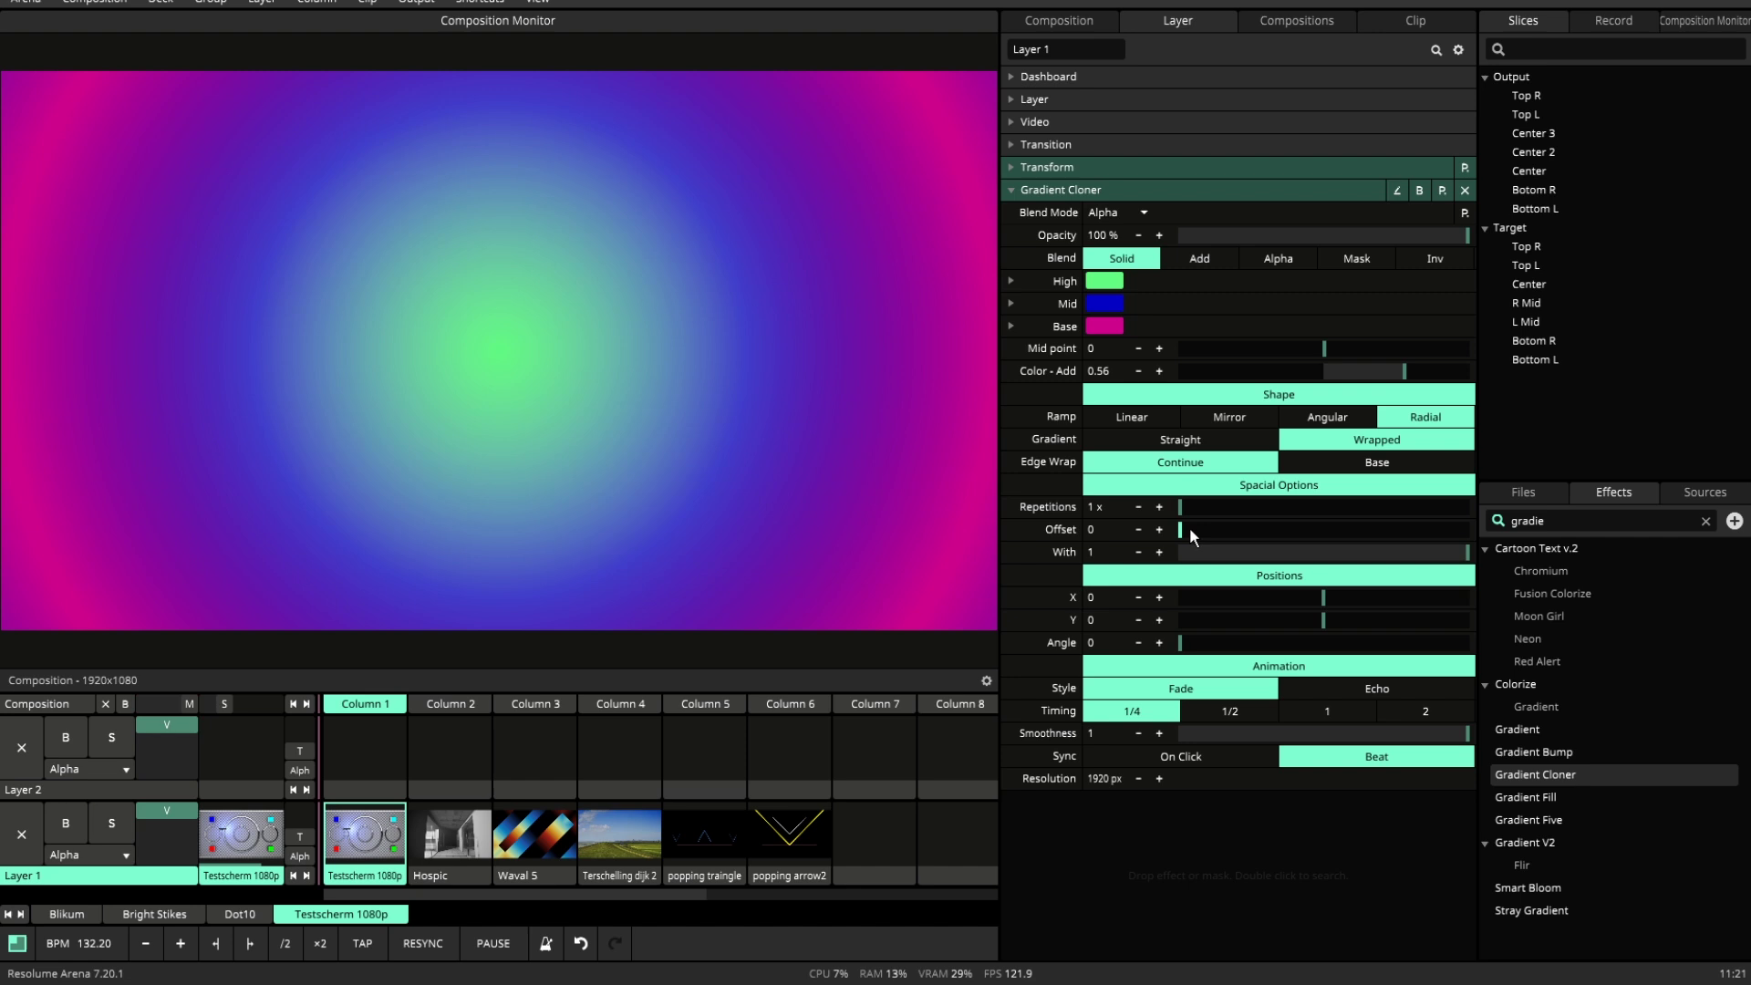
mouse_move(1189, 527)
left_mouse_down()
mouse_move(1428, 533)
mouse_move(1171, 531)
left_mouse_up()
left_click(1206, 438)
Switch to a Linear ramp, wrap it, and set a small offset of about 0.1.
left_click(1108, 416)
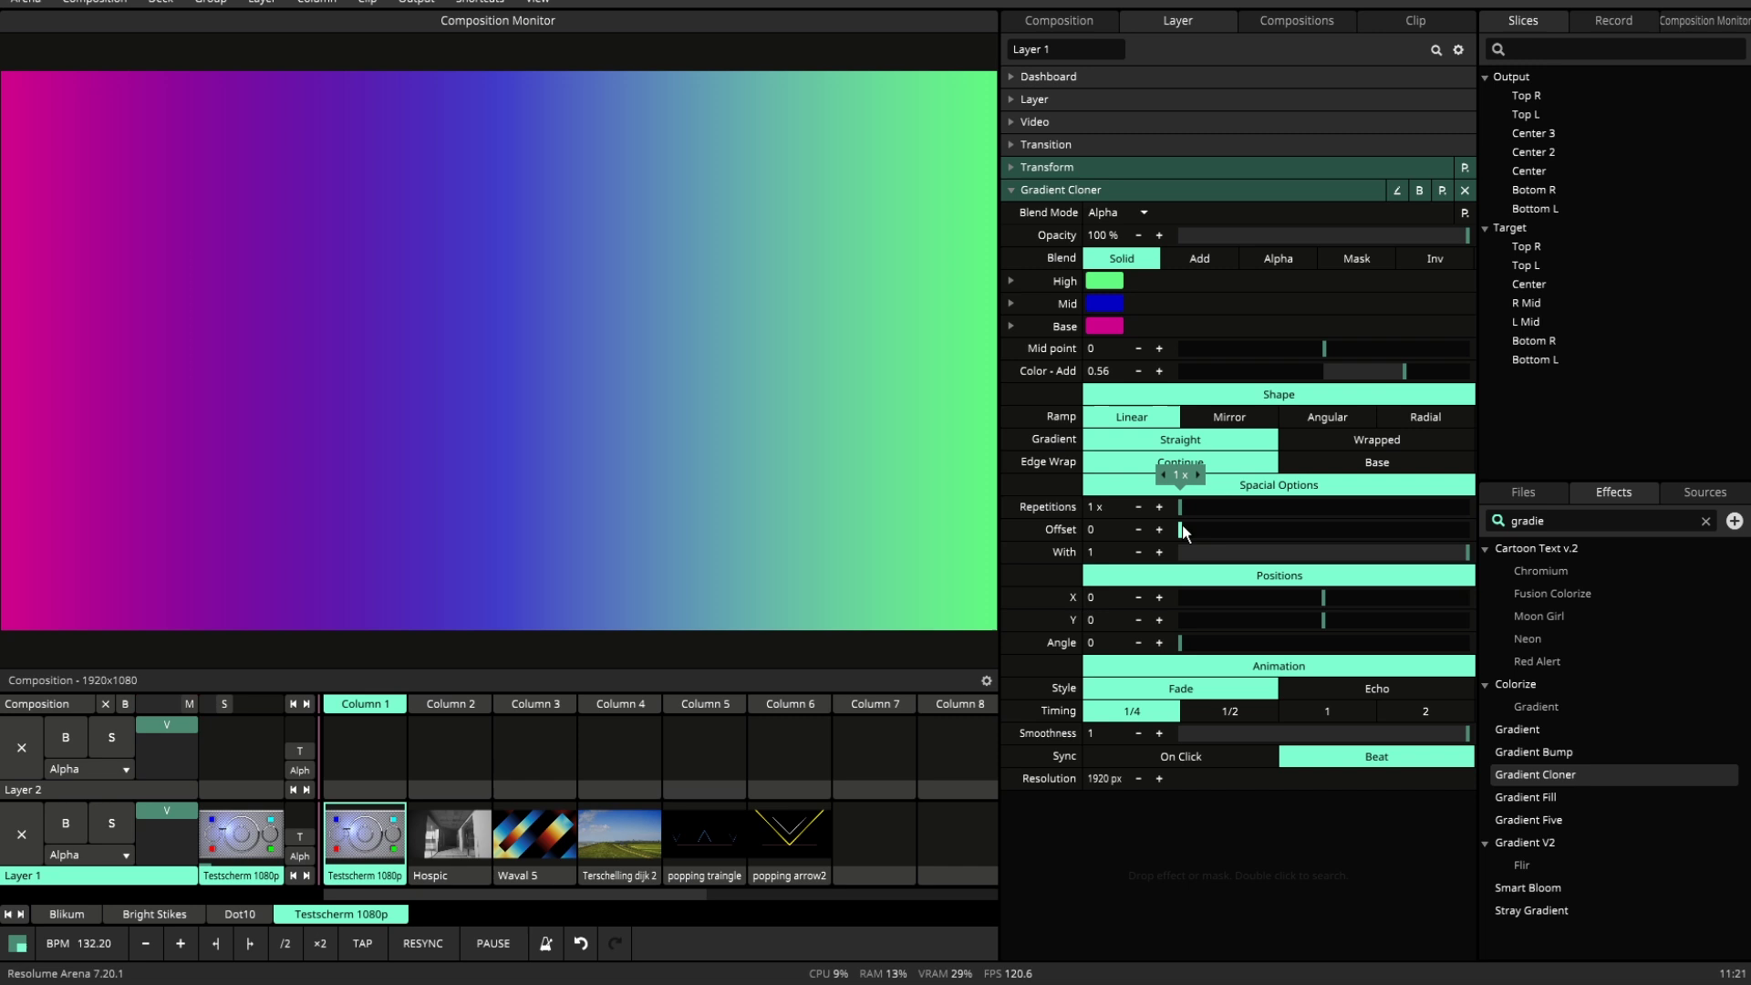
left_click_drag(1181, 529, 1259, 517)
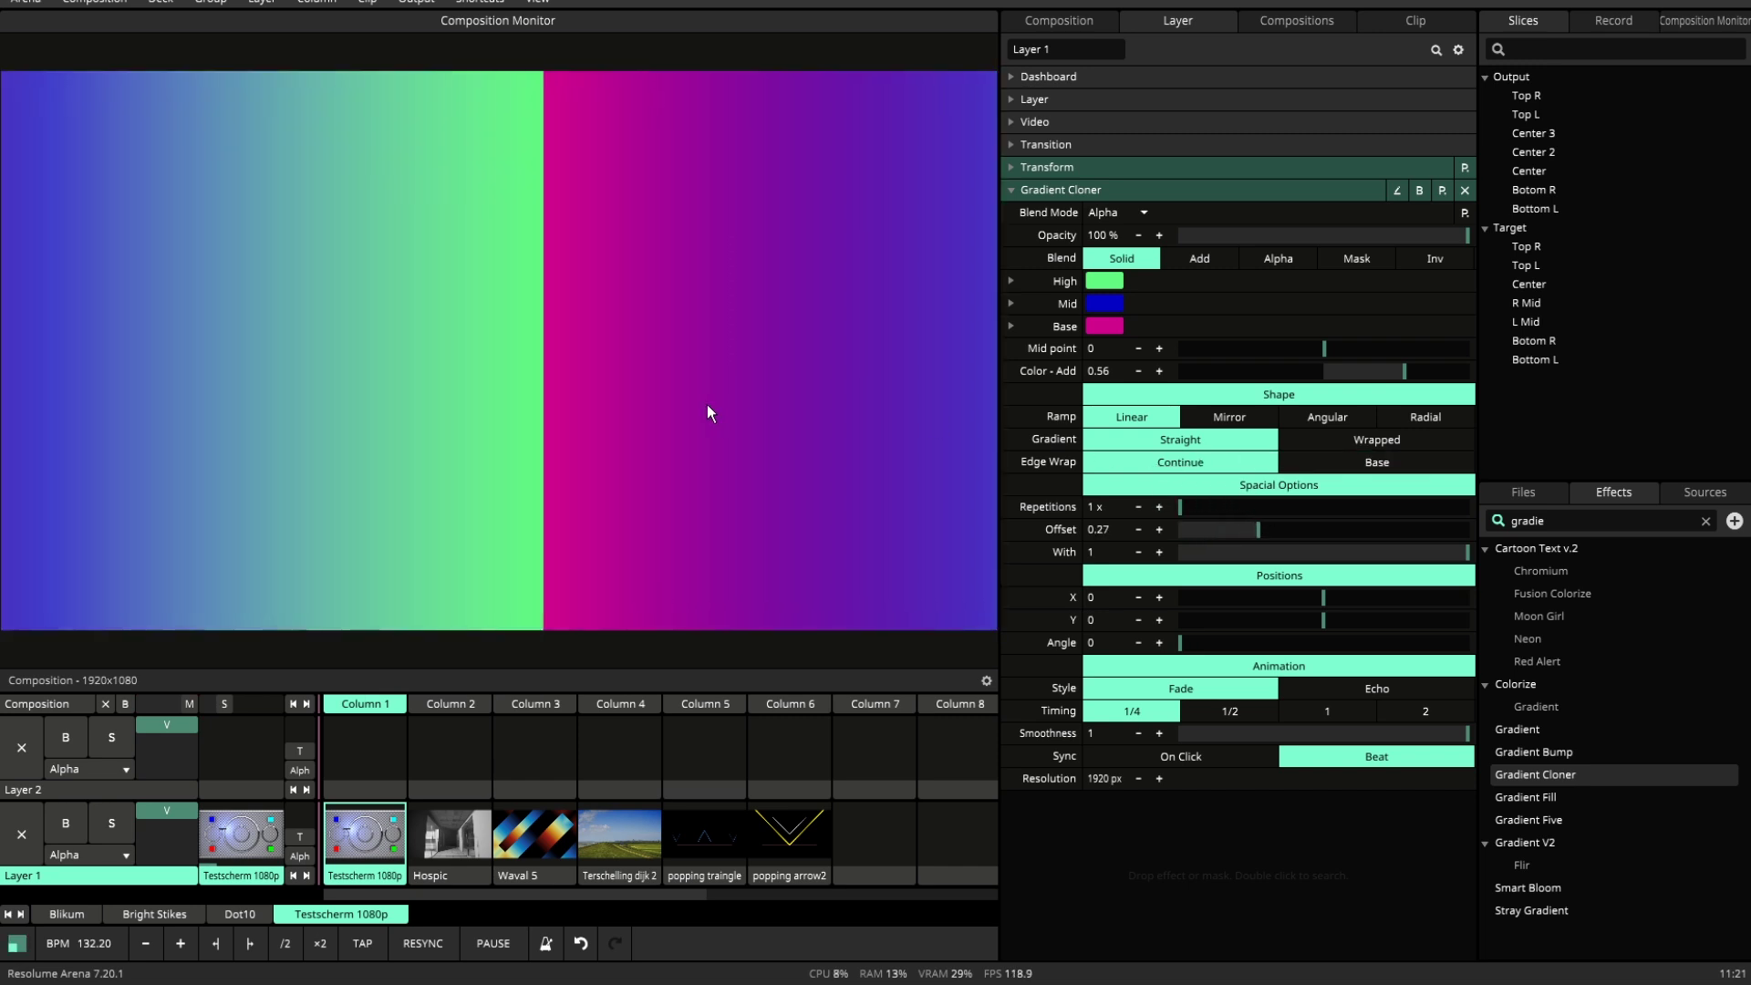
left_click(1306, 447)
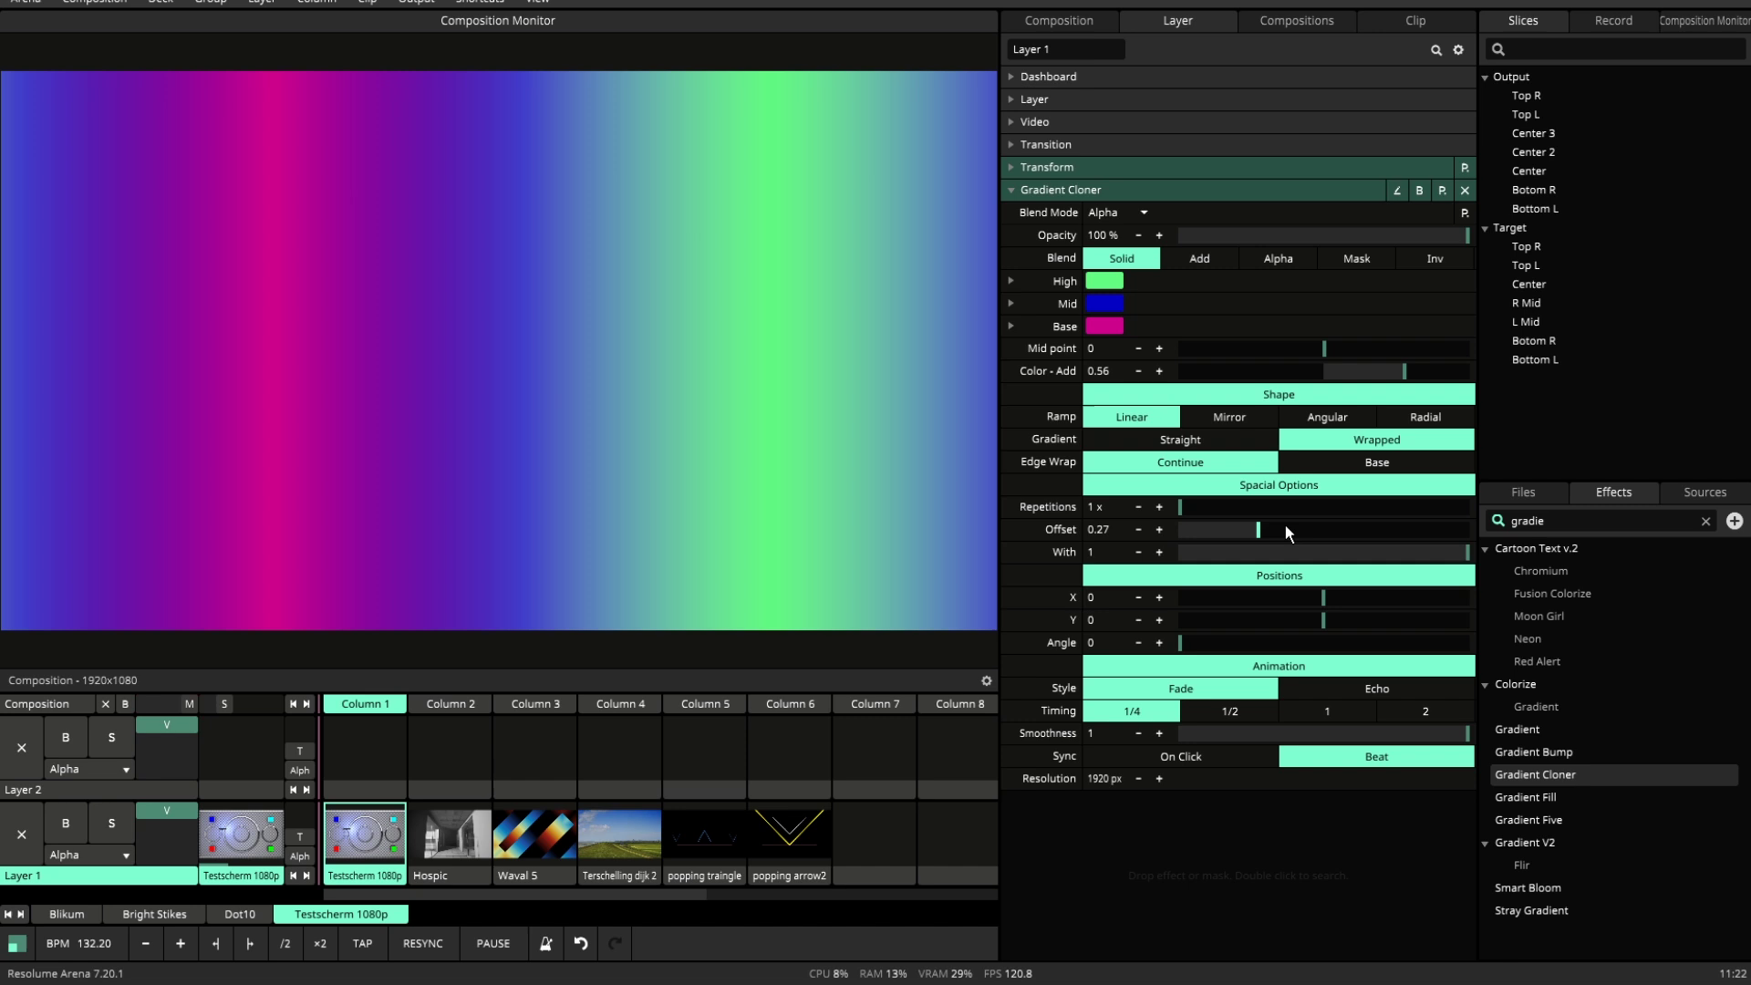
left_click_drag(1258, 529, 1202, 512)
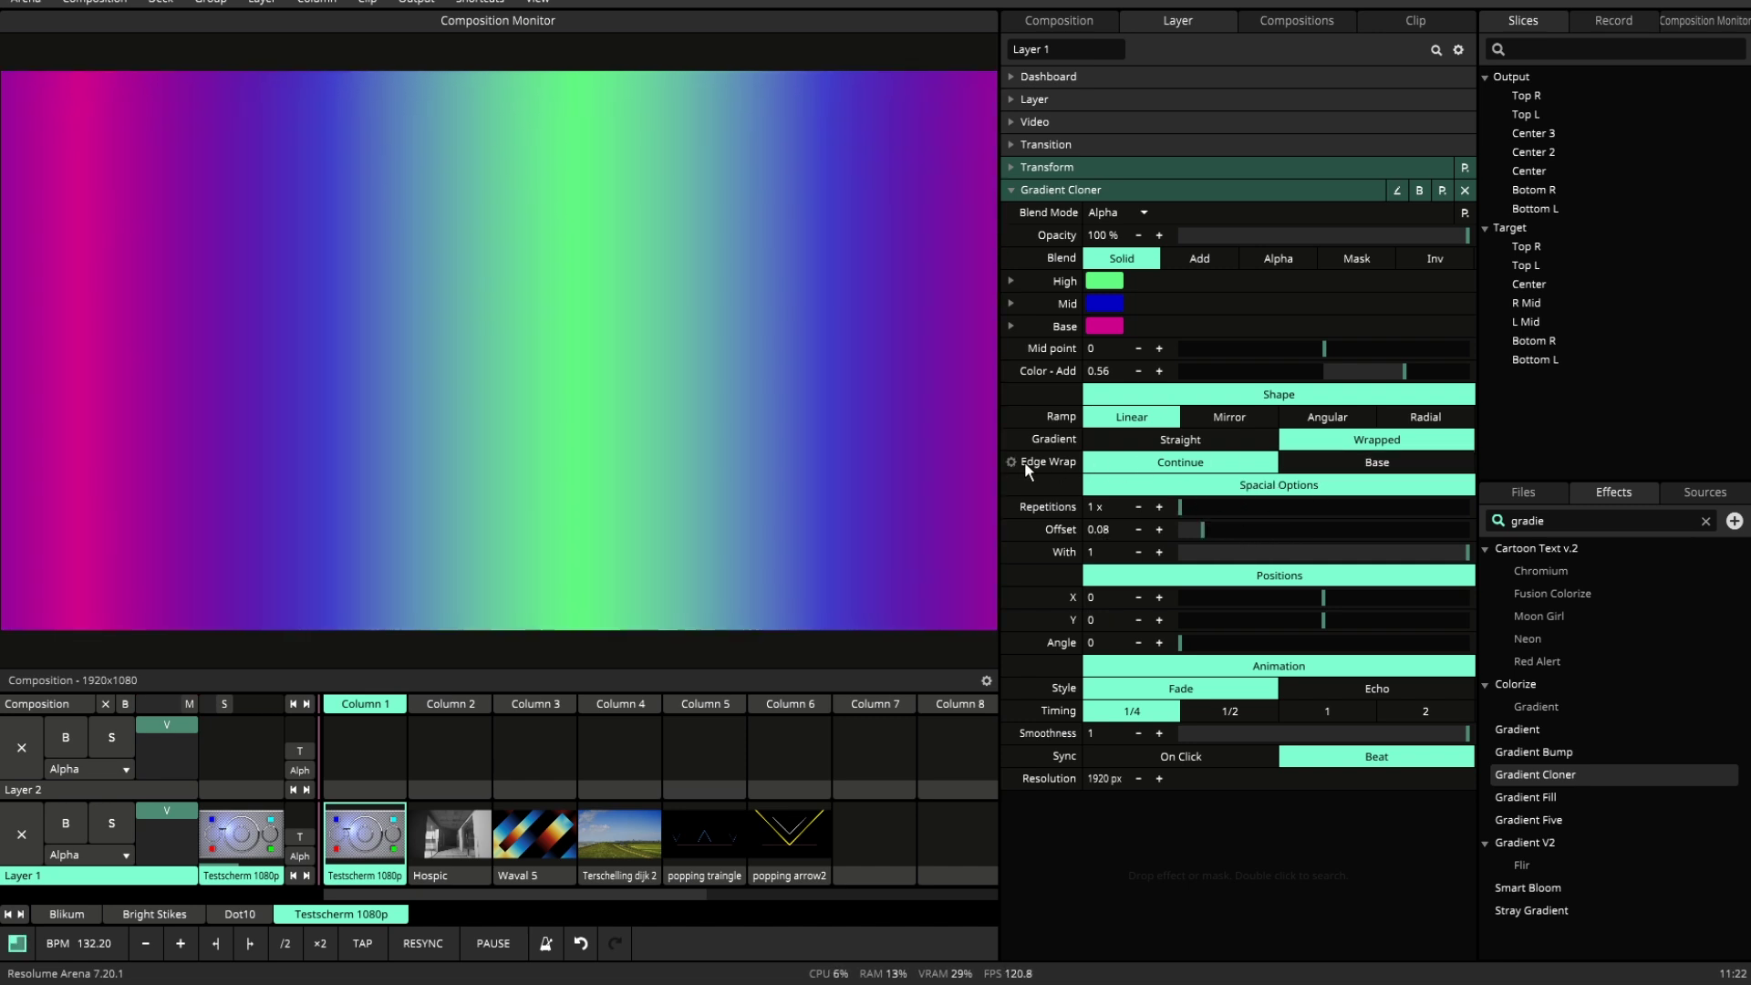
Make the ramp Radial with Base edge wrap, centred at X 0.65, Y -0.35.
left_click(1327, 417)
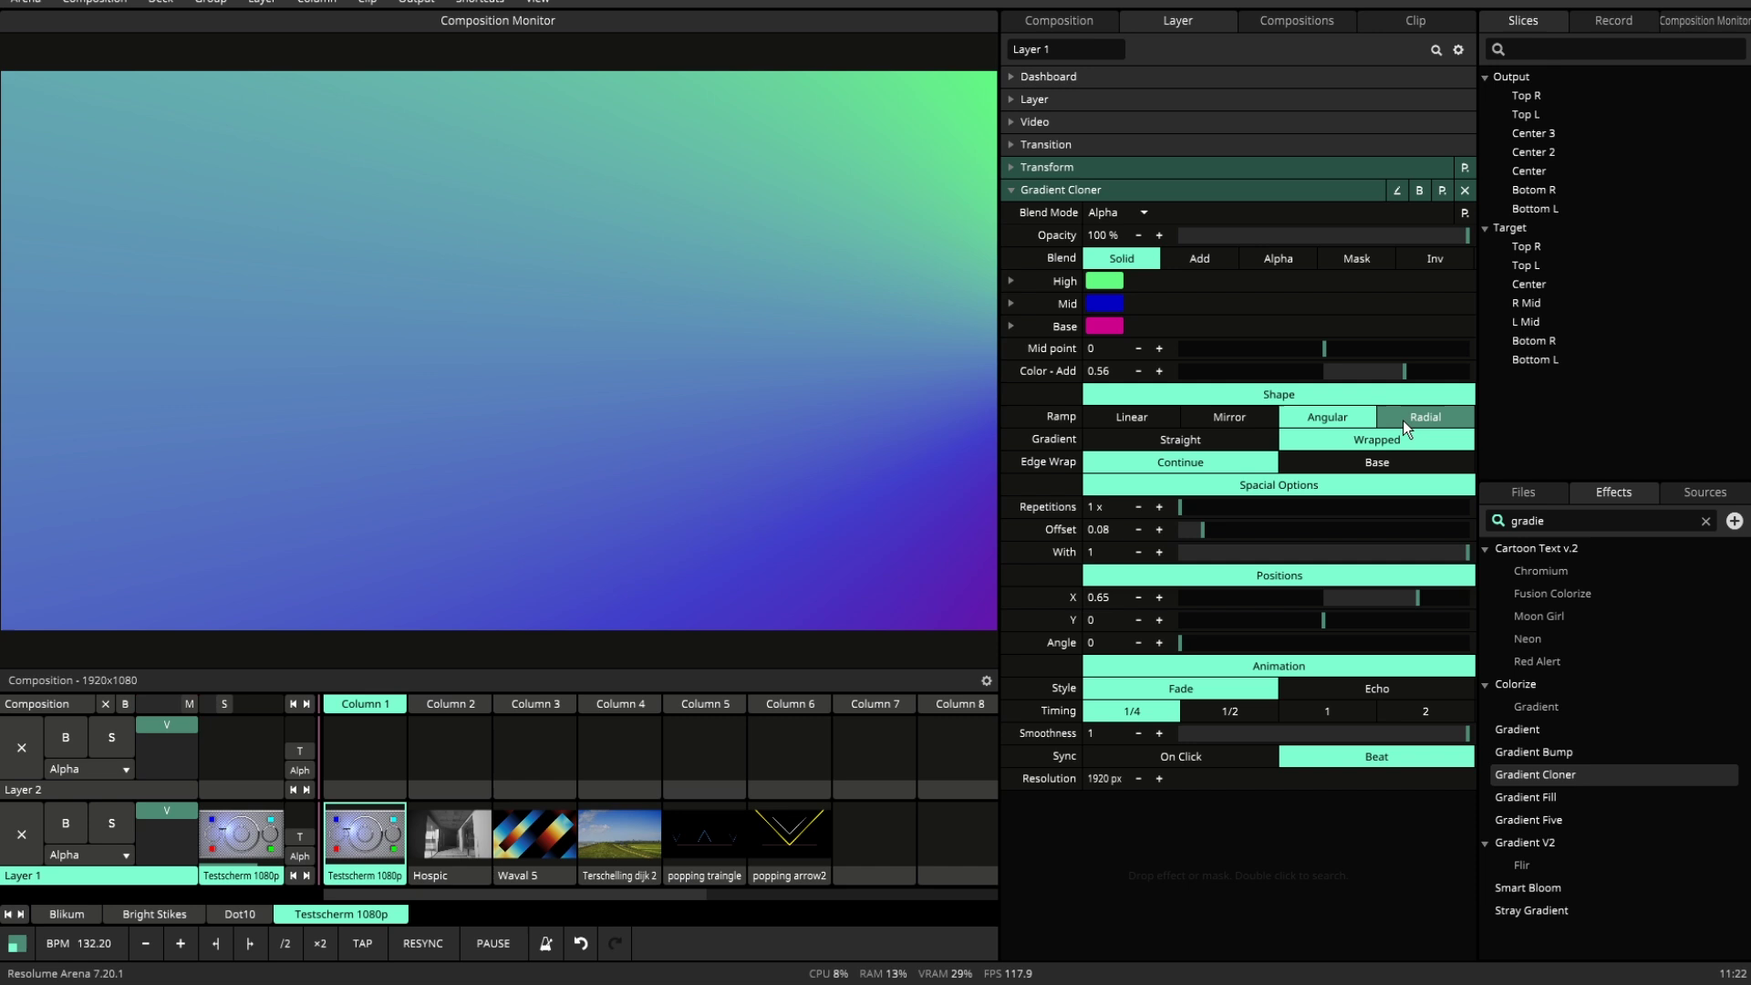
left_click(1414, 416)
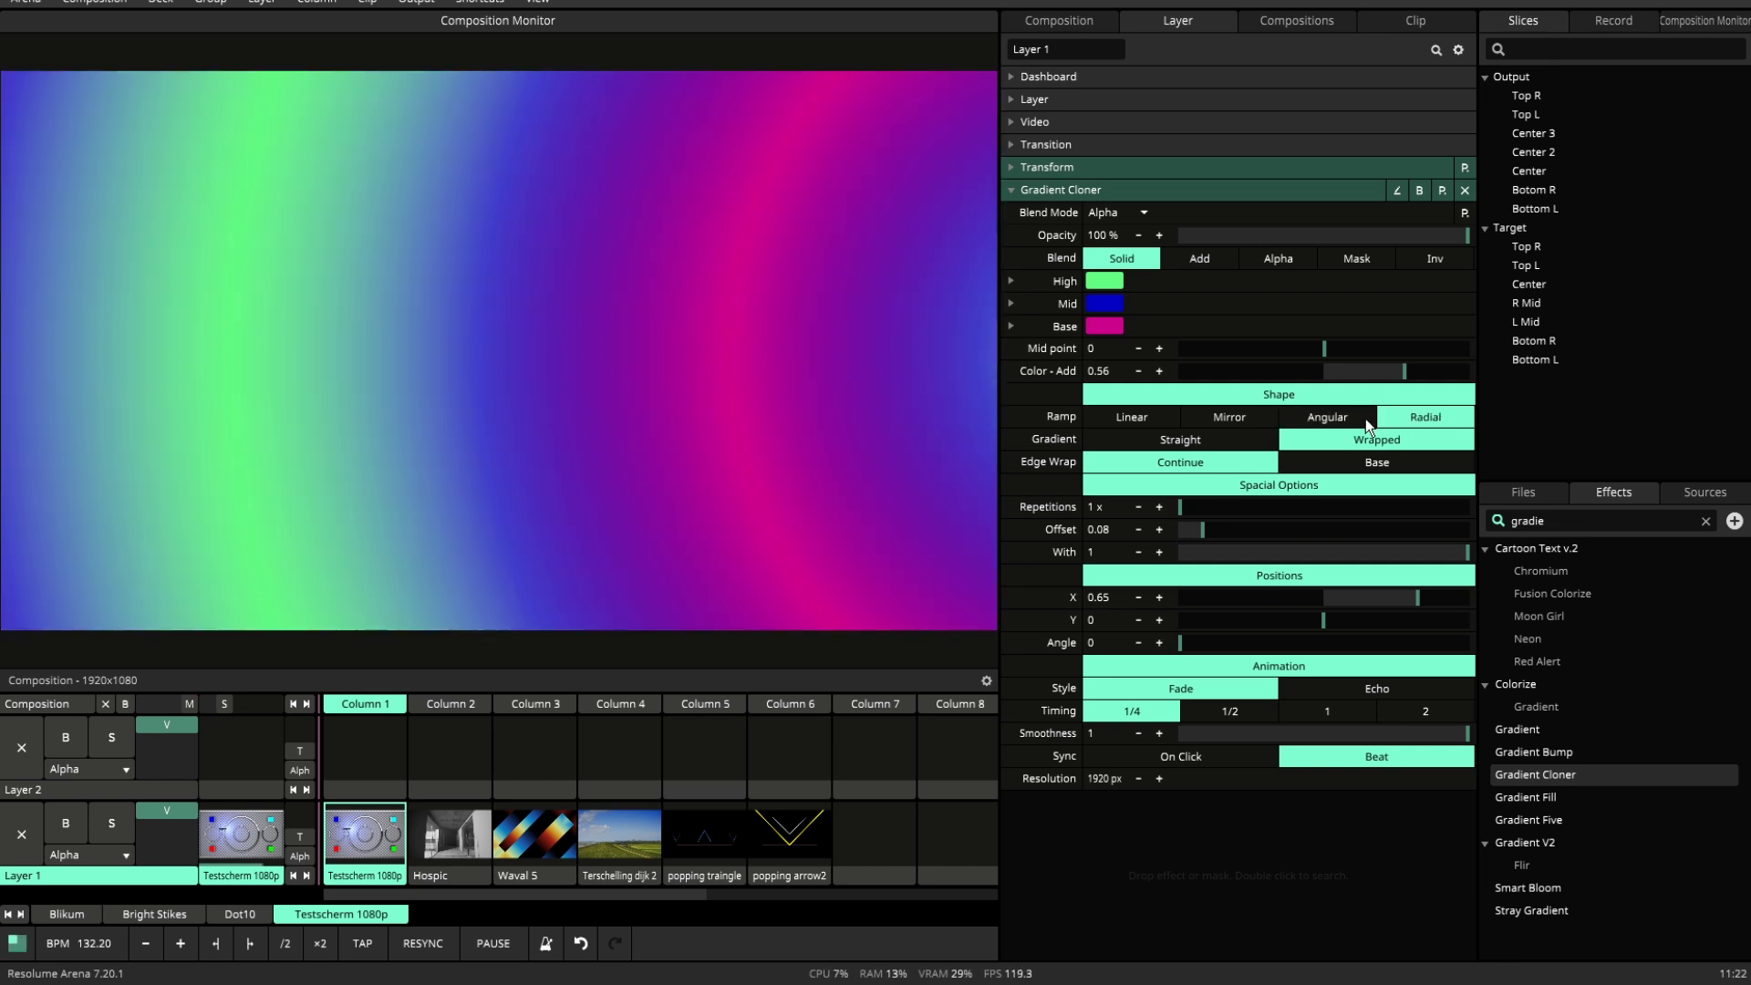
left_click_drag(1418, 598, 1474, 595)
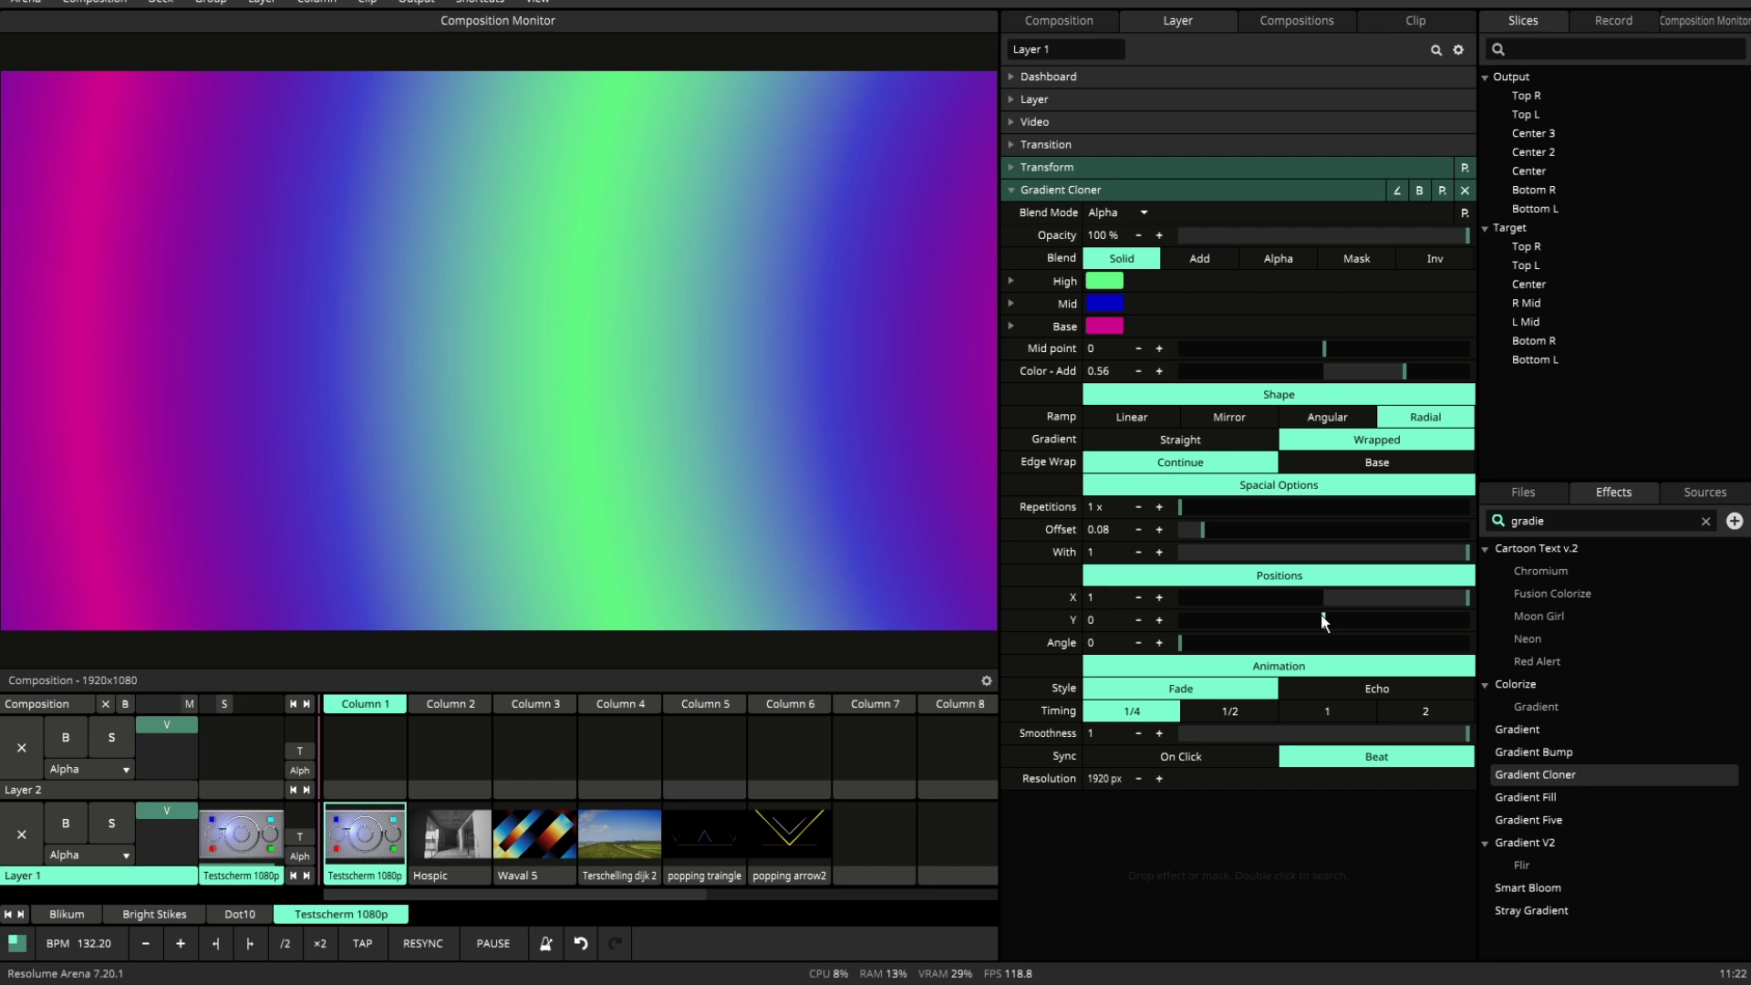
left_click_drag(1321, 614, 1192, 620)
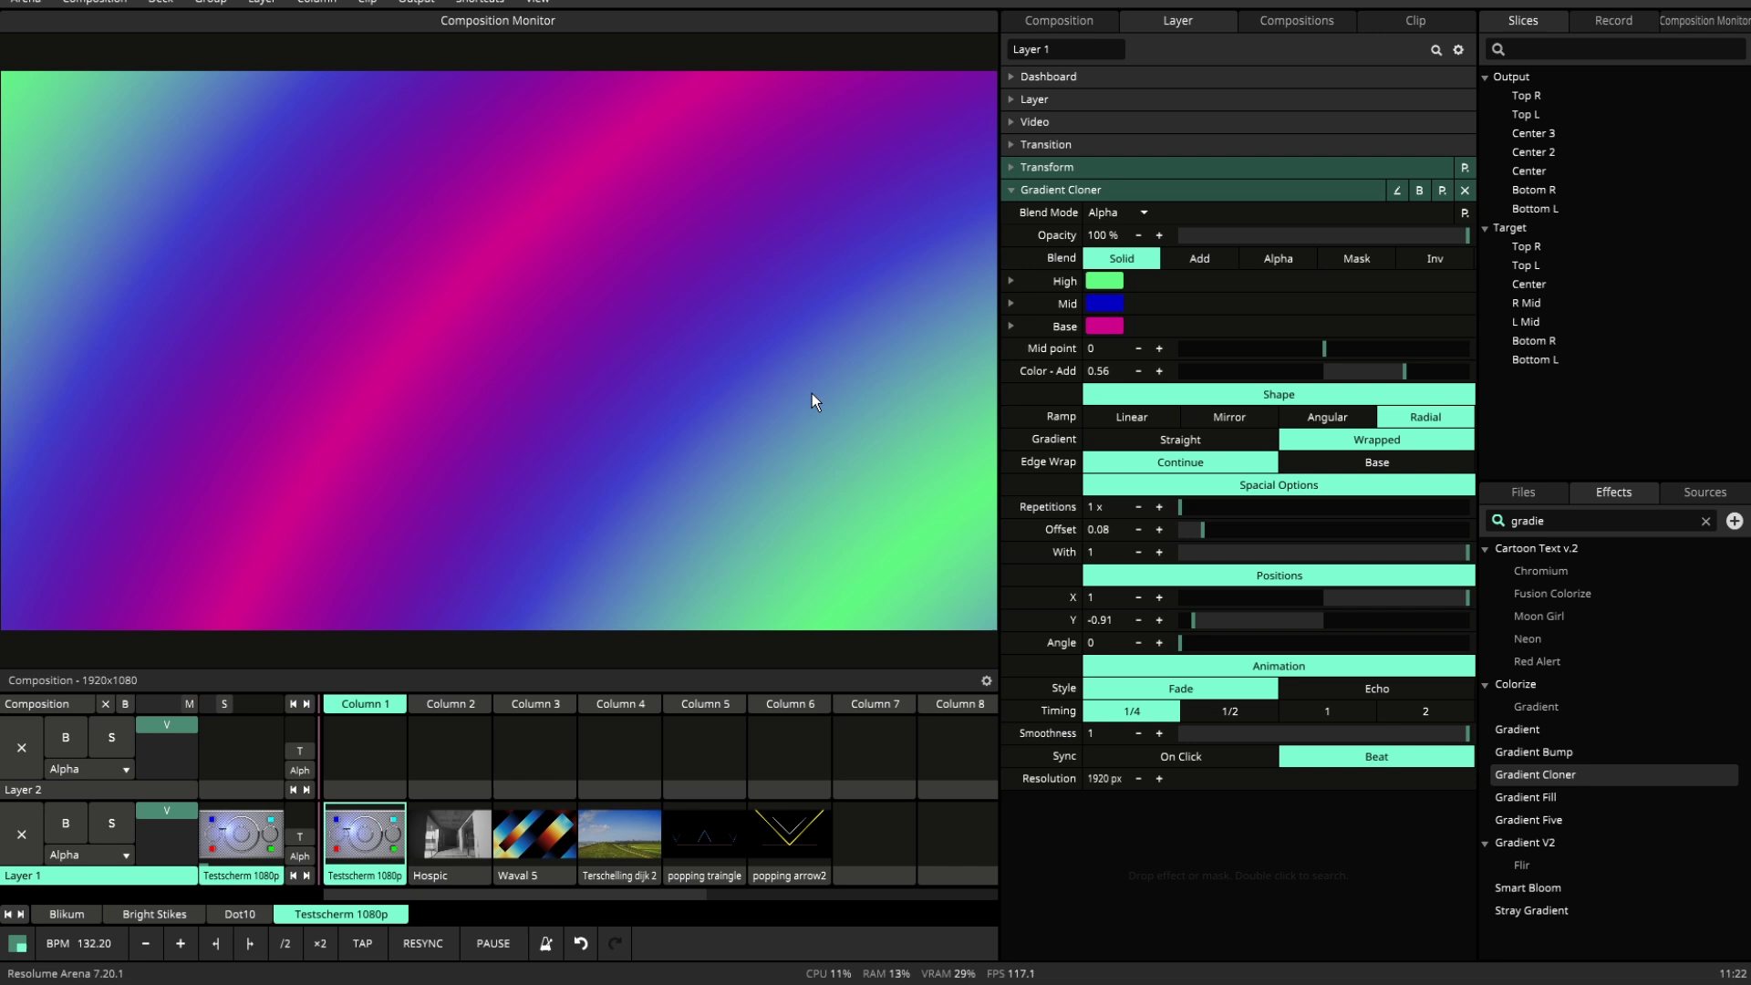
left_click(1386, 462)
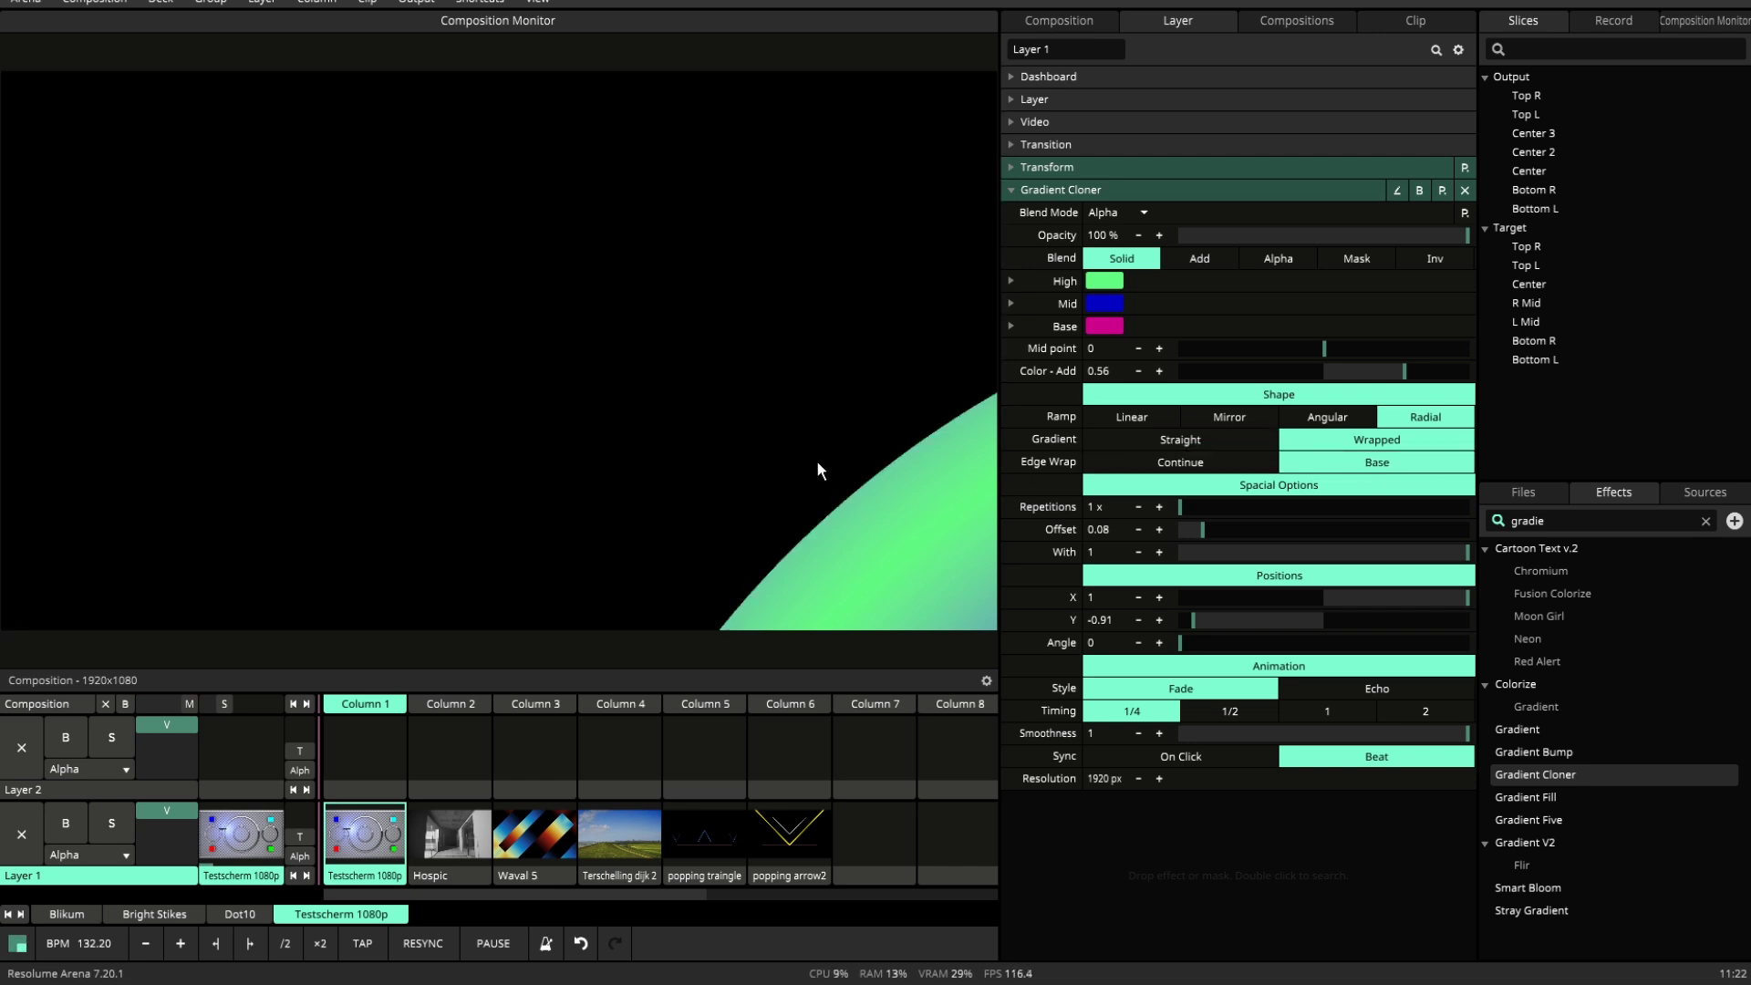
left_click_drag(1193, 620, 1420, 595)
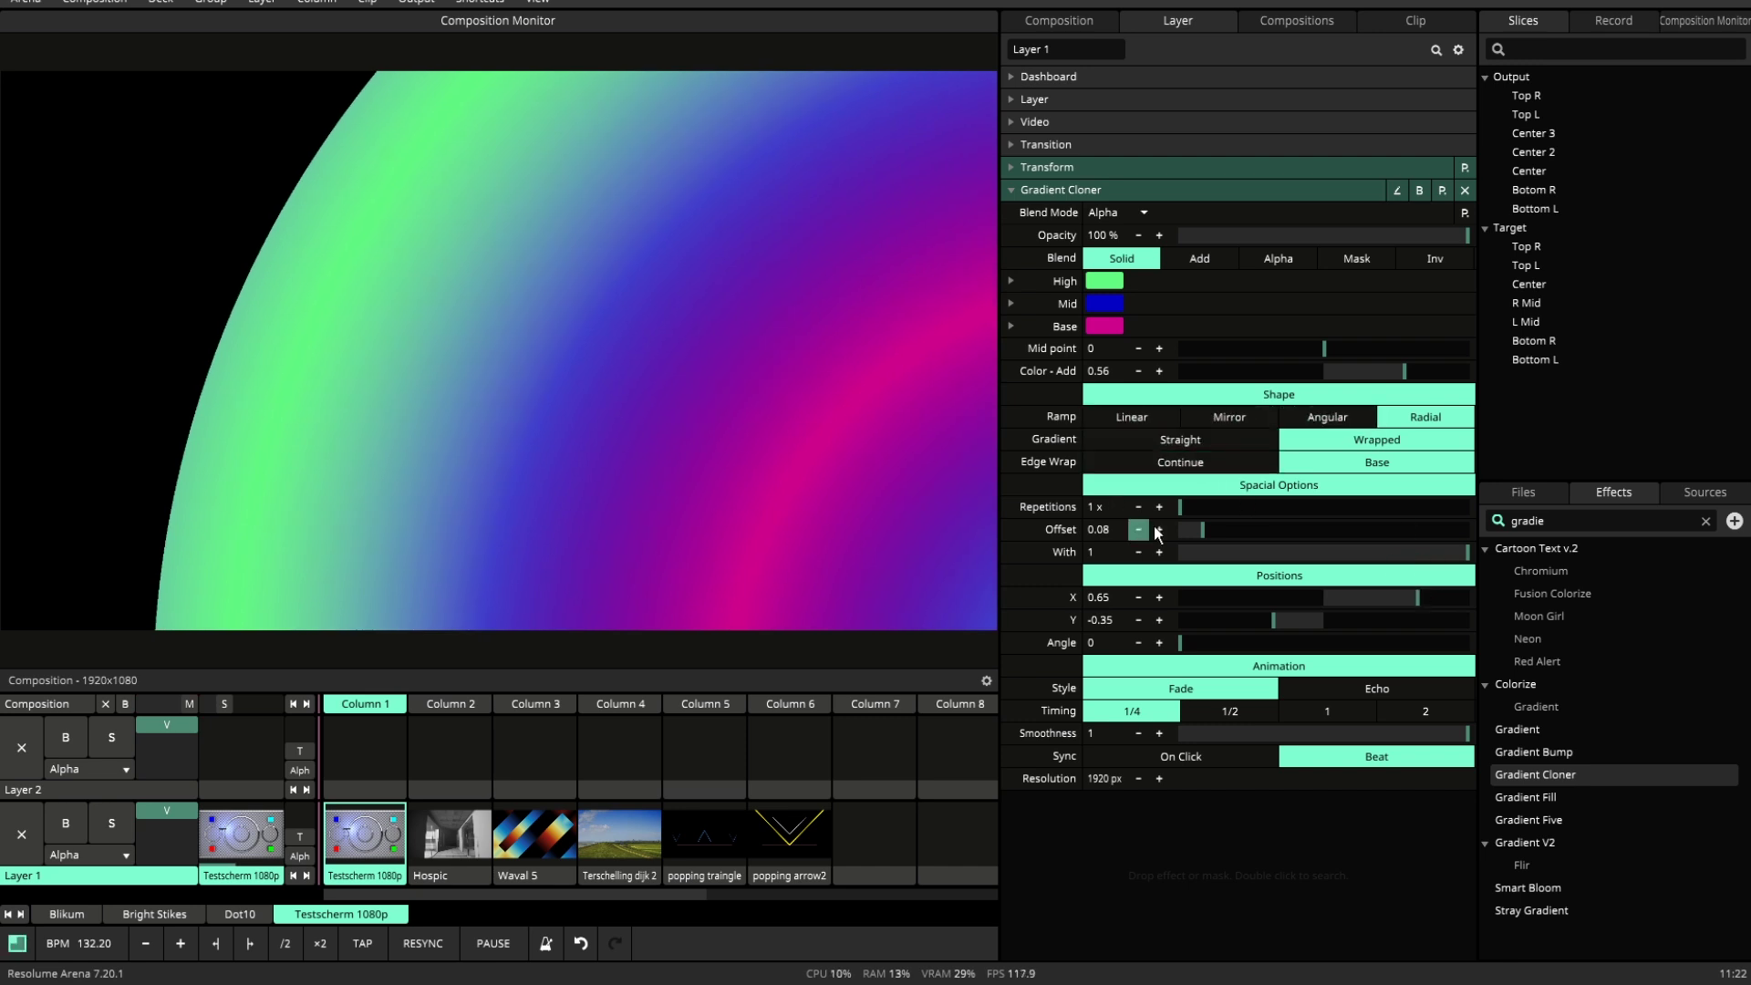
Set the gradient to Straight, the Base colour to black and Offset to 0.
left_click(1192, 442)
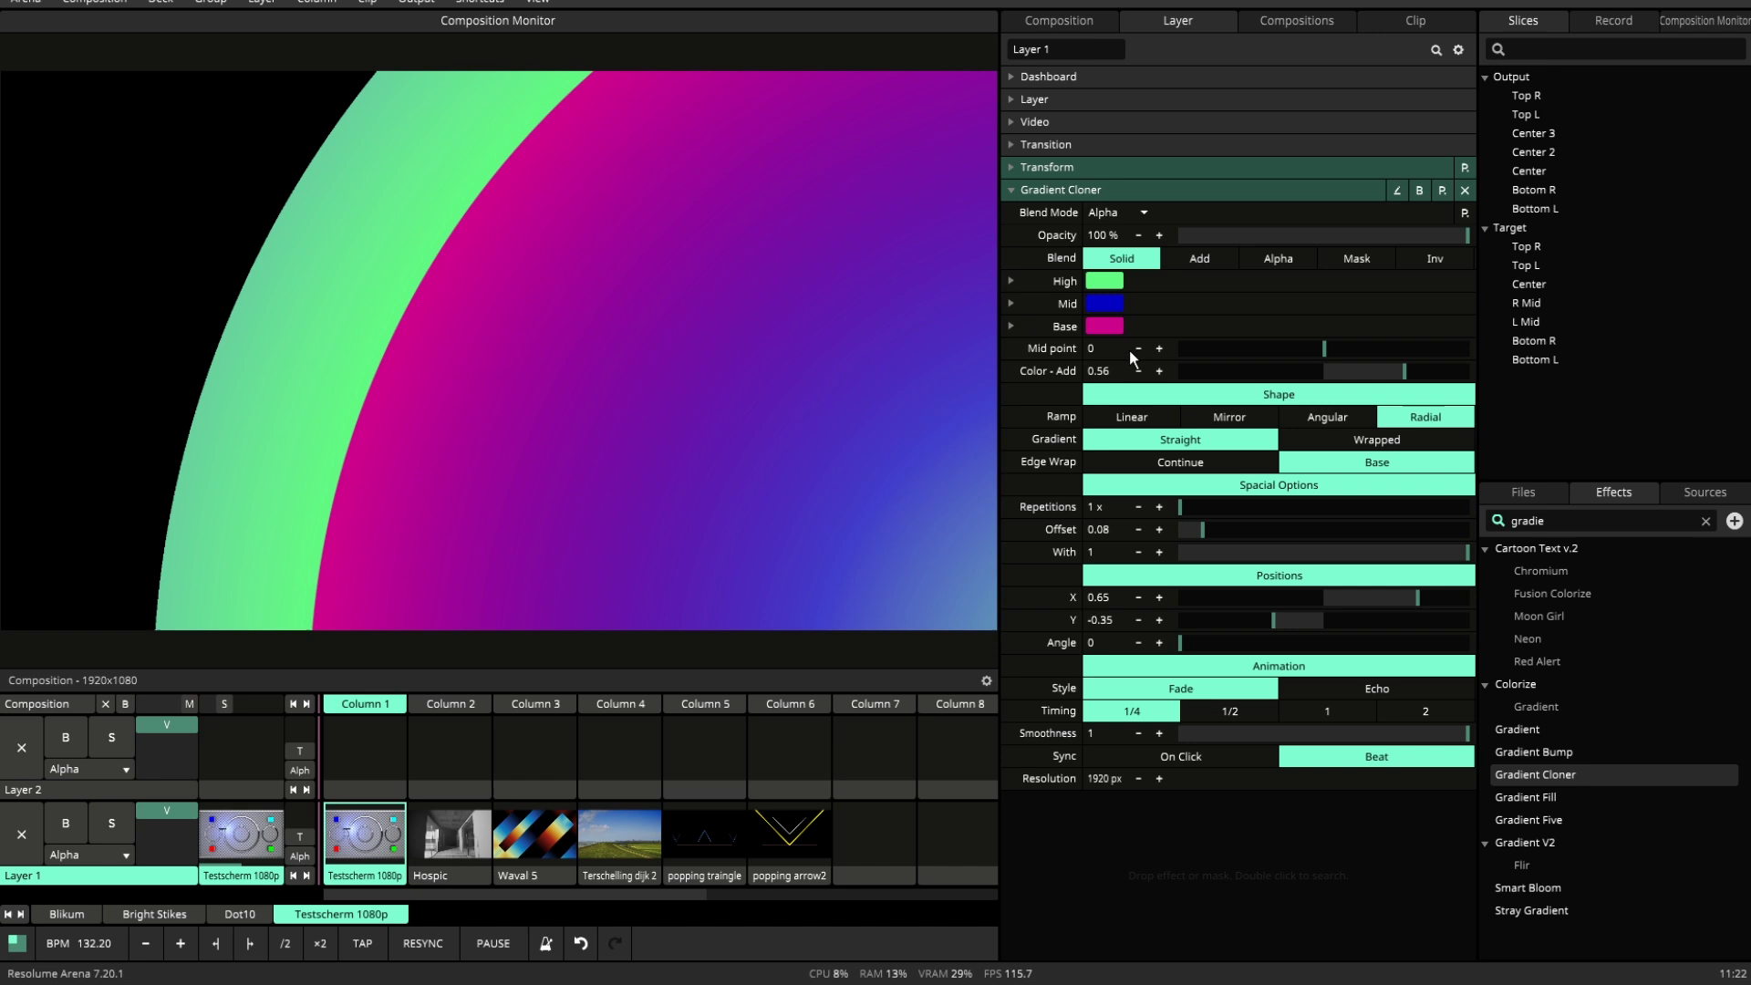
left_click(1104, 324)
left_click_drag(1109, 357, 1087, 376)
left_click_drag(1201, 580, 1161, 571)
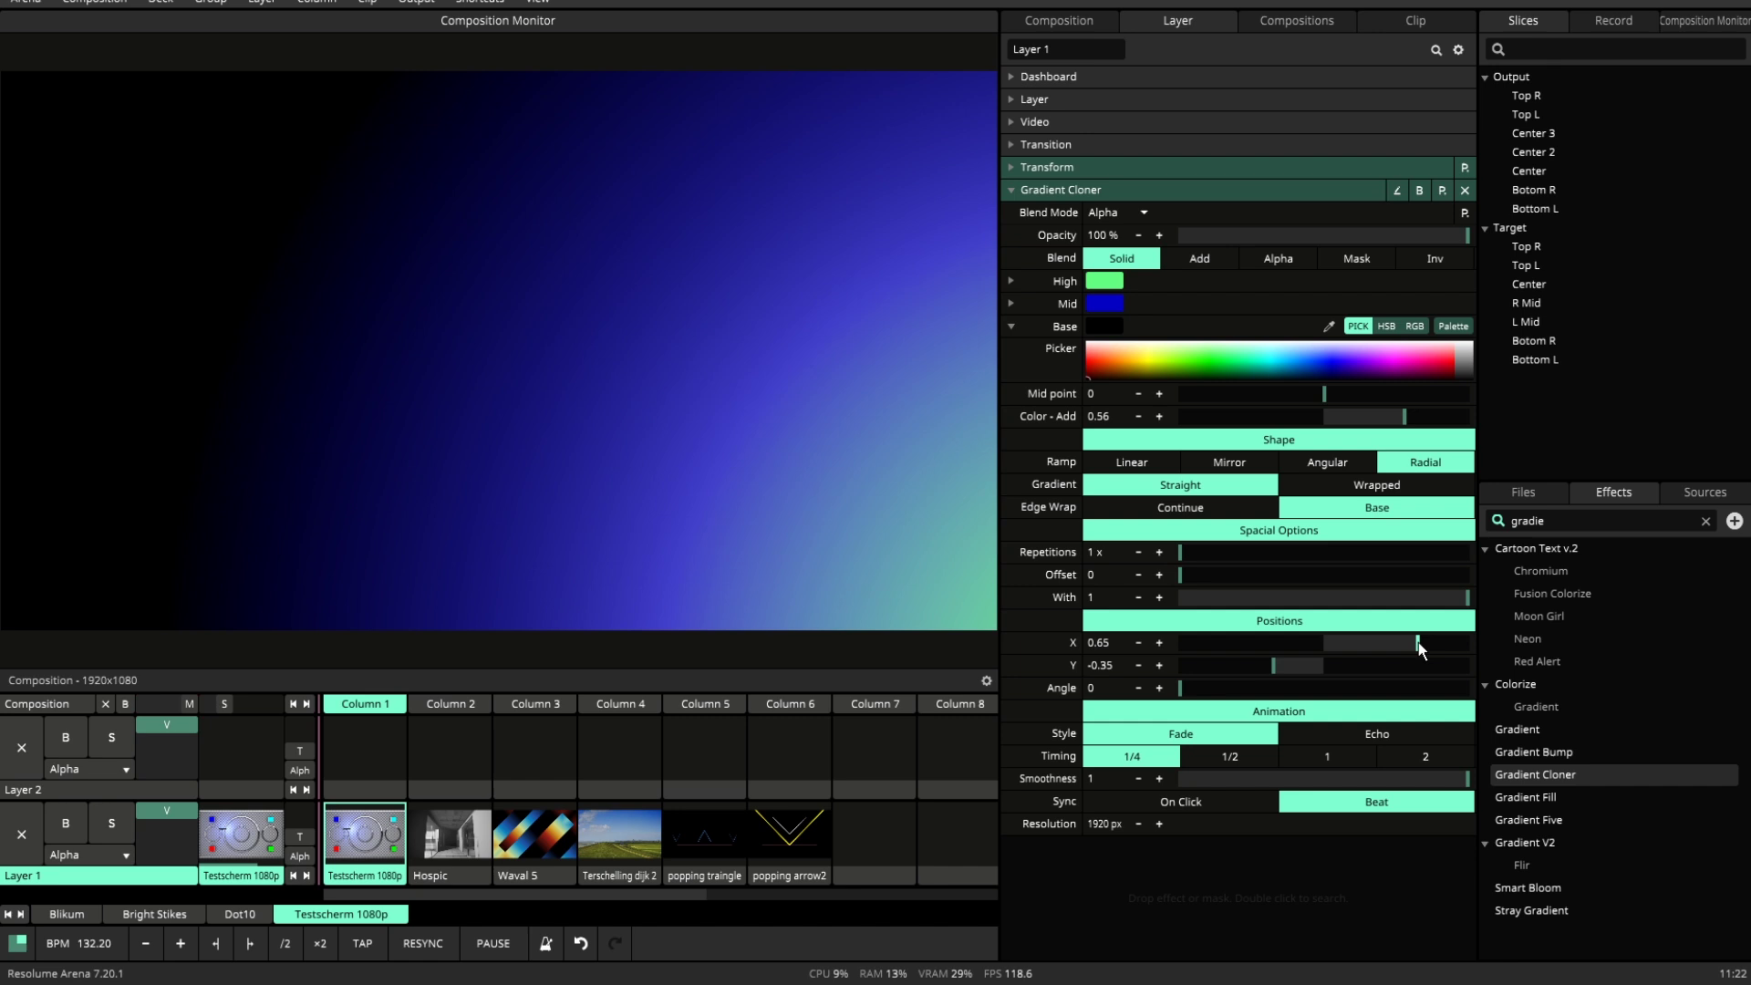
Use Continue edge wrap, centre at 0, 0, switch to Linear and raise Repetitions to 28x.
mouse_move(1419, 642)
left_mouse_down()
mouse_move(1302, 642)
mouse_move(1422, 644)
left_mouse_up()
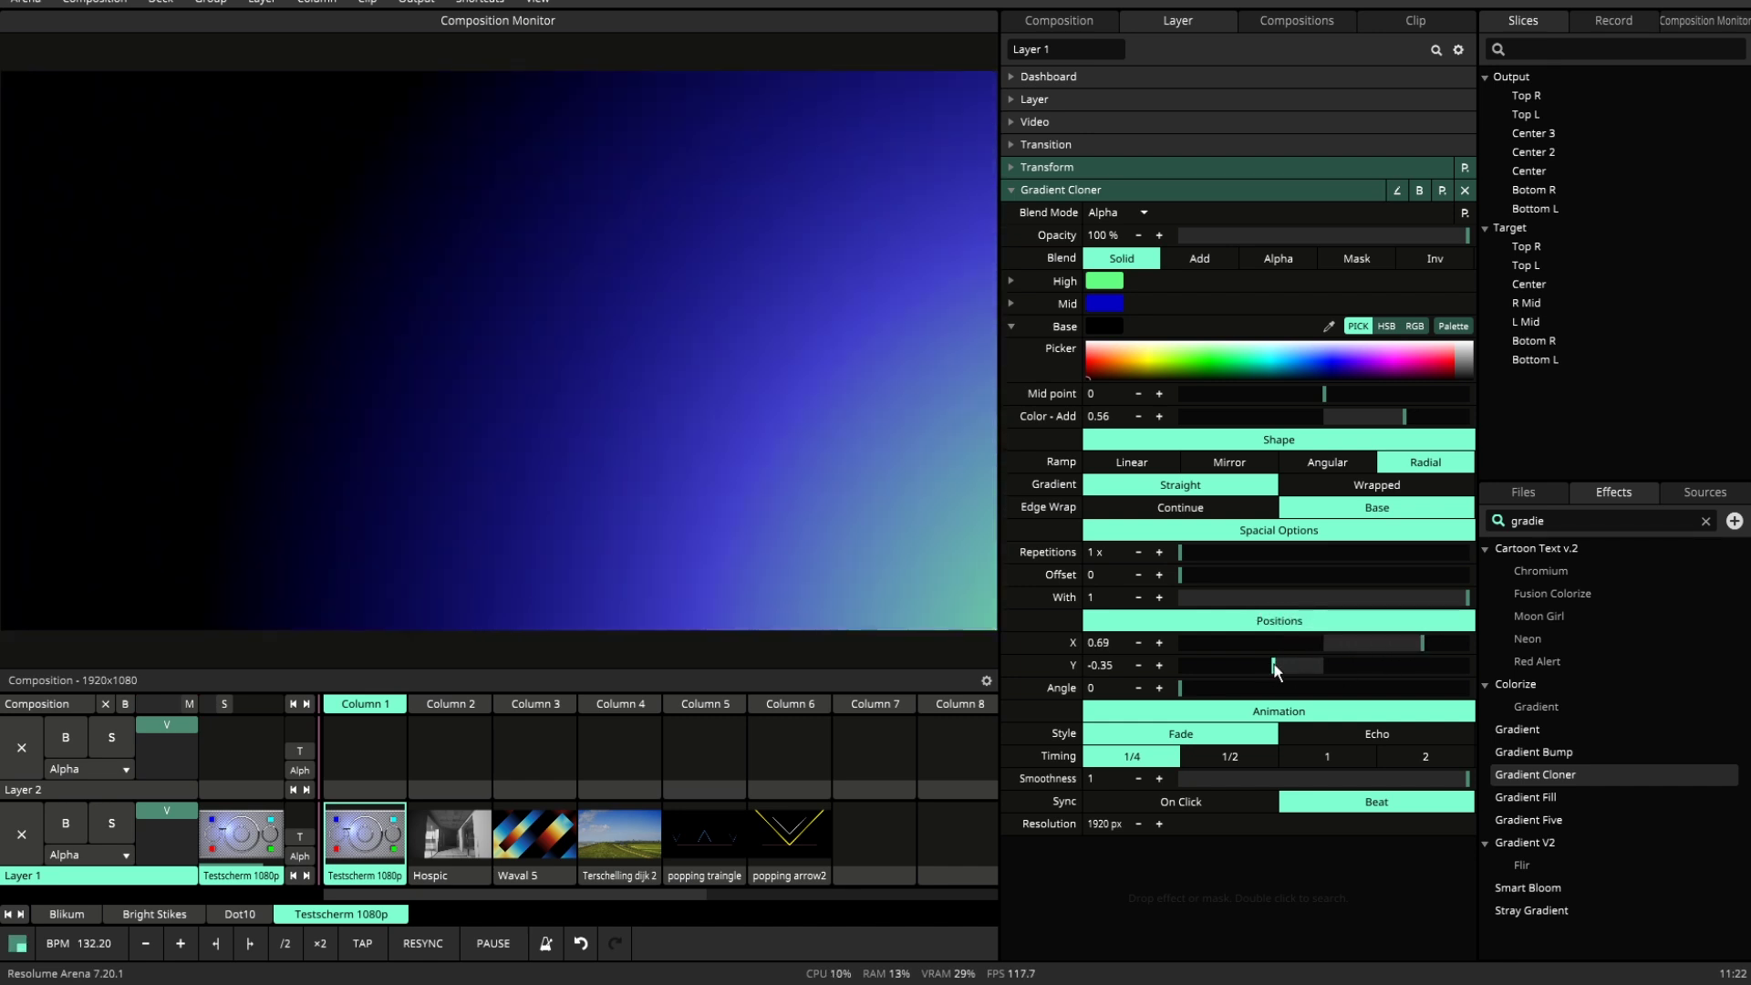
left_click_drag(1274, 668, 1470, 659)
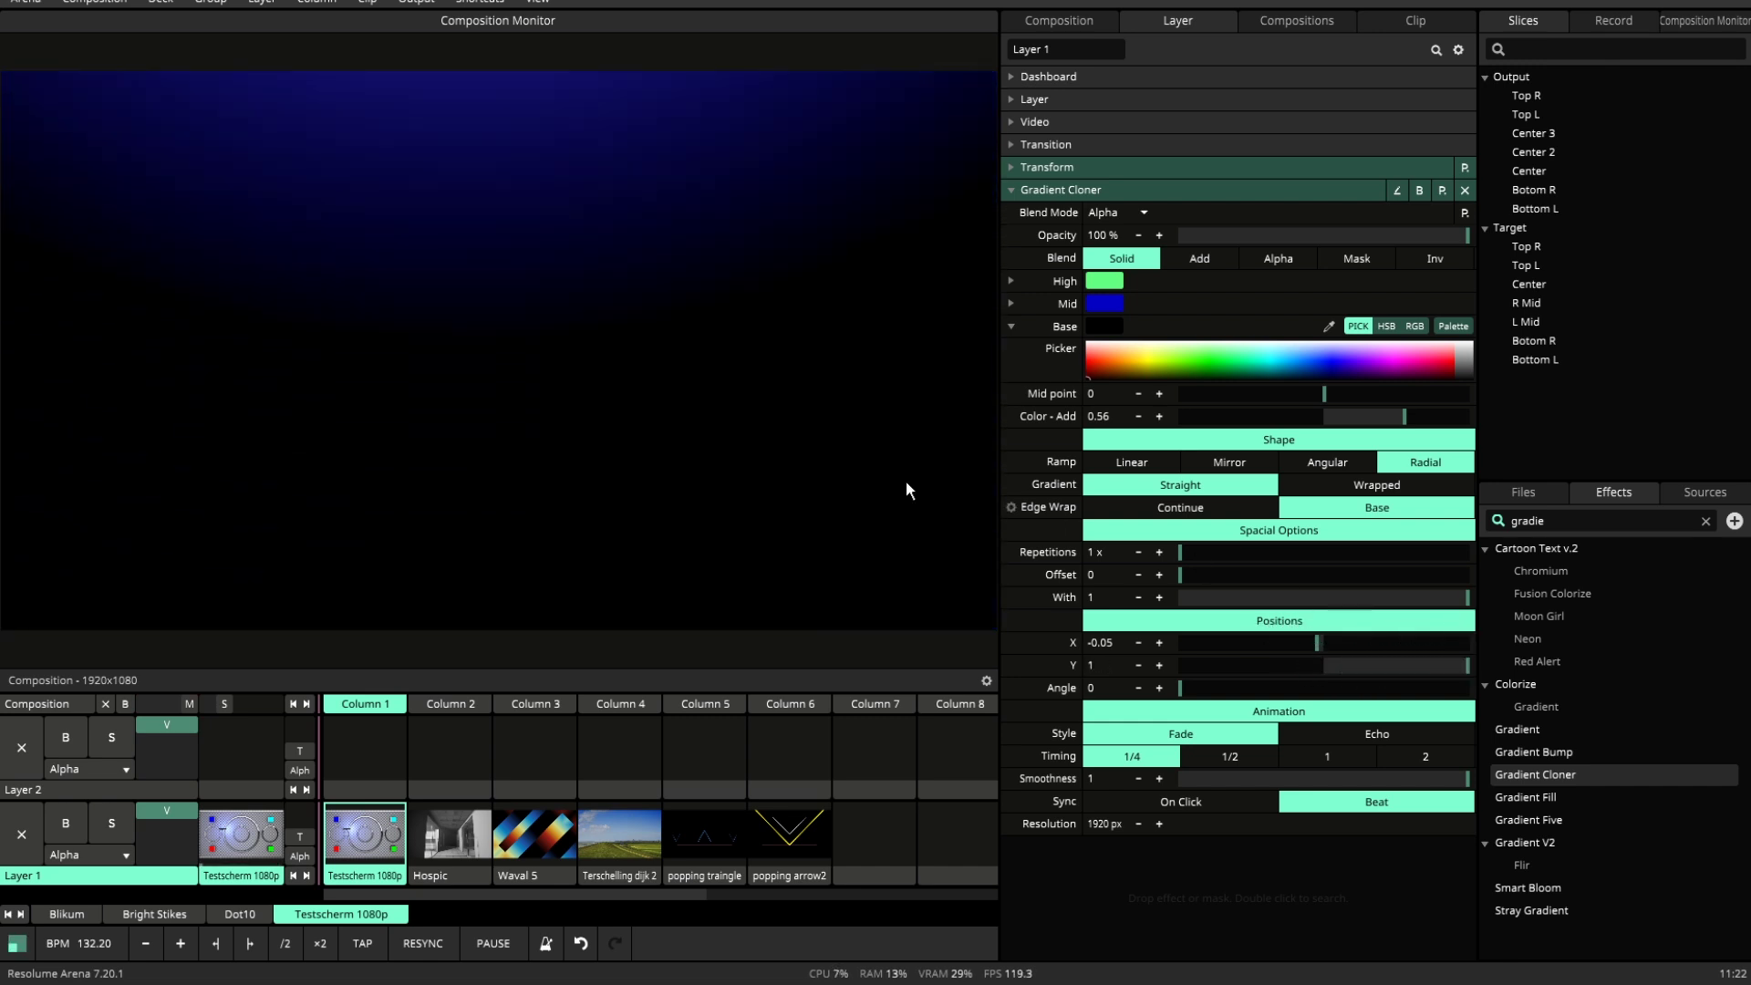
left_click(1202, 509)
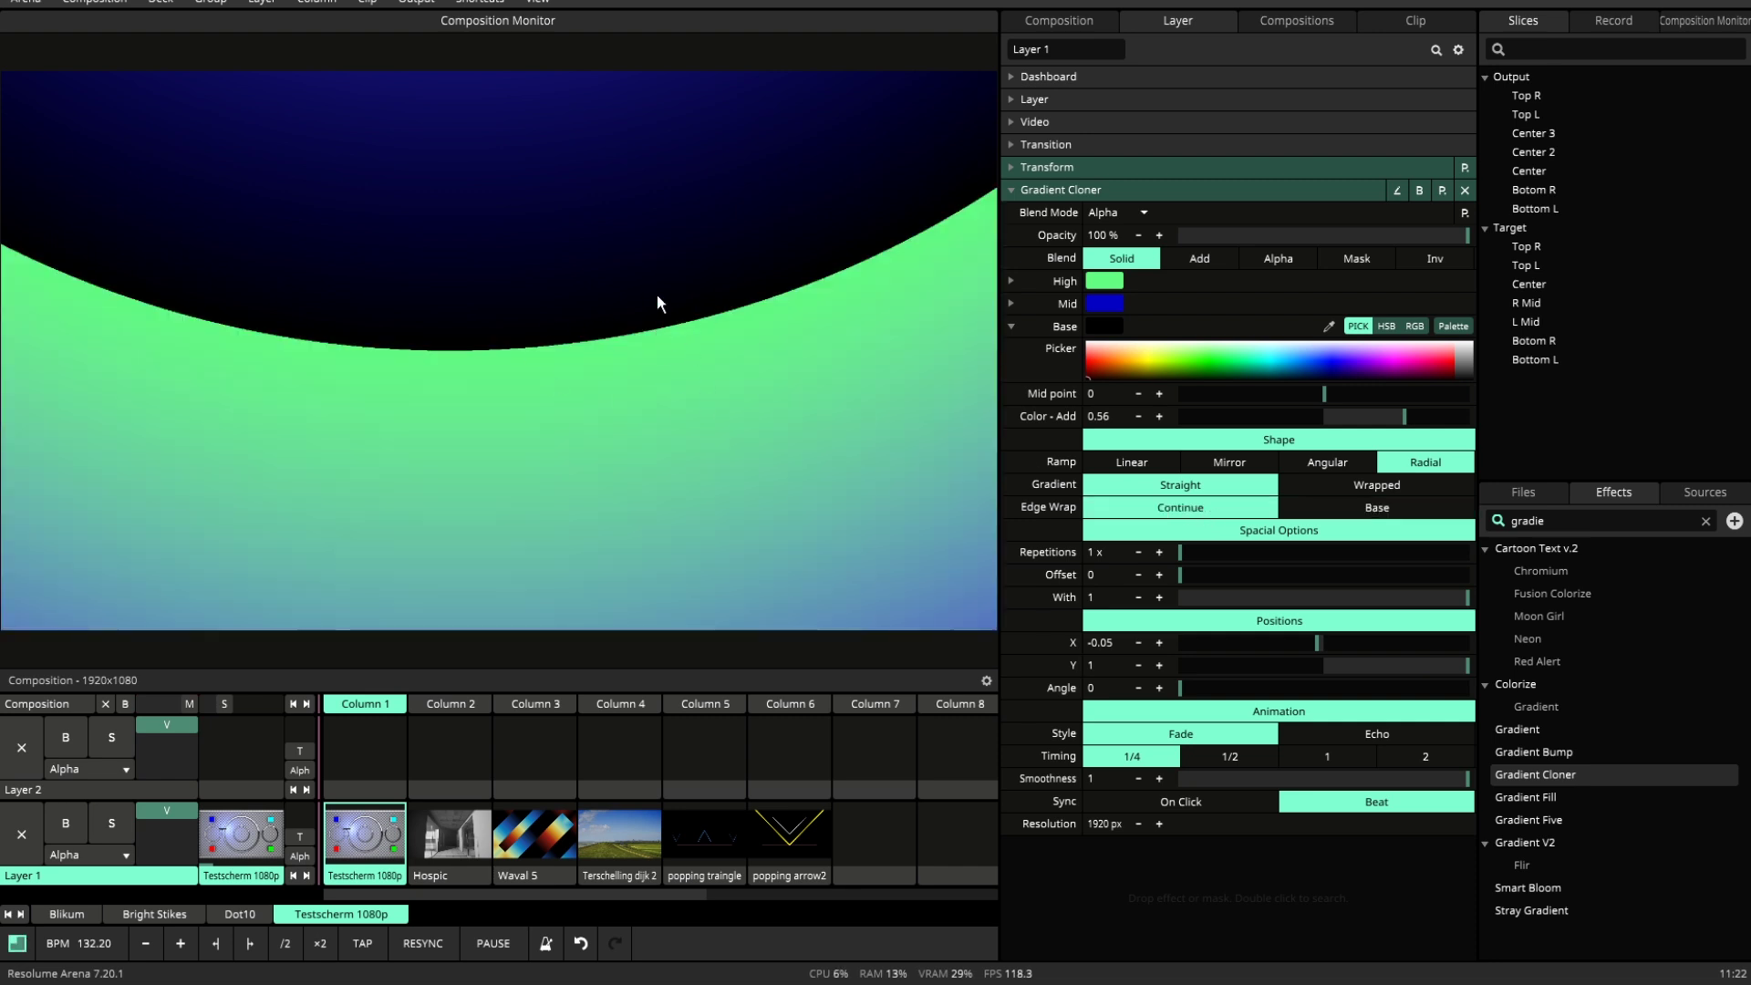
left_click(1196, 508)
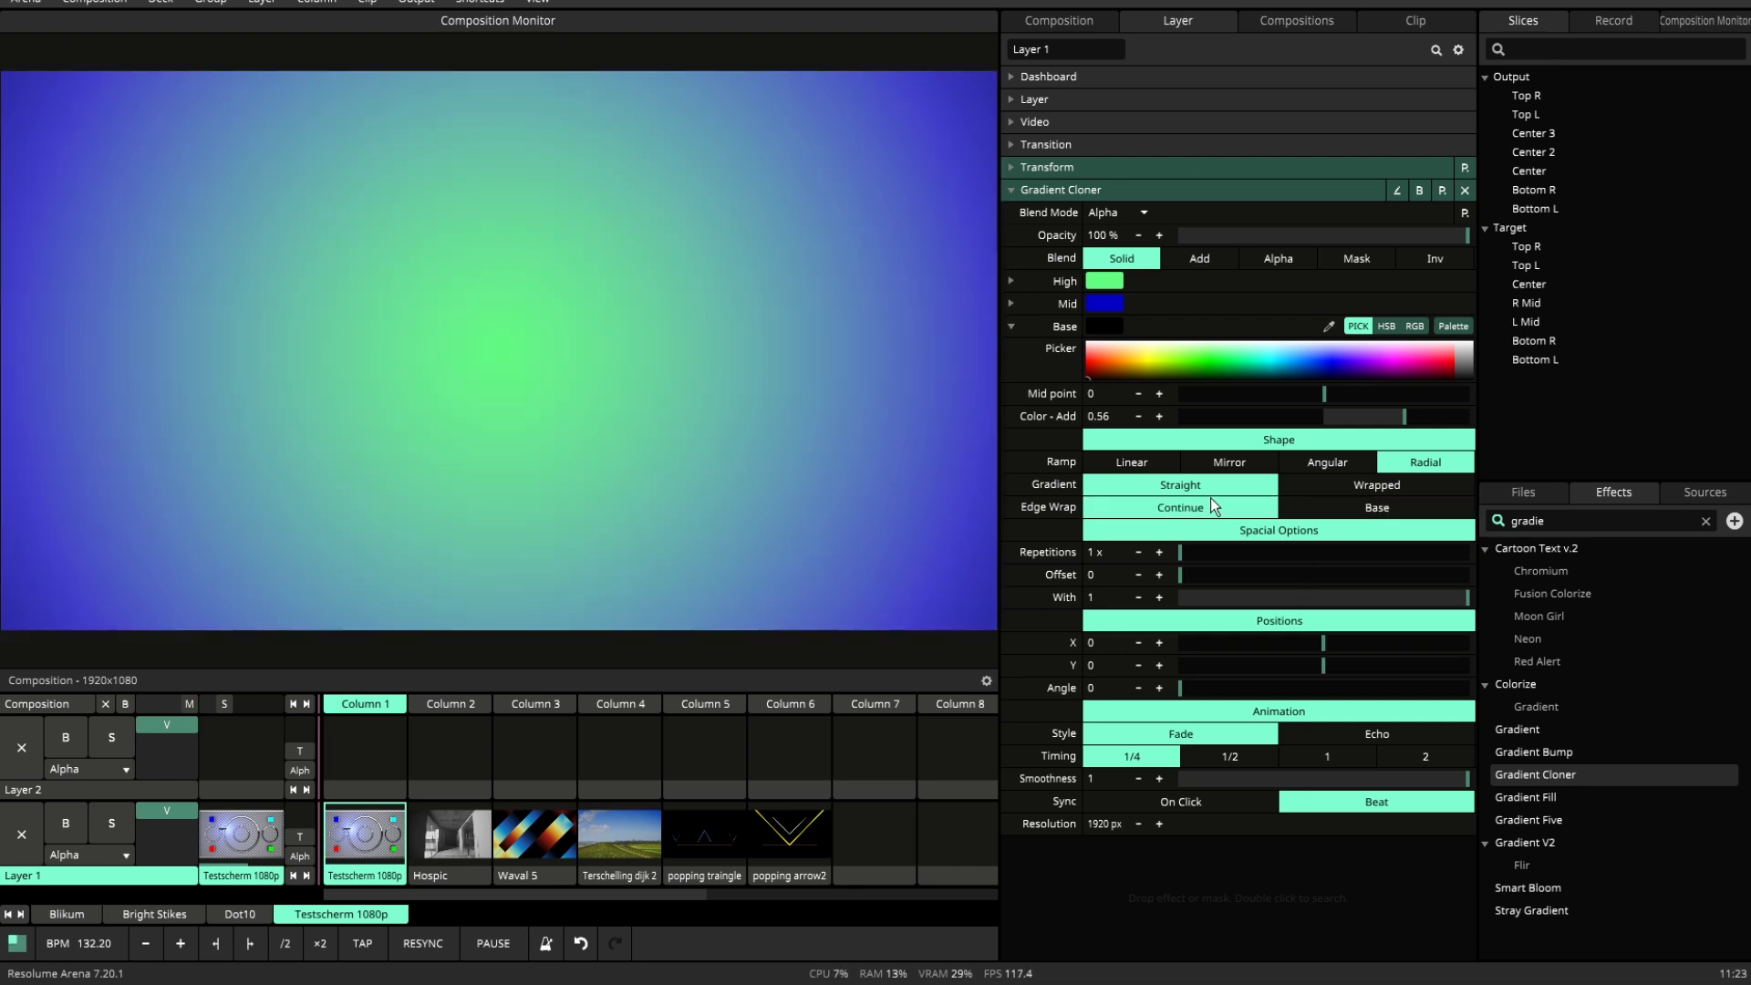
left_click(1155, 459)
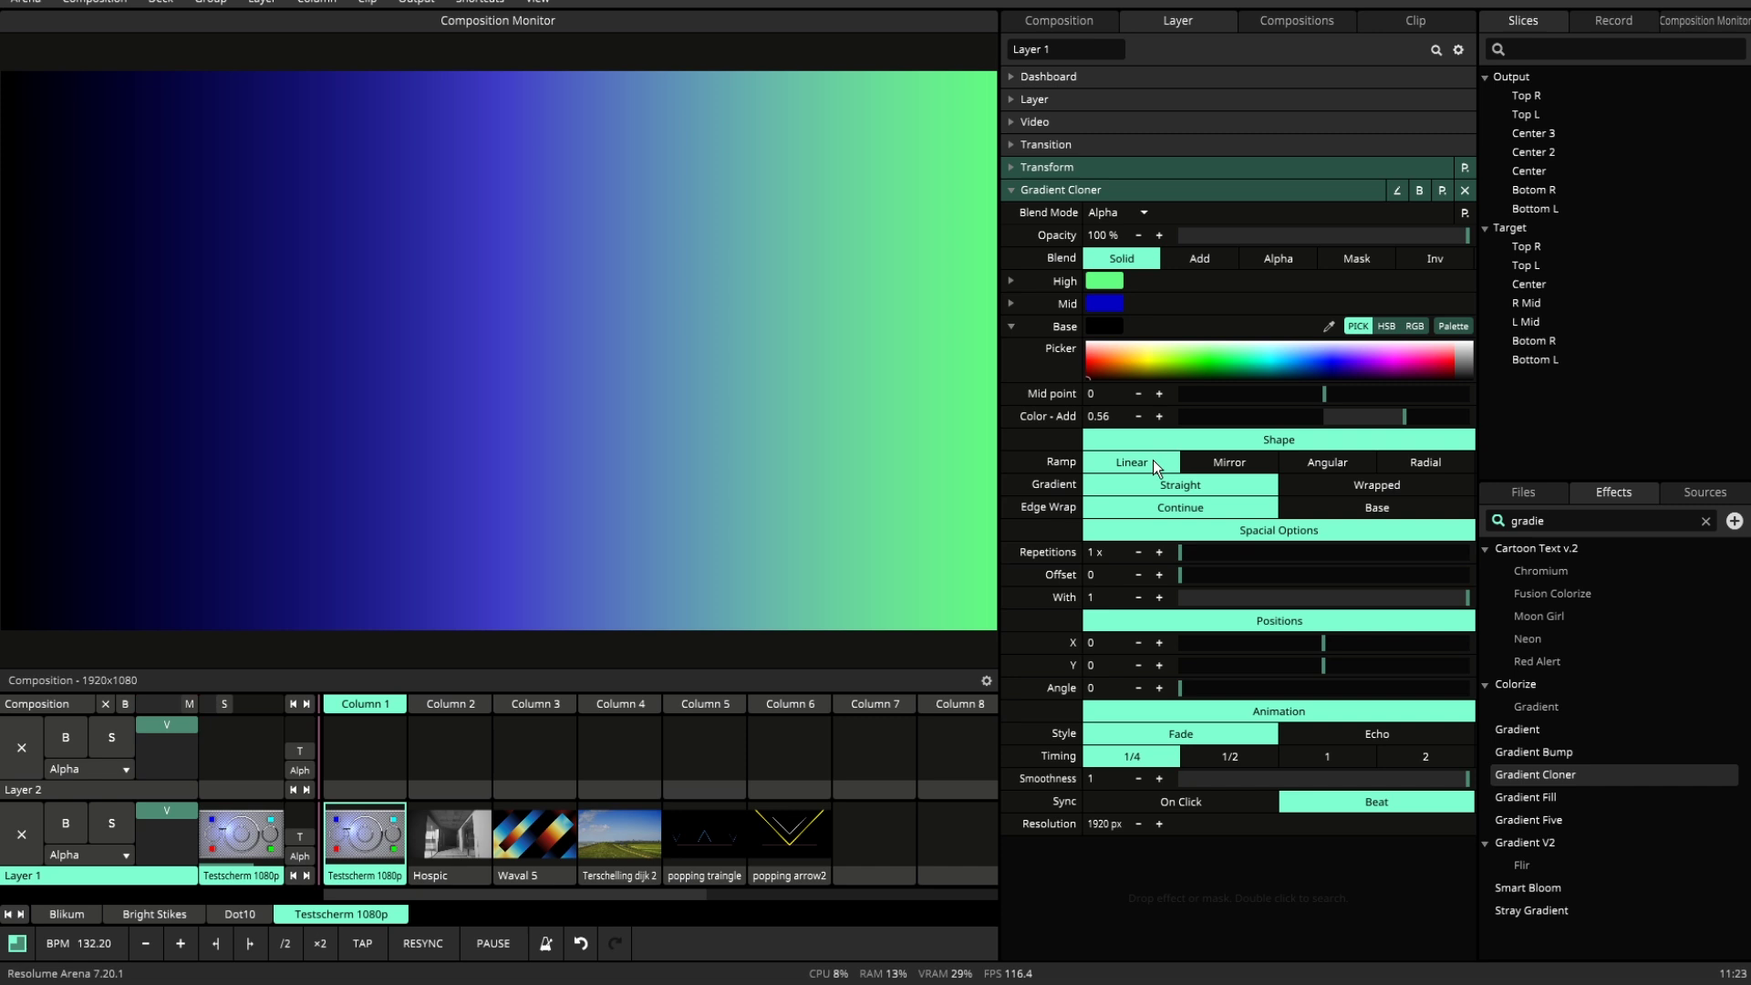
left_click_drag(1185, 549, 1257, 550)
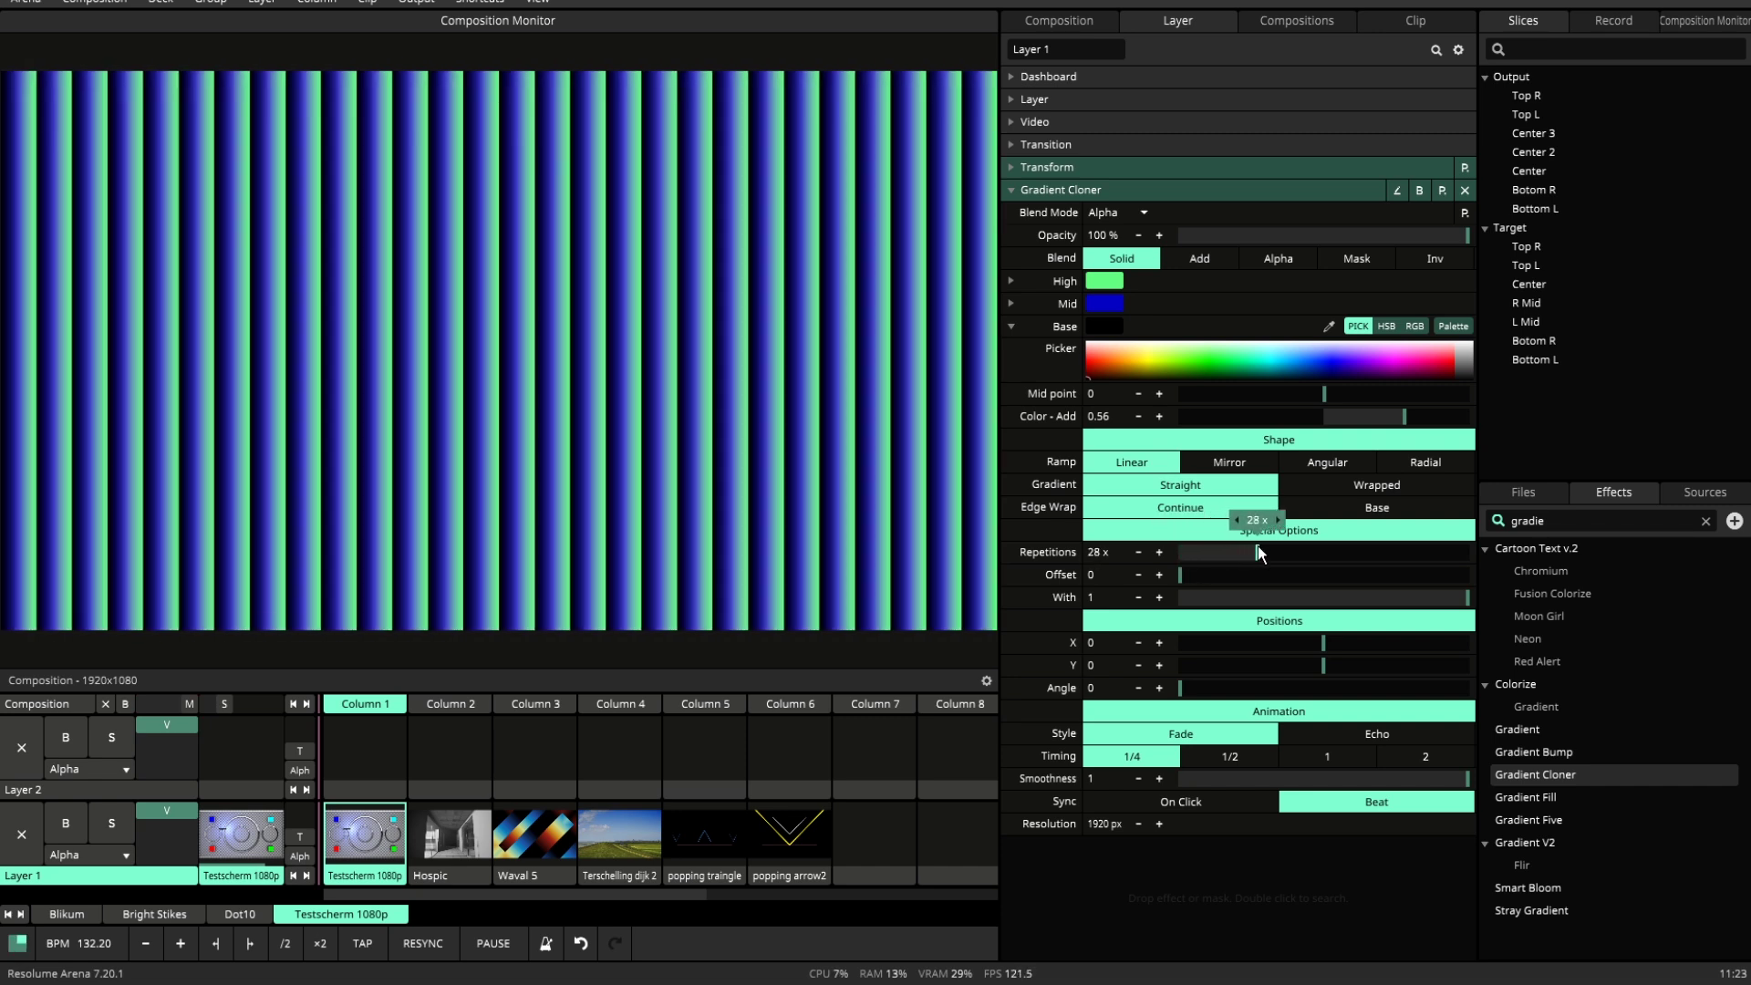
Wrap the stripes and adjust them to Offset 1, 11 repetitions and width 0.58.
left_click(1296, 490)
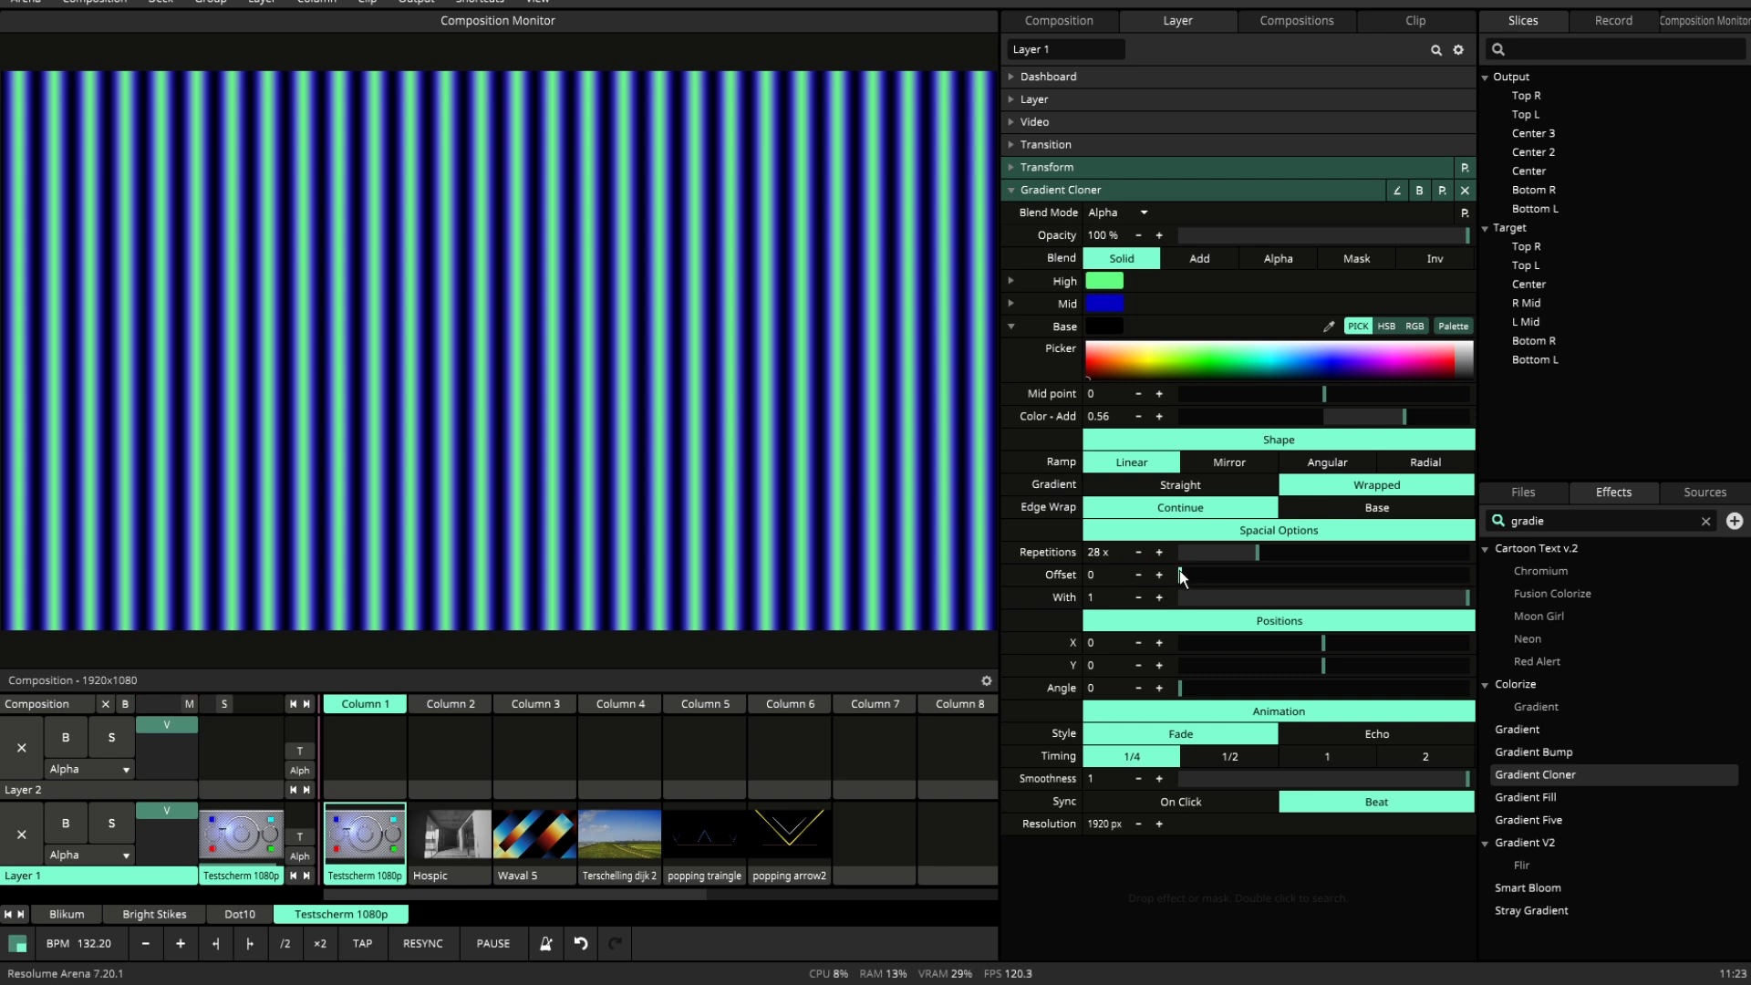
left_click_drag(1179, 570, 1053, 573)
left_click_drag(1256, 553, 1415, 578)
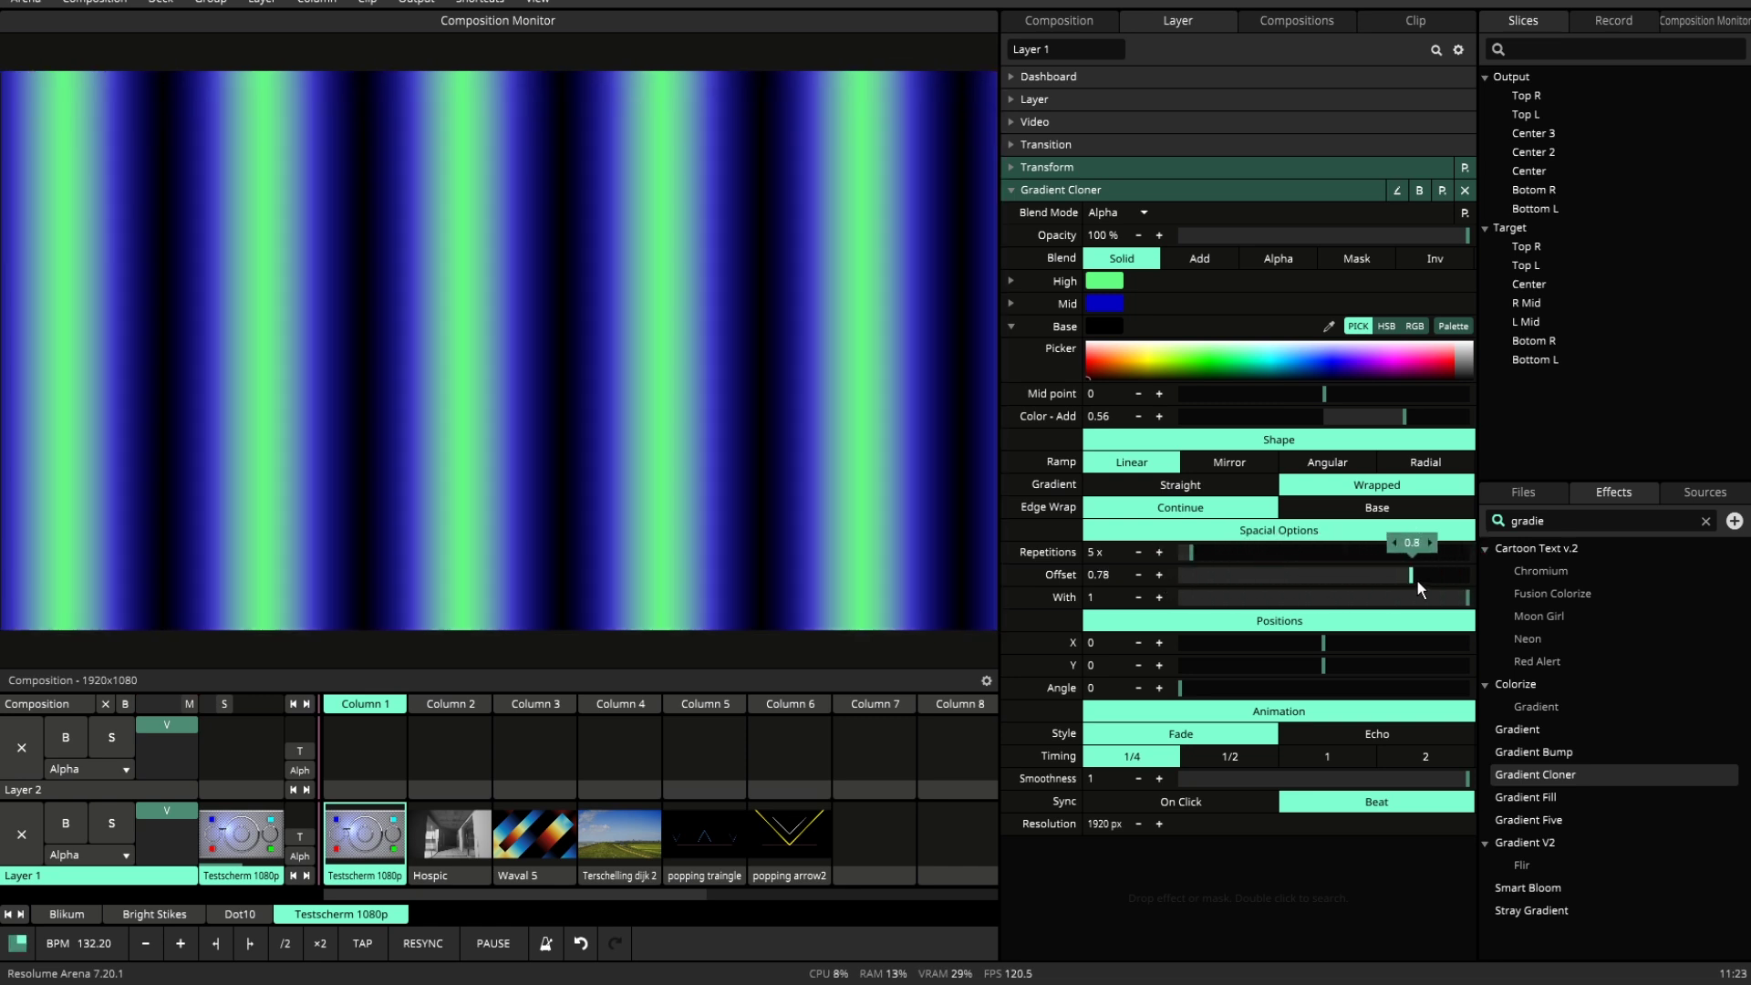
left_click_drag(1196, 551, 1287, 551)
left_click_drag(1416, 577, 1481, 575)
left_click_drag(1274, 558, 1209, 552)
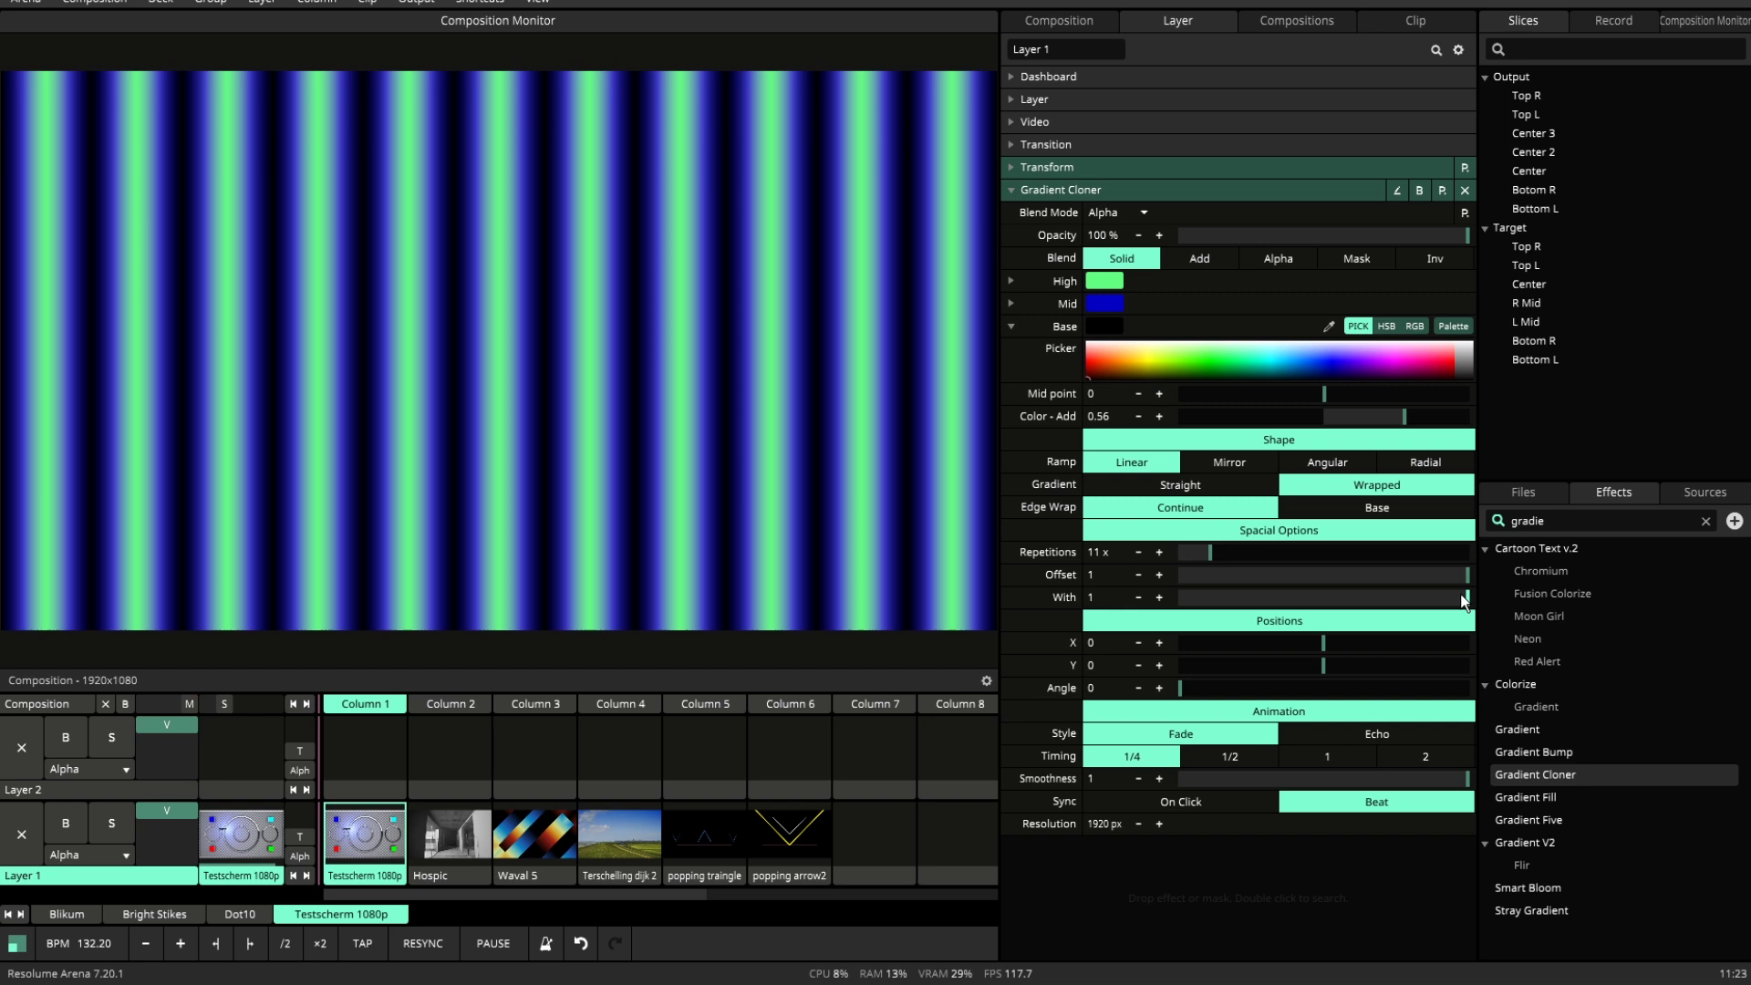
mouse_move(1460, 594)
left_mouse_down()
mouse_move(1237, 596)
mouse_move(1395, 598)
mouse_move(1456, 620)
left_mouse_up()
Return to a single Straight ramp, switch to Angular, and centre it at X -0.19, Y 0.22.
left_click(1267, 485)
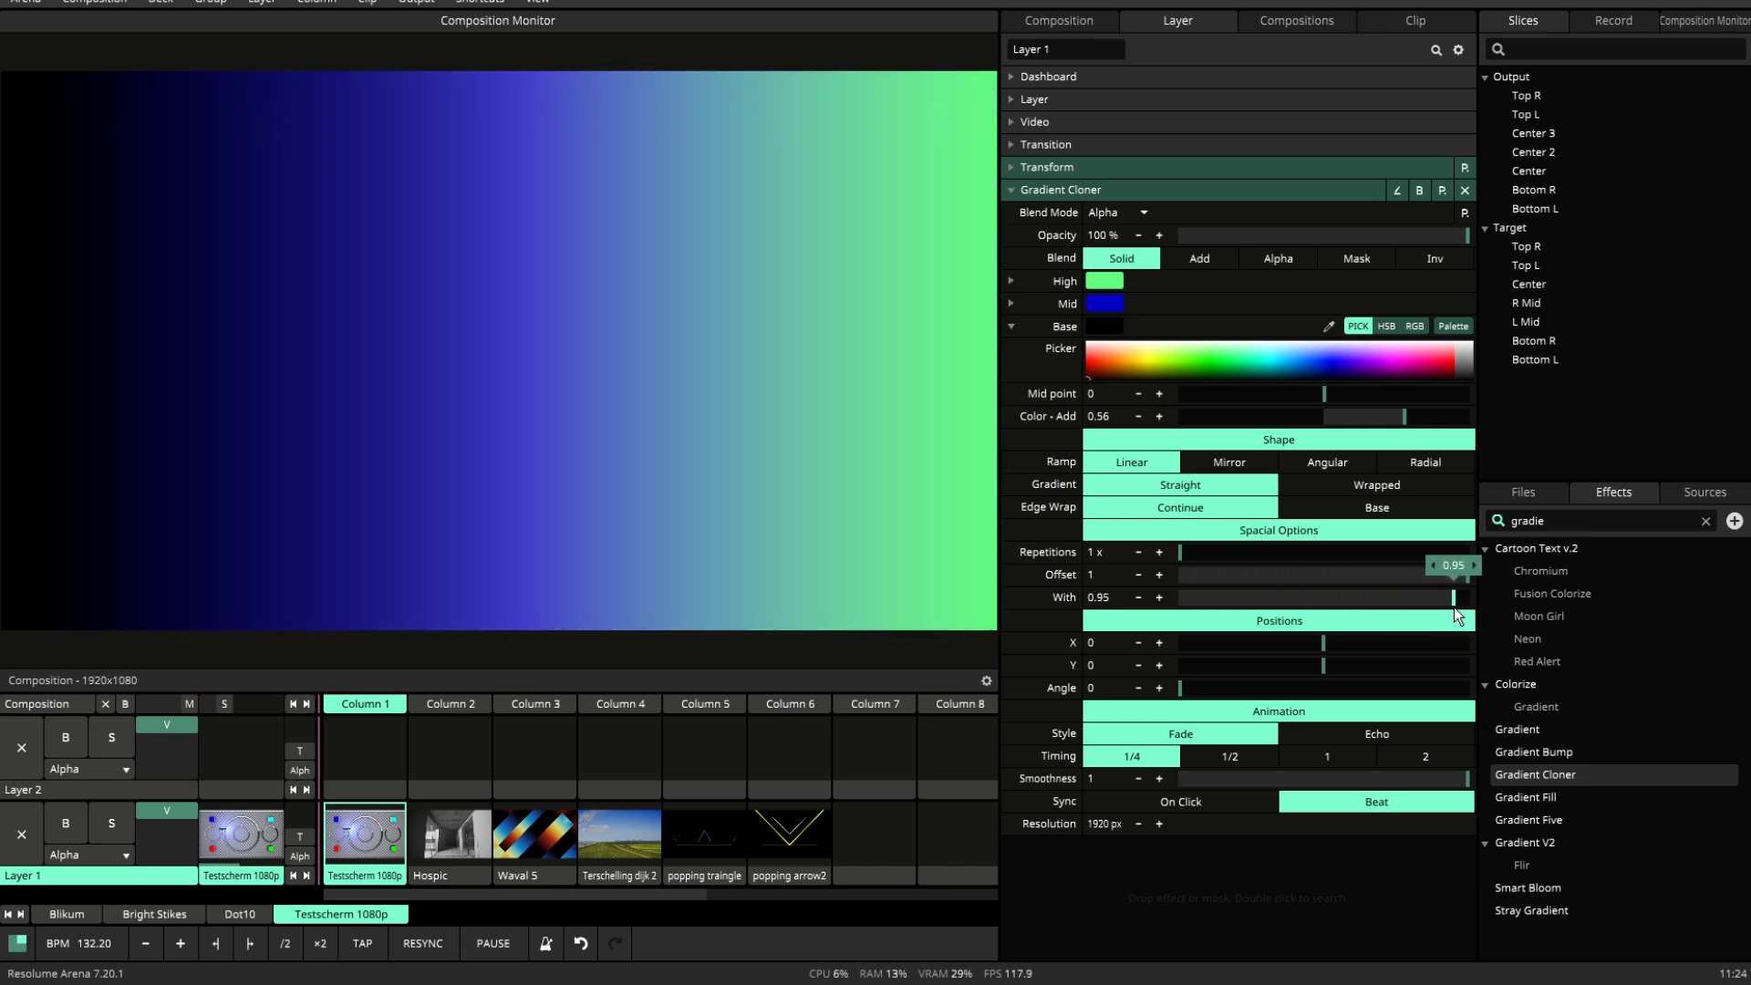
left_click_drag(1323, 642, 1375, 644)
left_click(1327, 462)
mouse_move(1323, 665)
left_mouse_down()
mouse_move(1366, 665)
mouse_move(1267, 642)
mouse_move(1345, 669)
mouse_move(1309, 662)
mouse_move(1304, 640)
mouse_move(1334, 642)
mouse_move(1337, 667)
mouse_move(1357, 666)
mouse_move(1298, 646)
left_mouse_up()
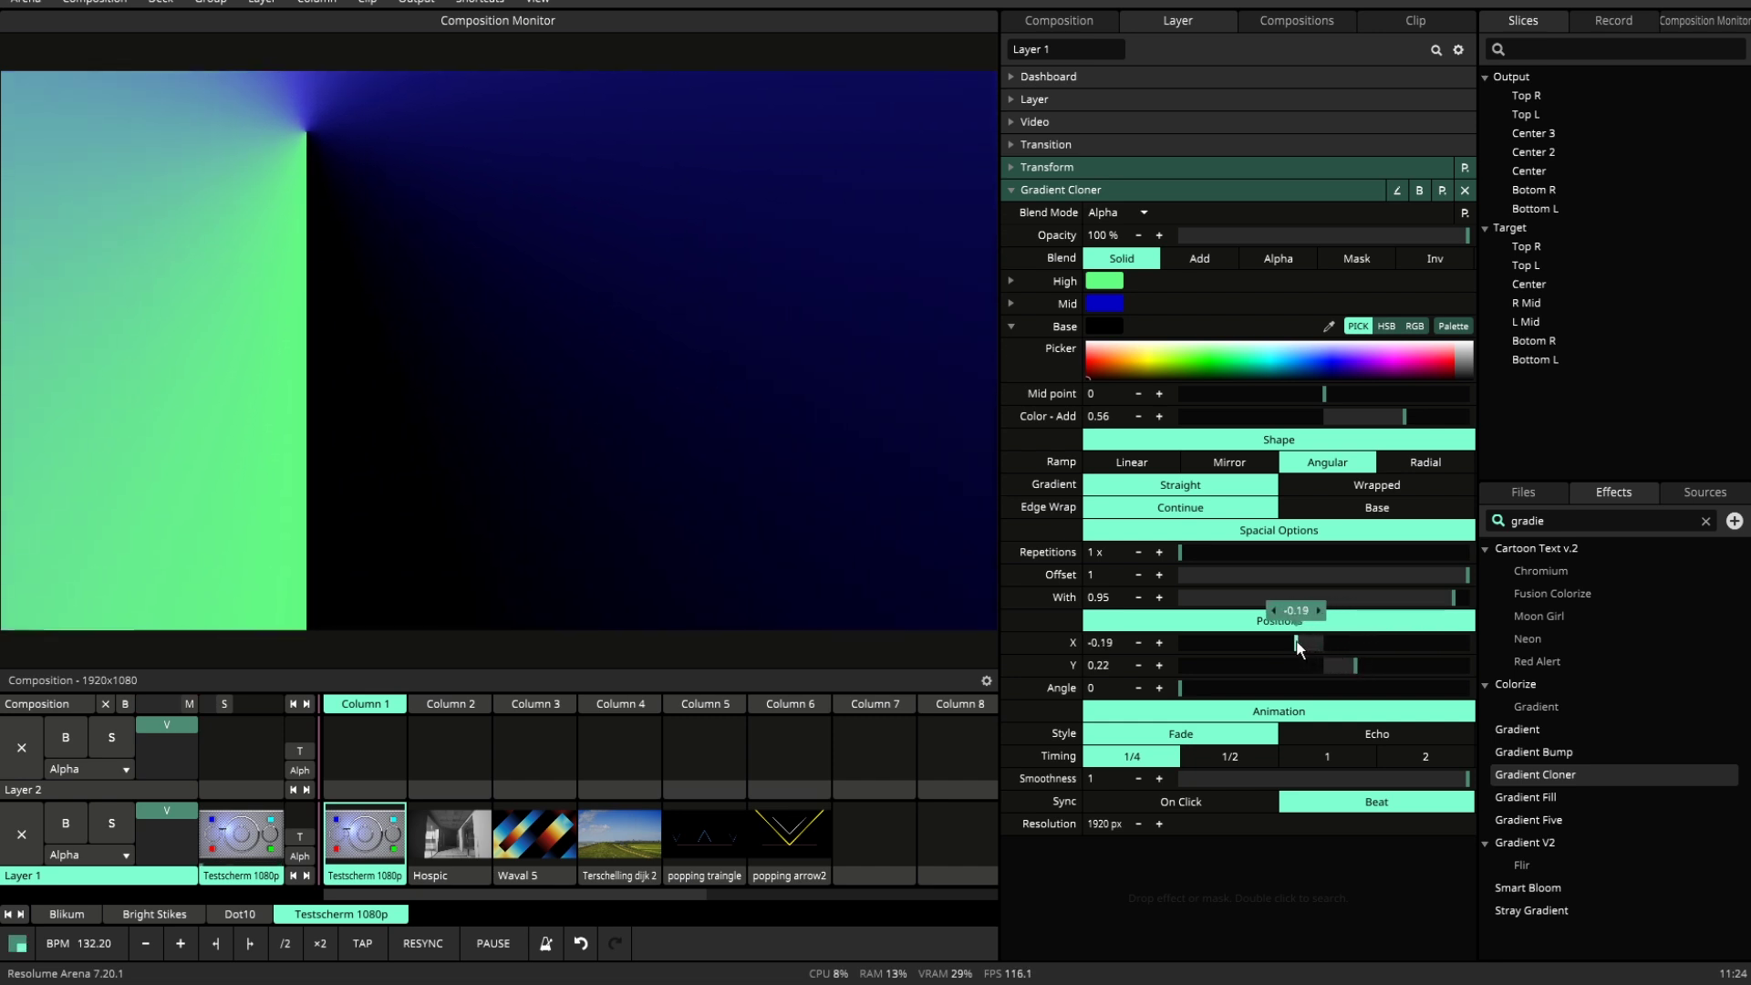
Try Radial and Linear ramps, rotate to Angle 0.57, and settle on a Mirror diamond at 0.14, -0.15.
left_click(1401, 463)
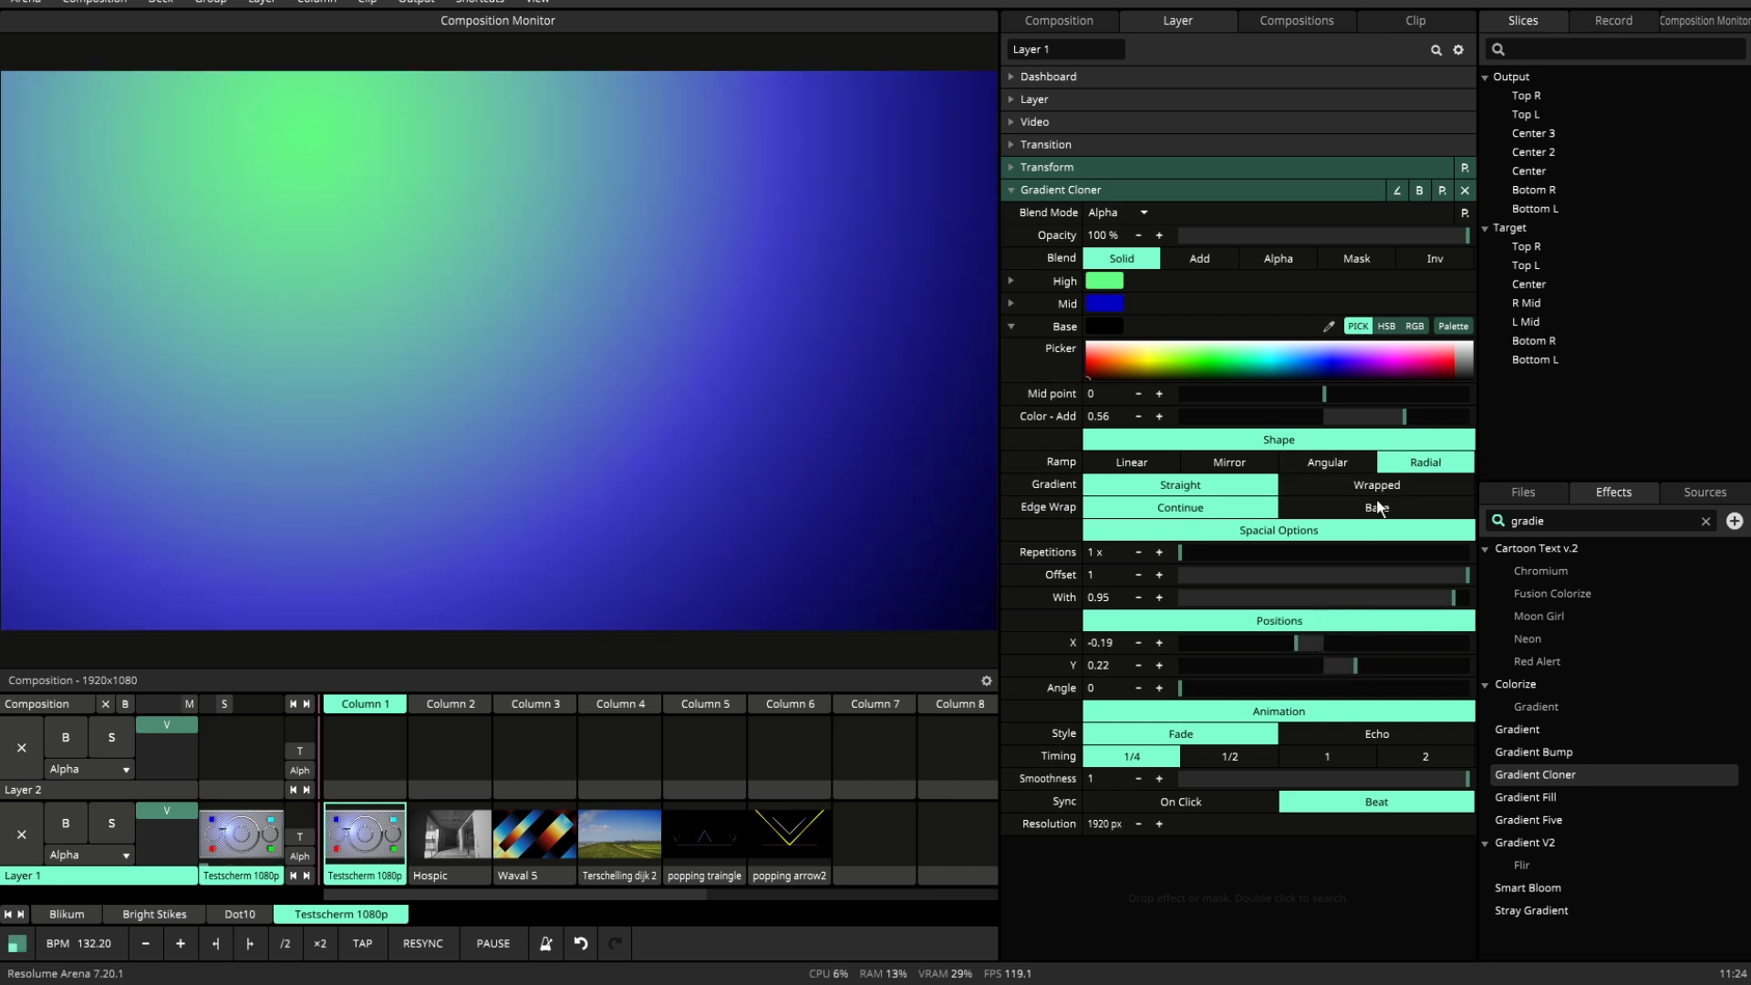
left_click_drag(1307, 643, 1349, 638)
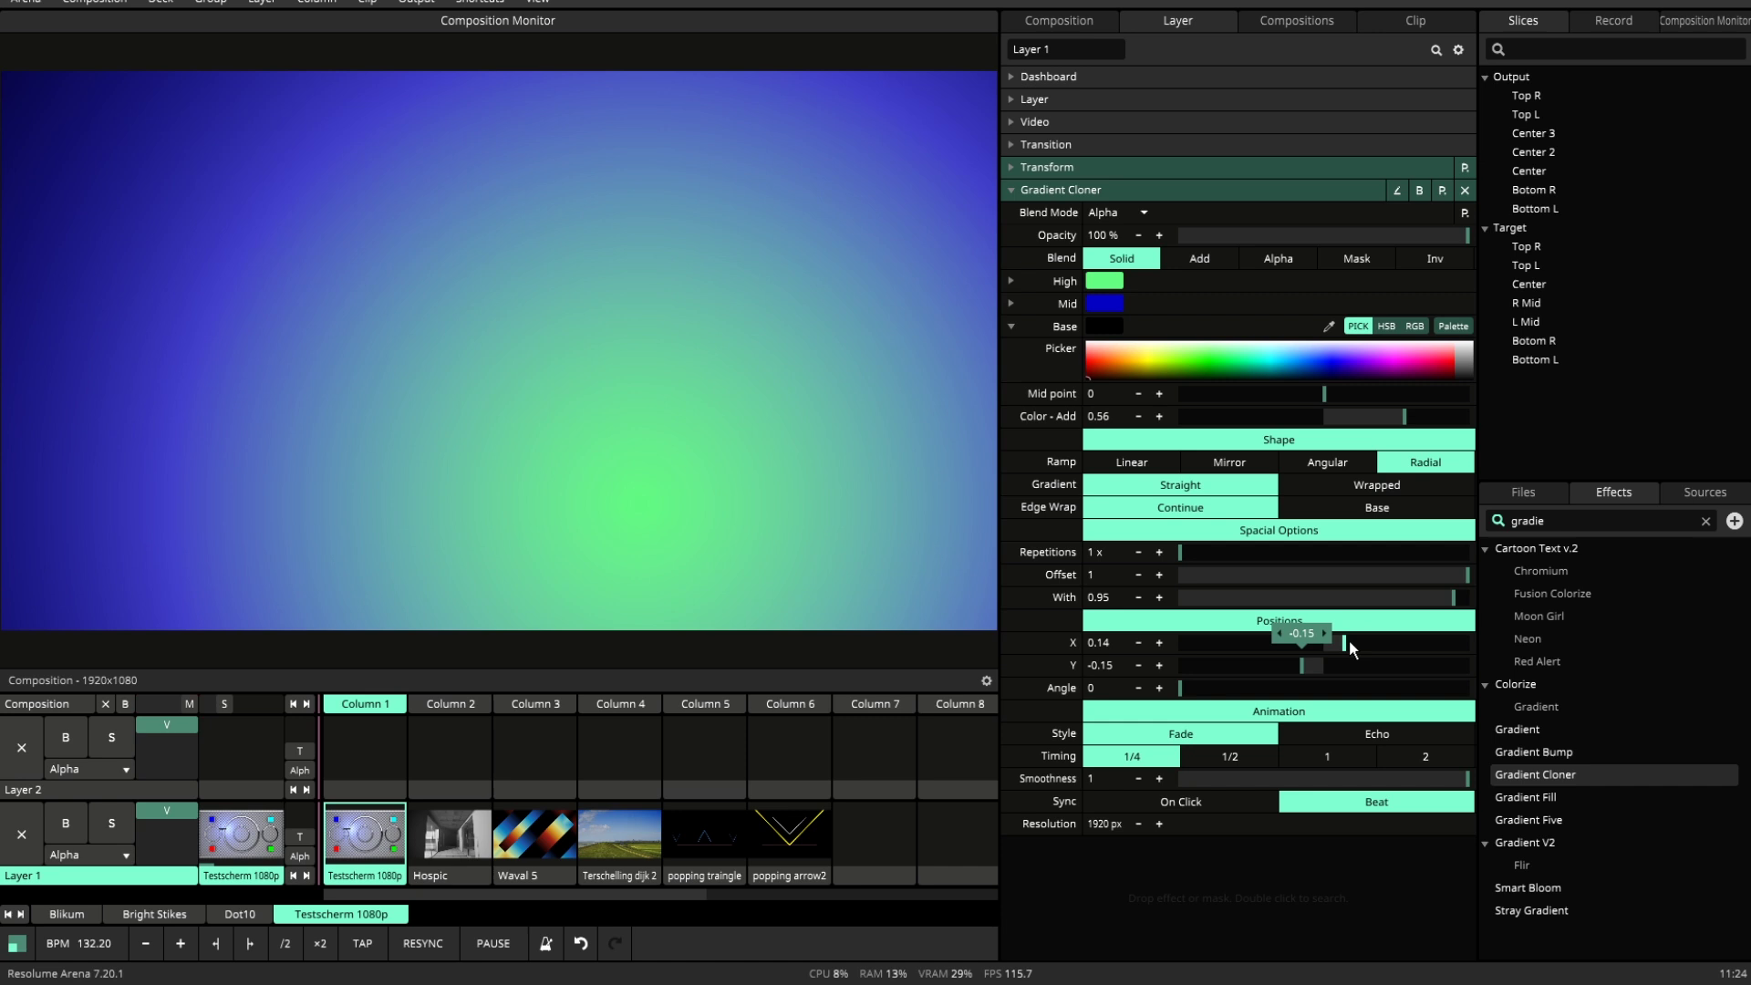
left_click(1212, 463)
left_click(1140, 465)
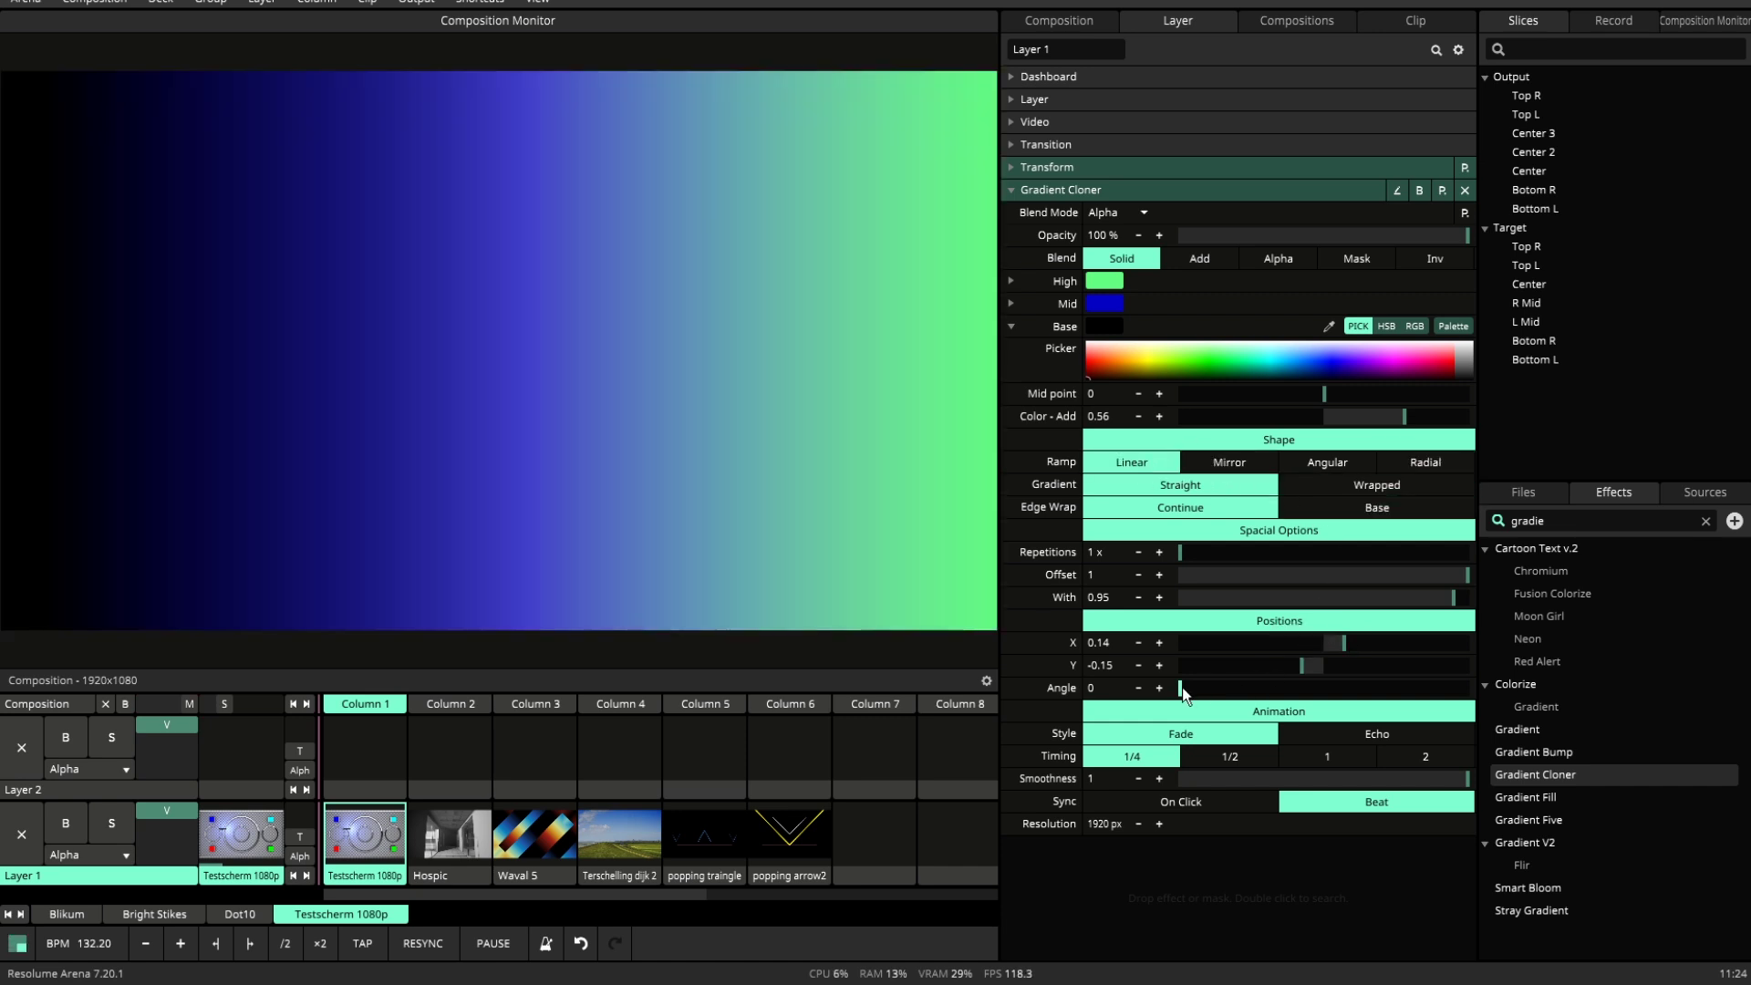
left_click_drag(1182, 690, 1343, 688)
left_click(1245, 460)
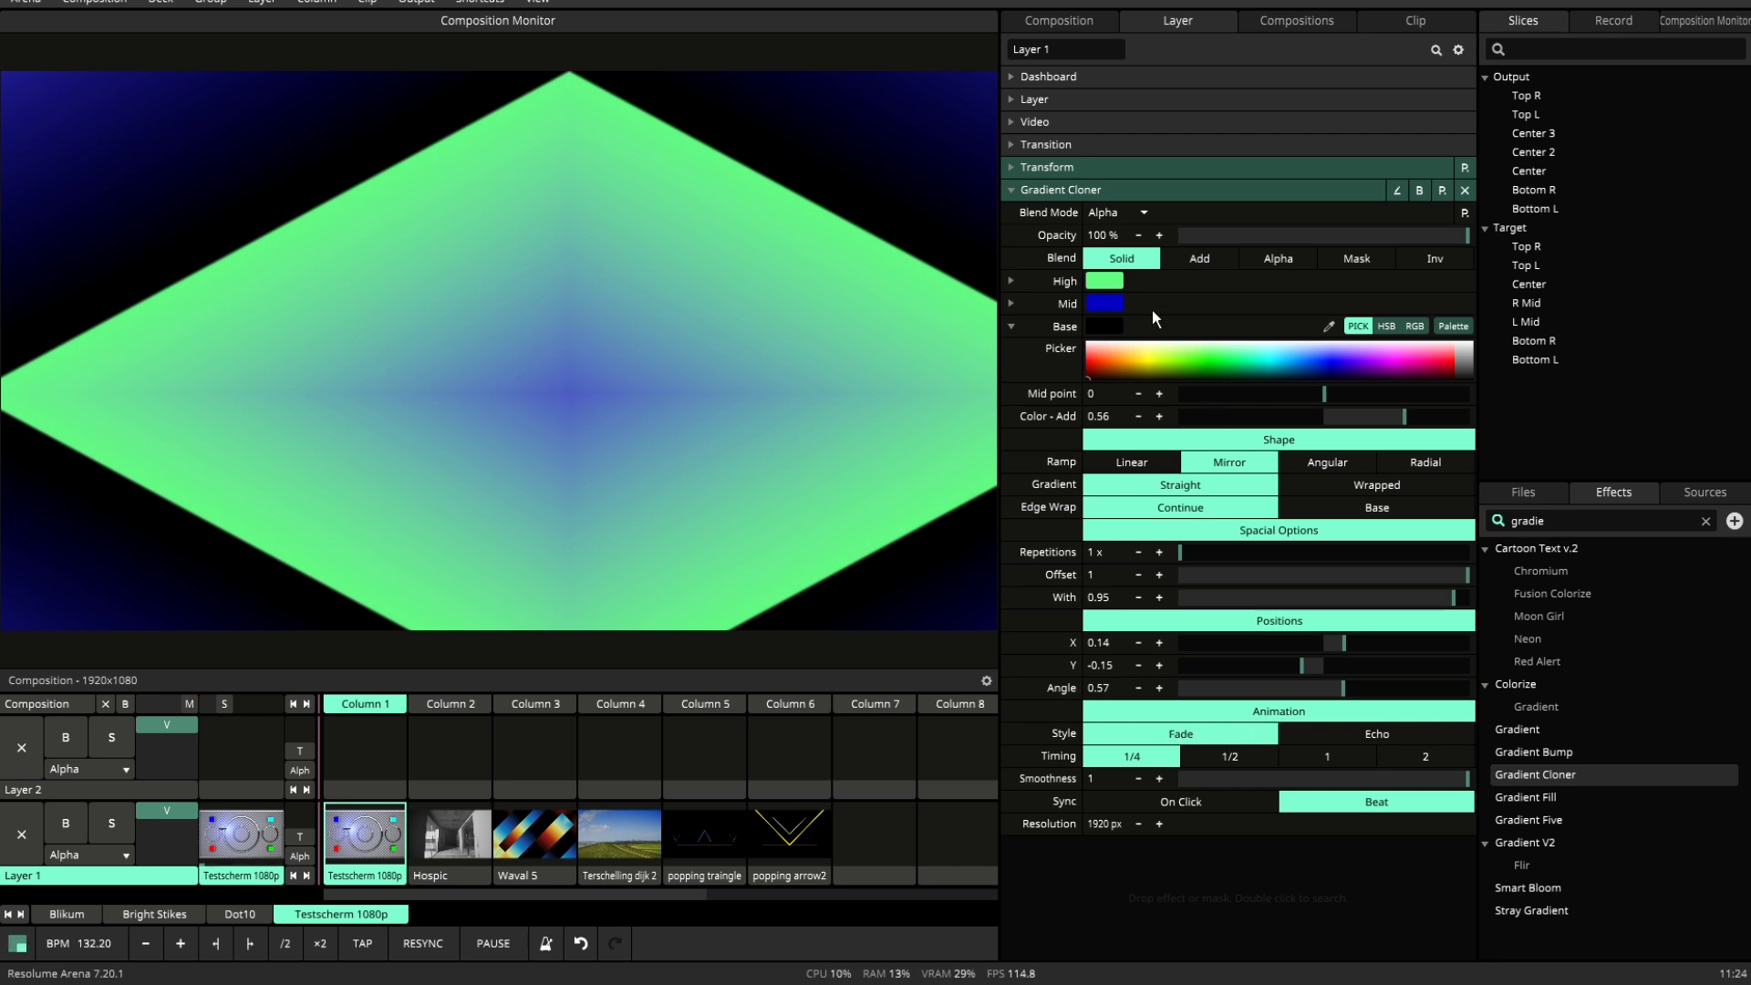
Try several High colours while switching the animation timing from 2 to 1/4.
left_click(1116, 280)
left_click(1179, 308)
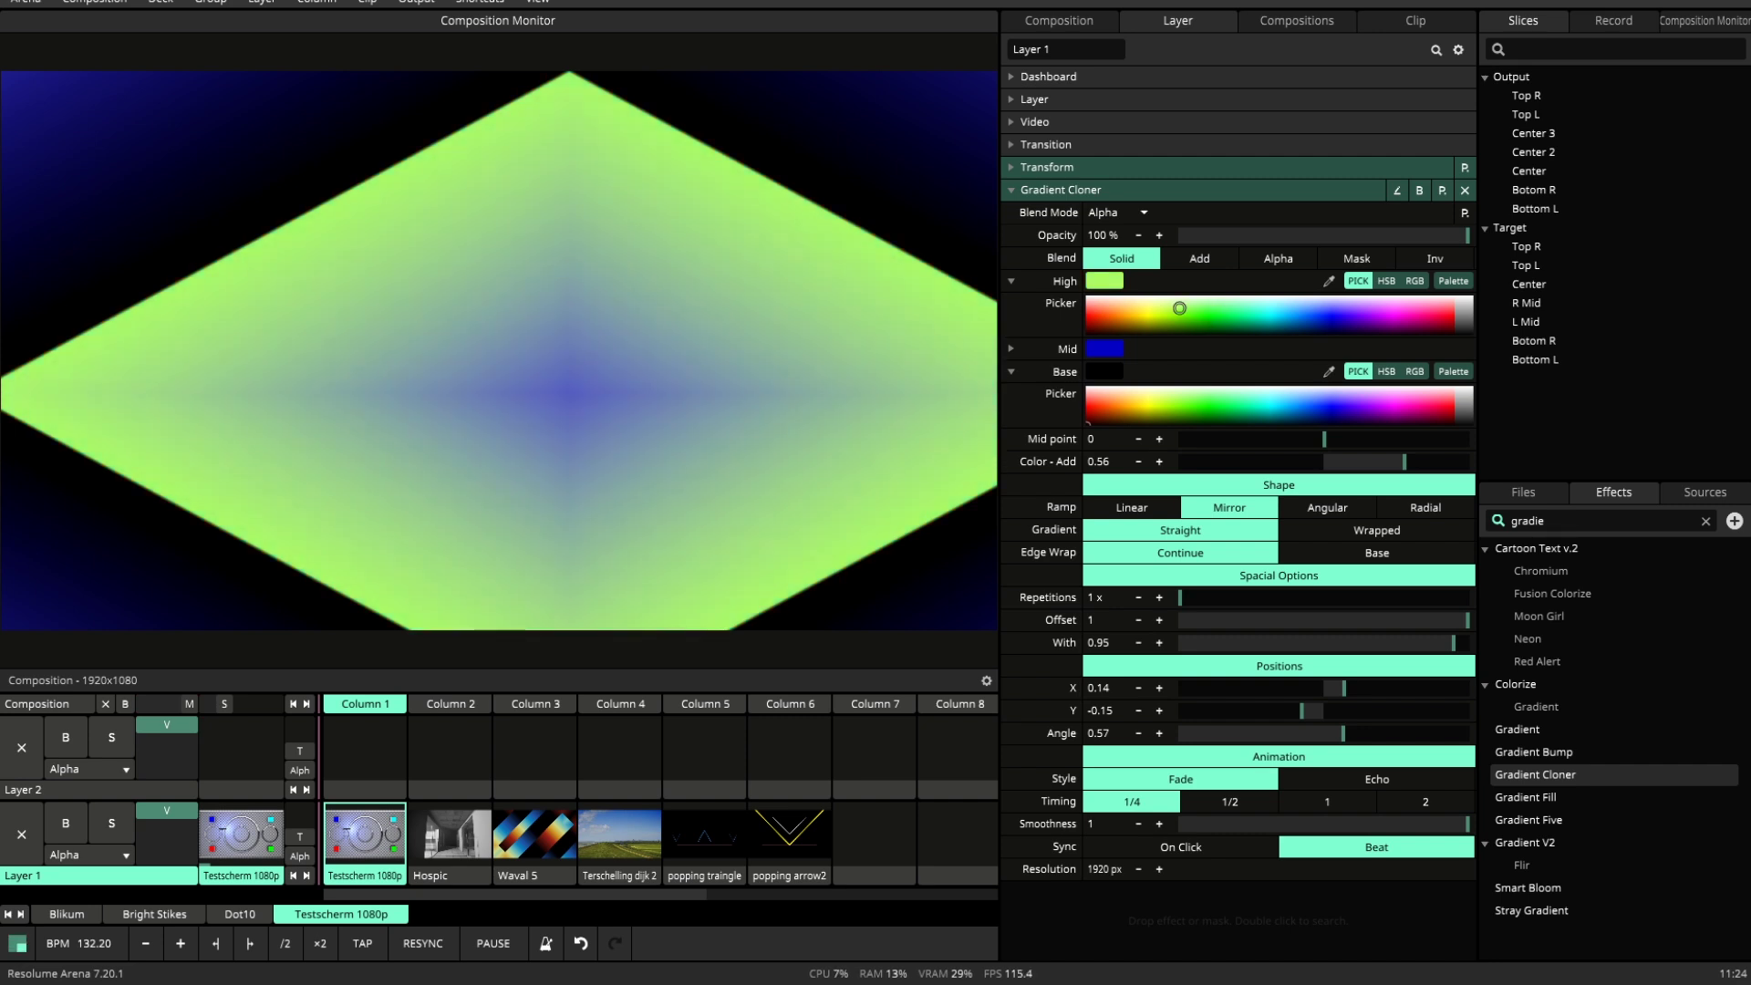
left_click(1325, 314)
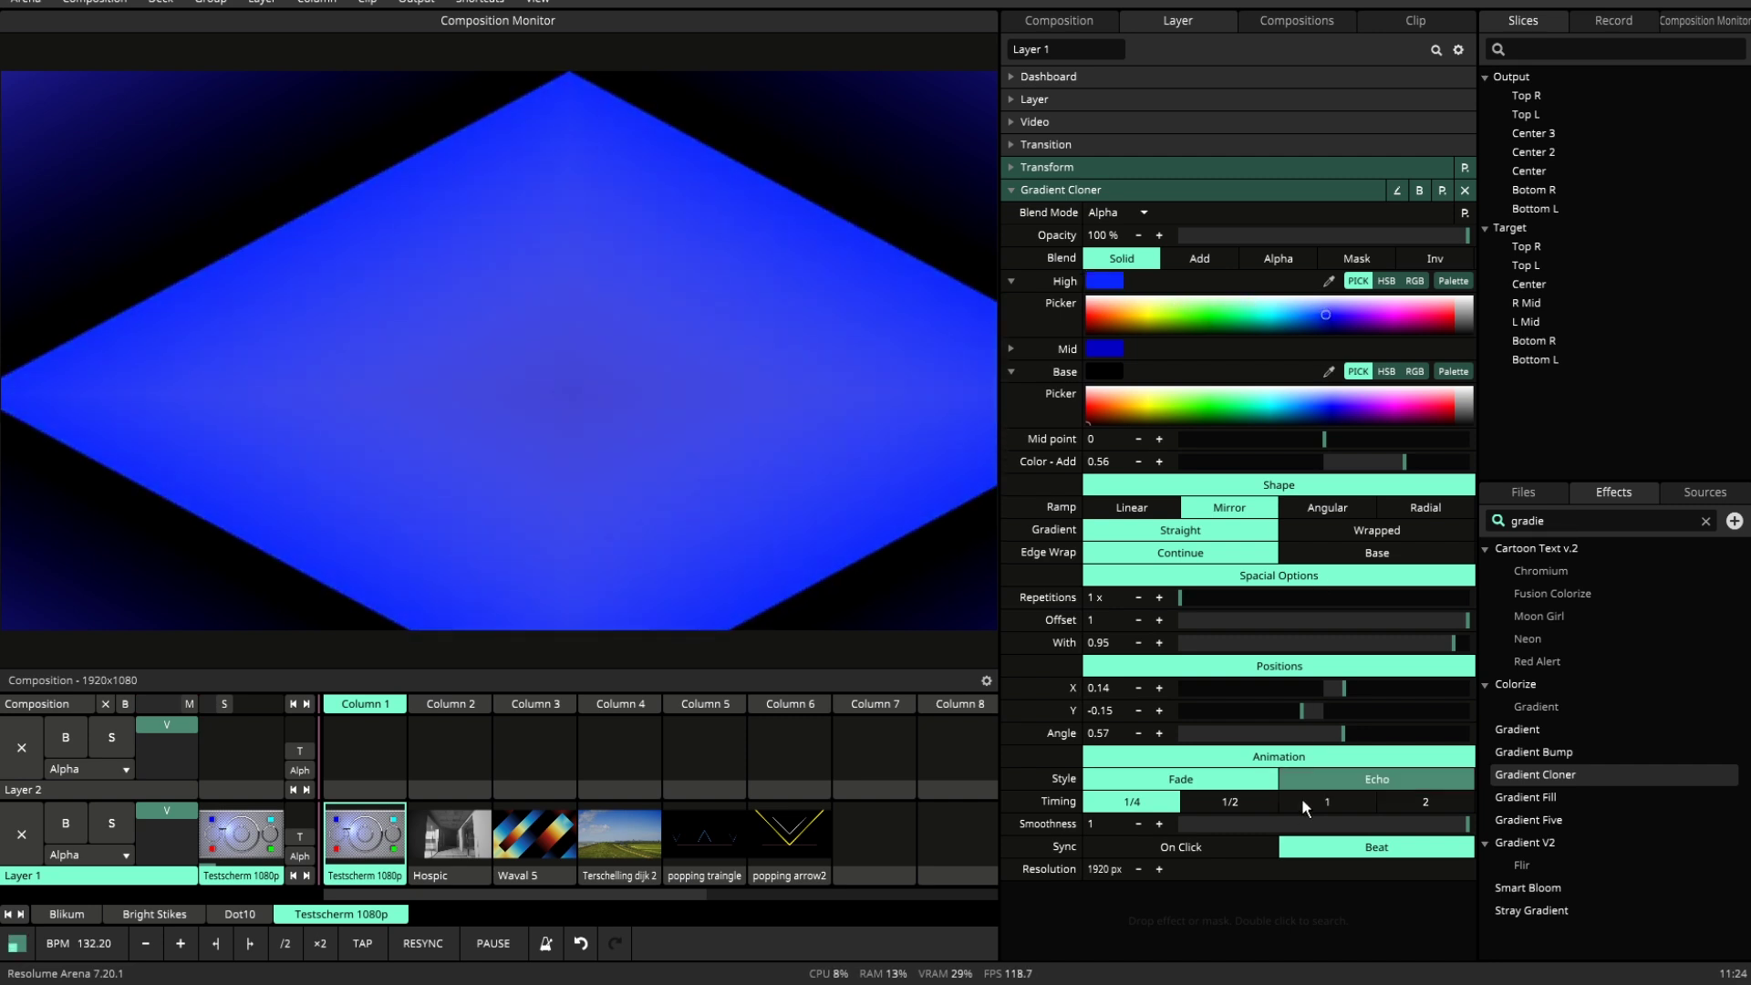
left_click(1404, 801)
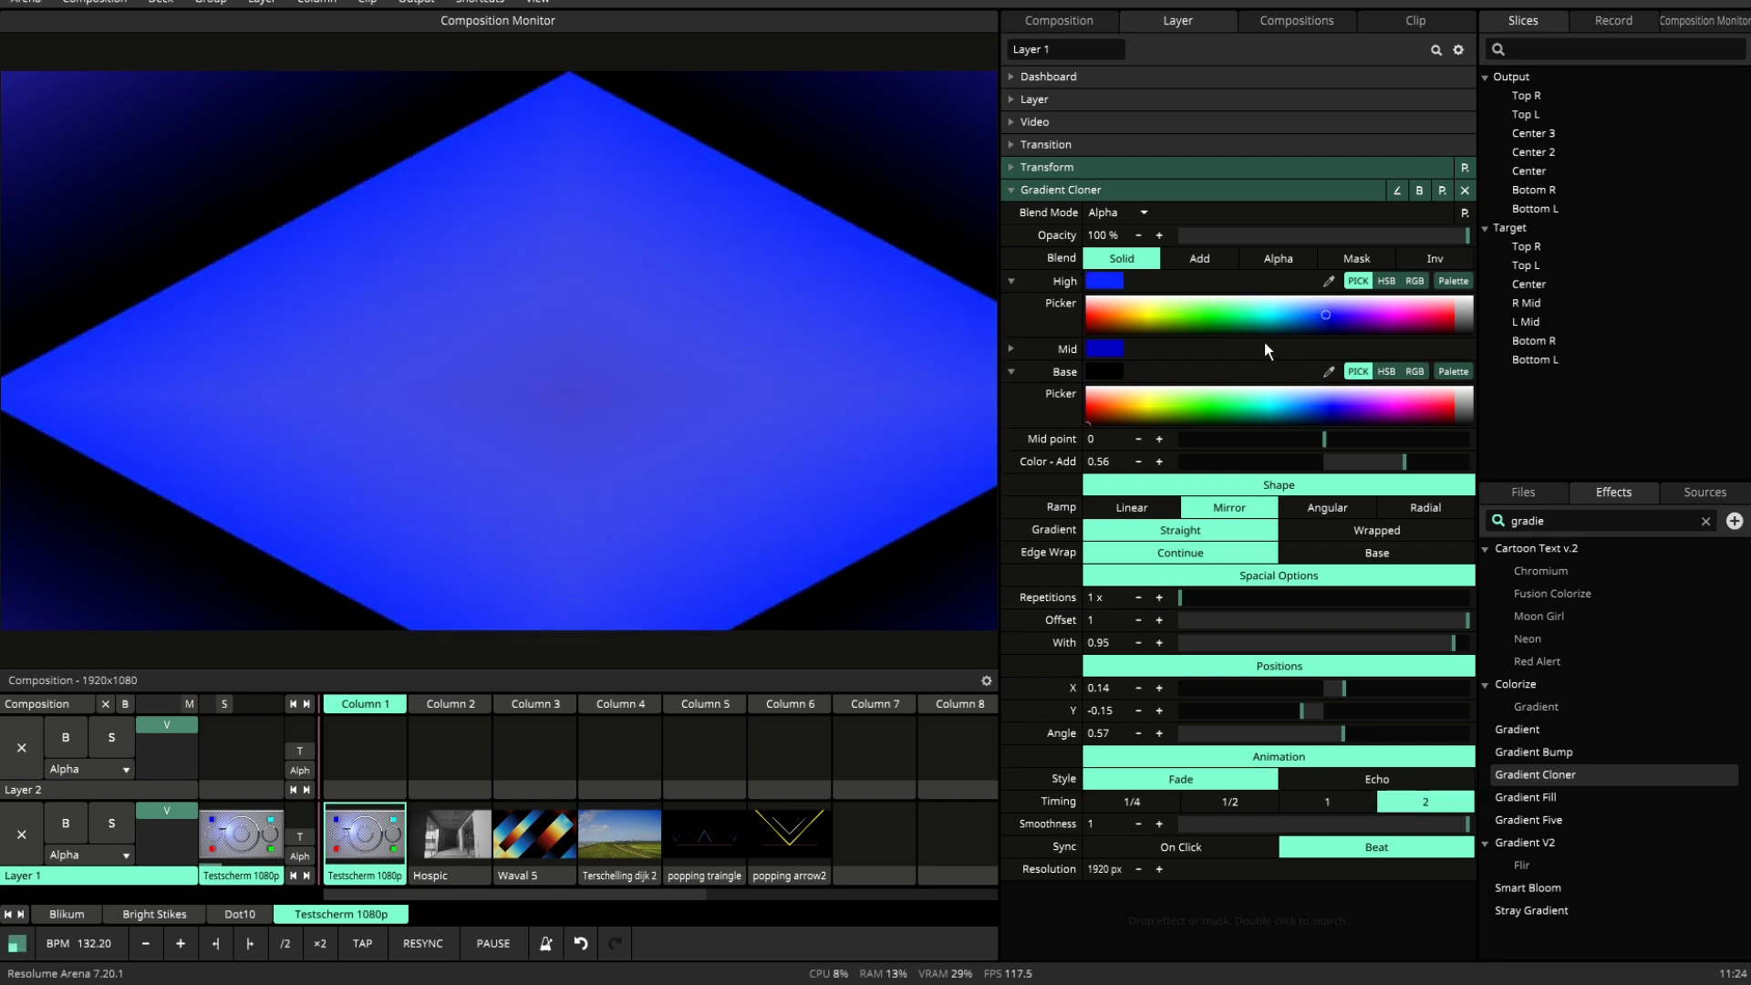
left_click(1186, 322)
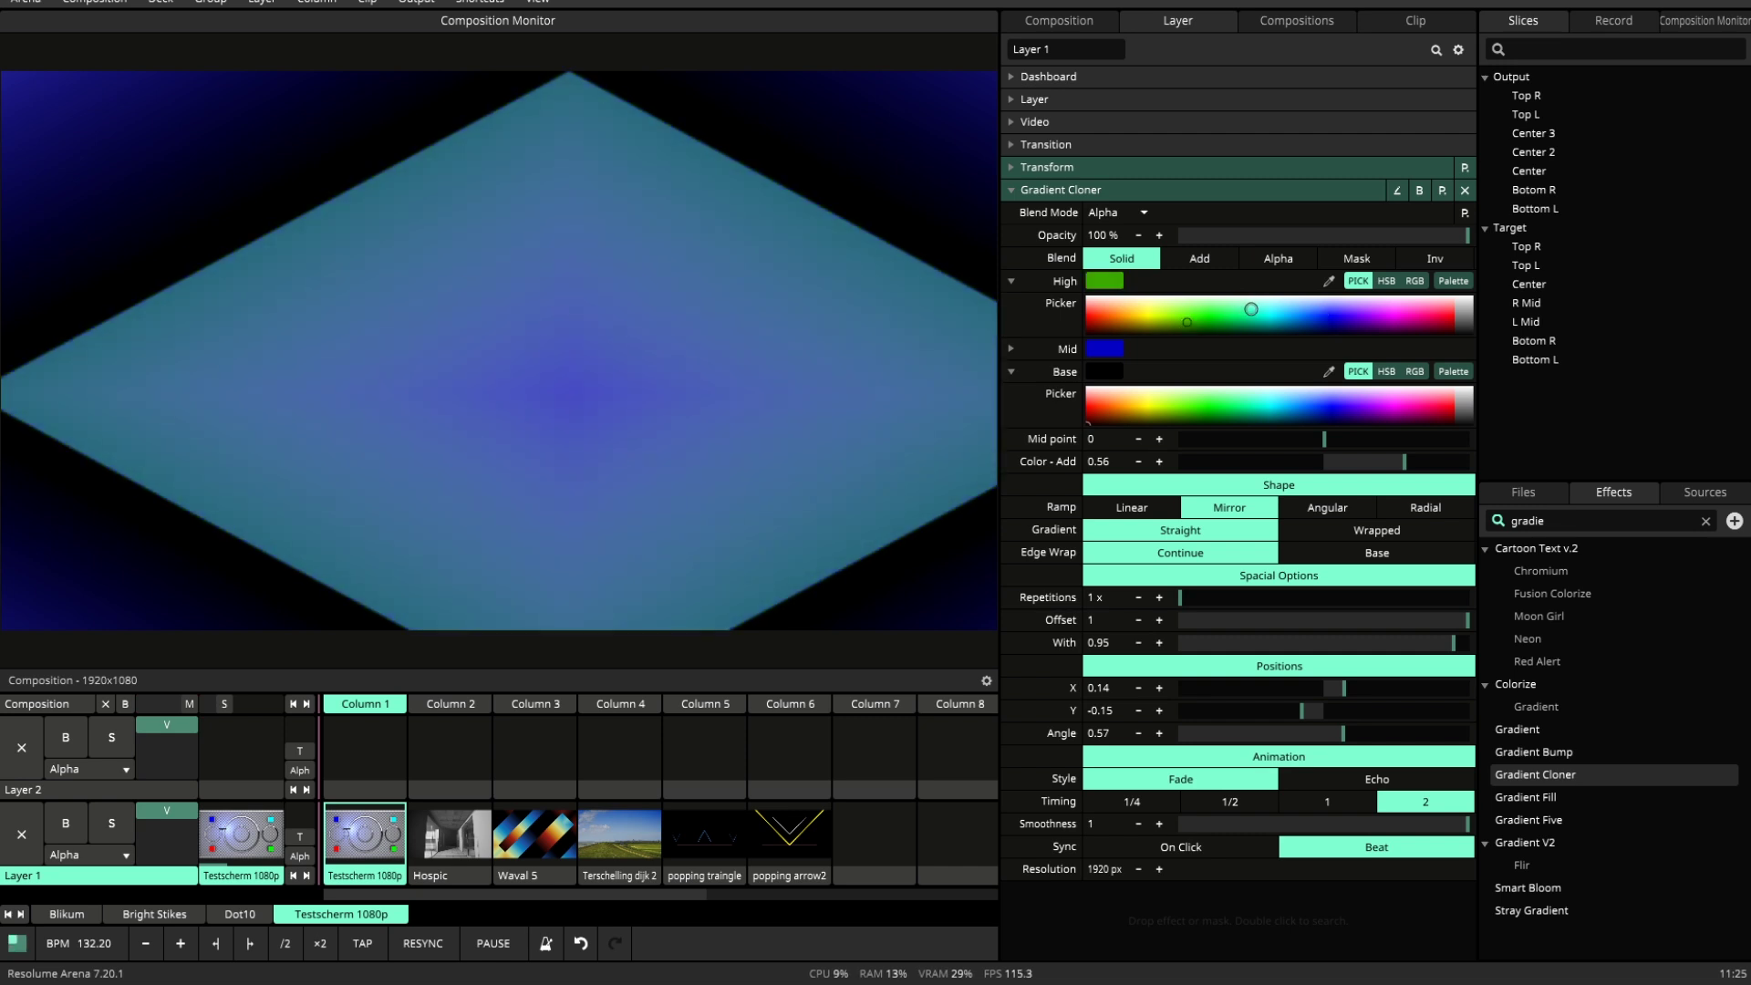
left_click(1144, 307)
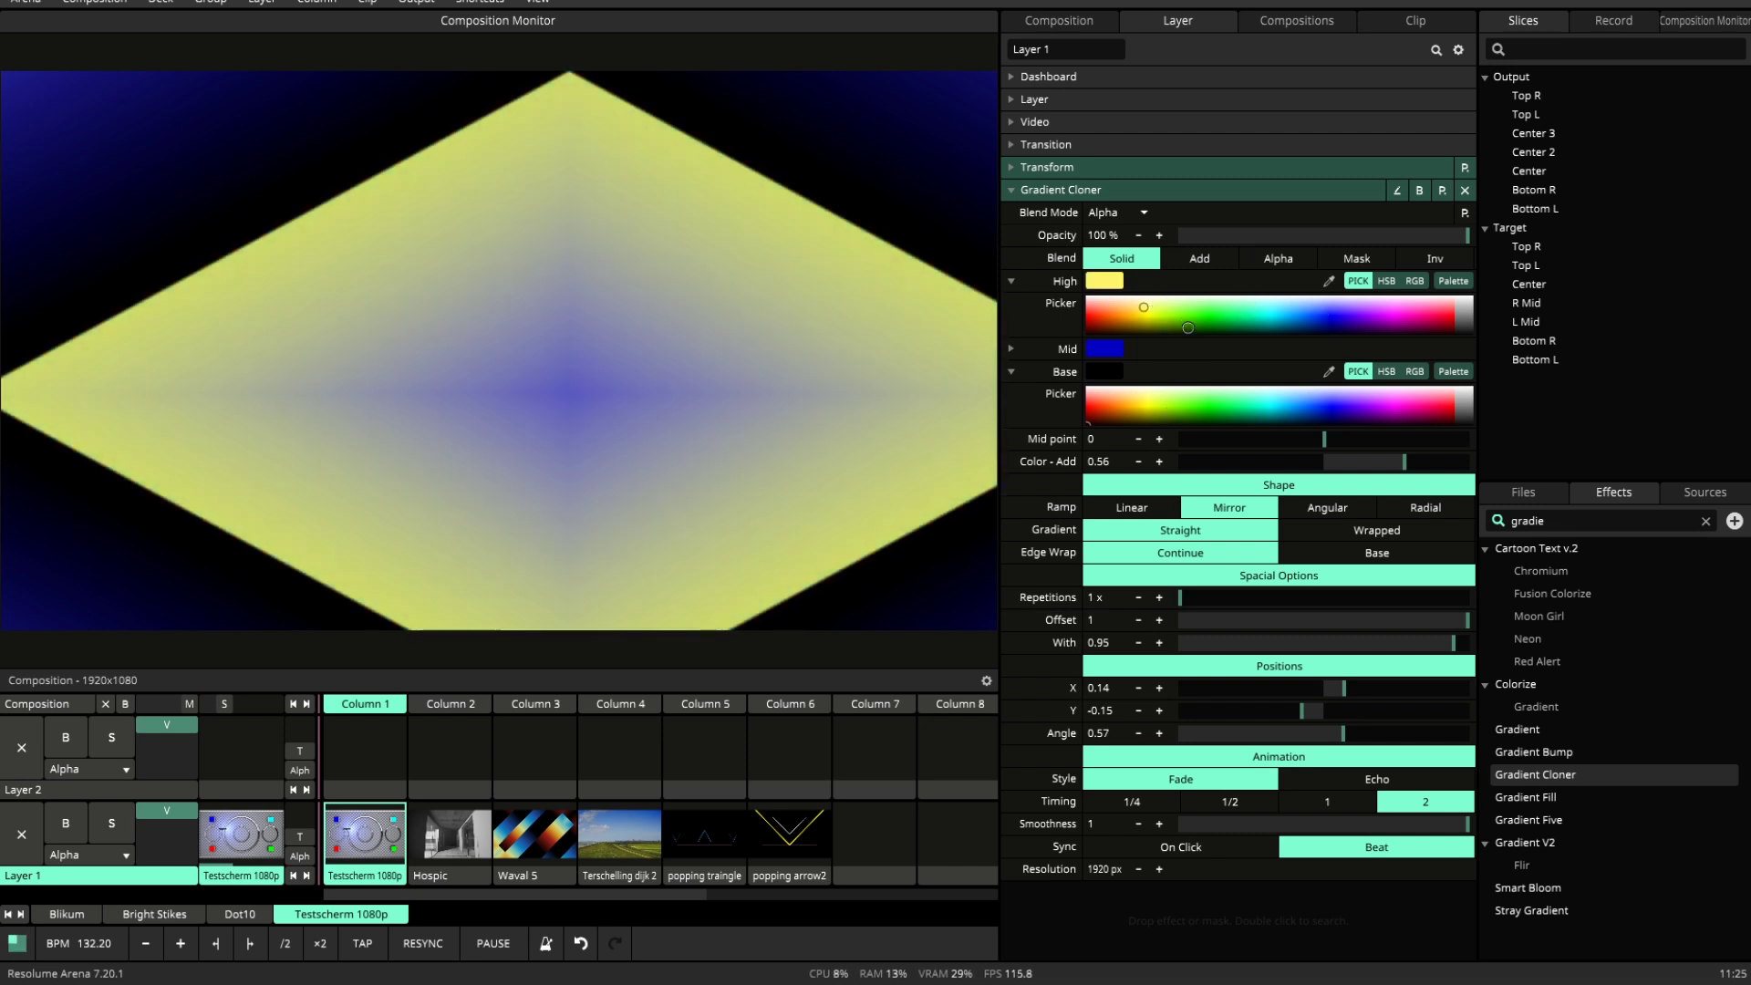
left_click(1101, 314)
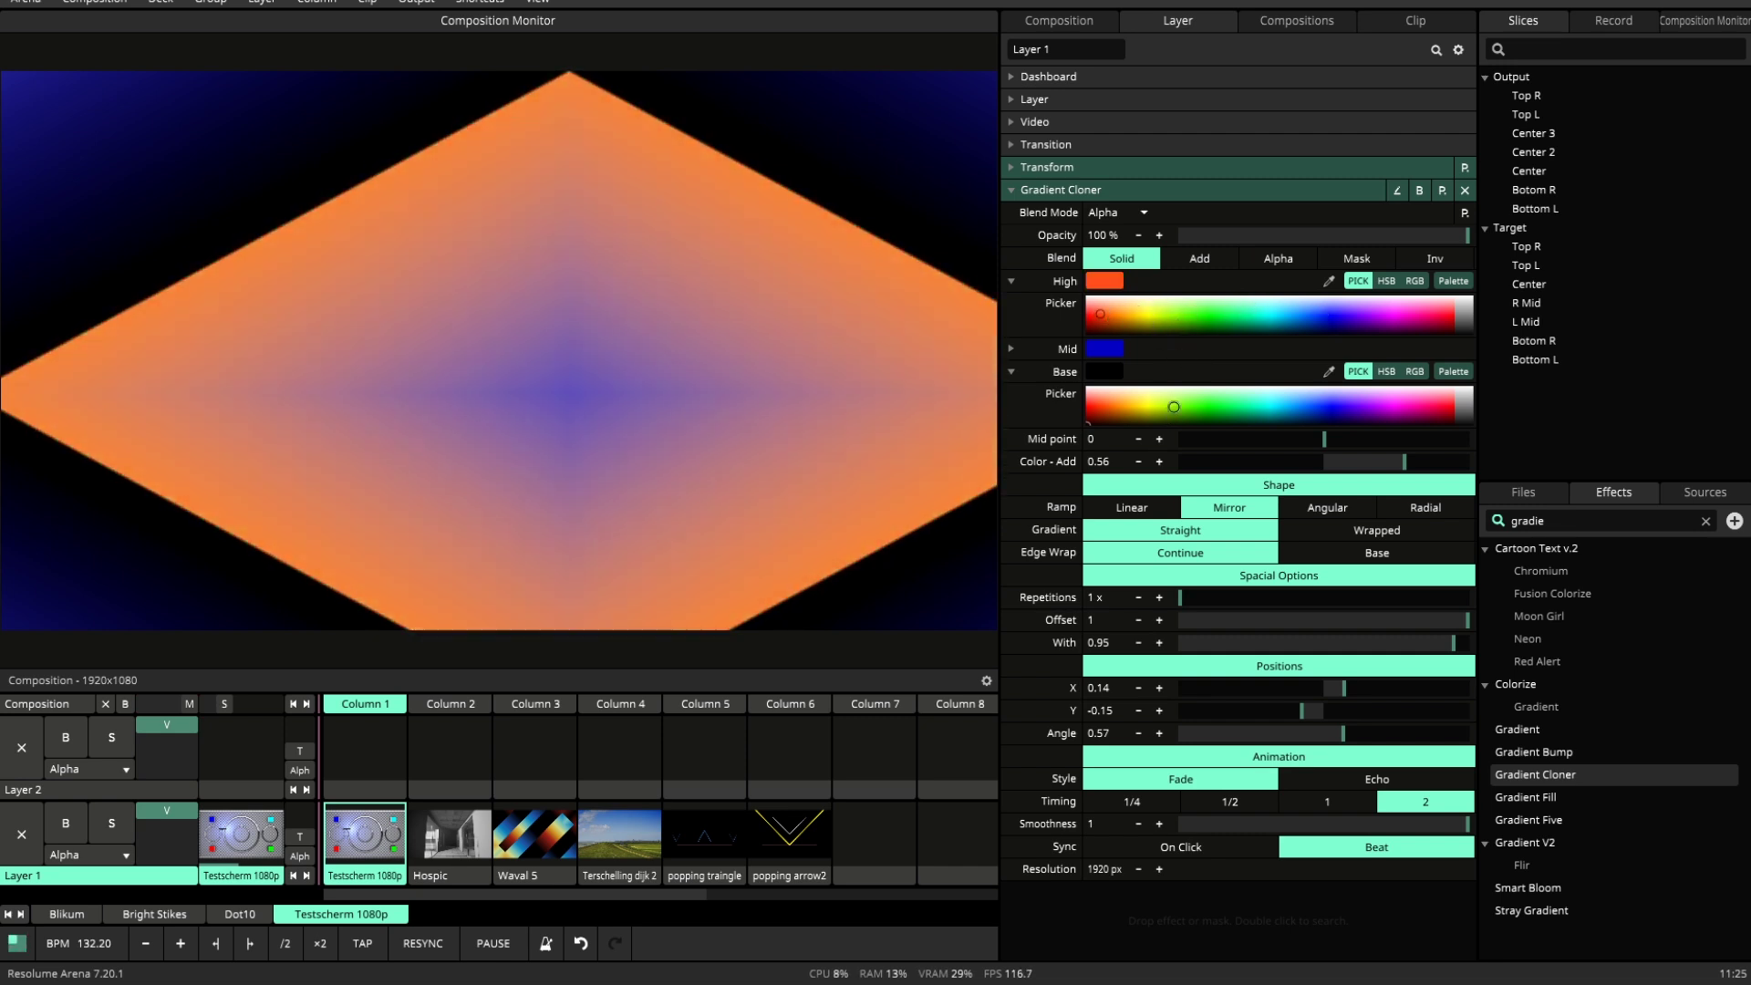
left_click(1151, 803)
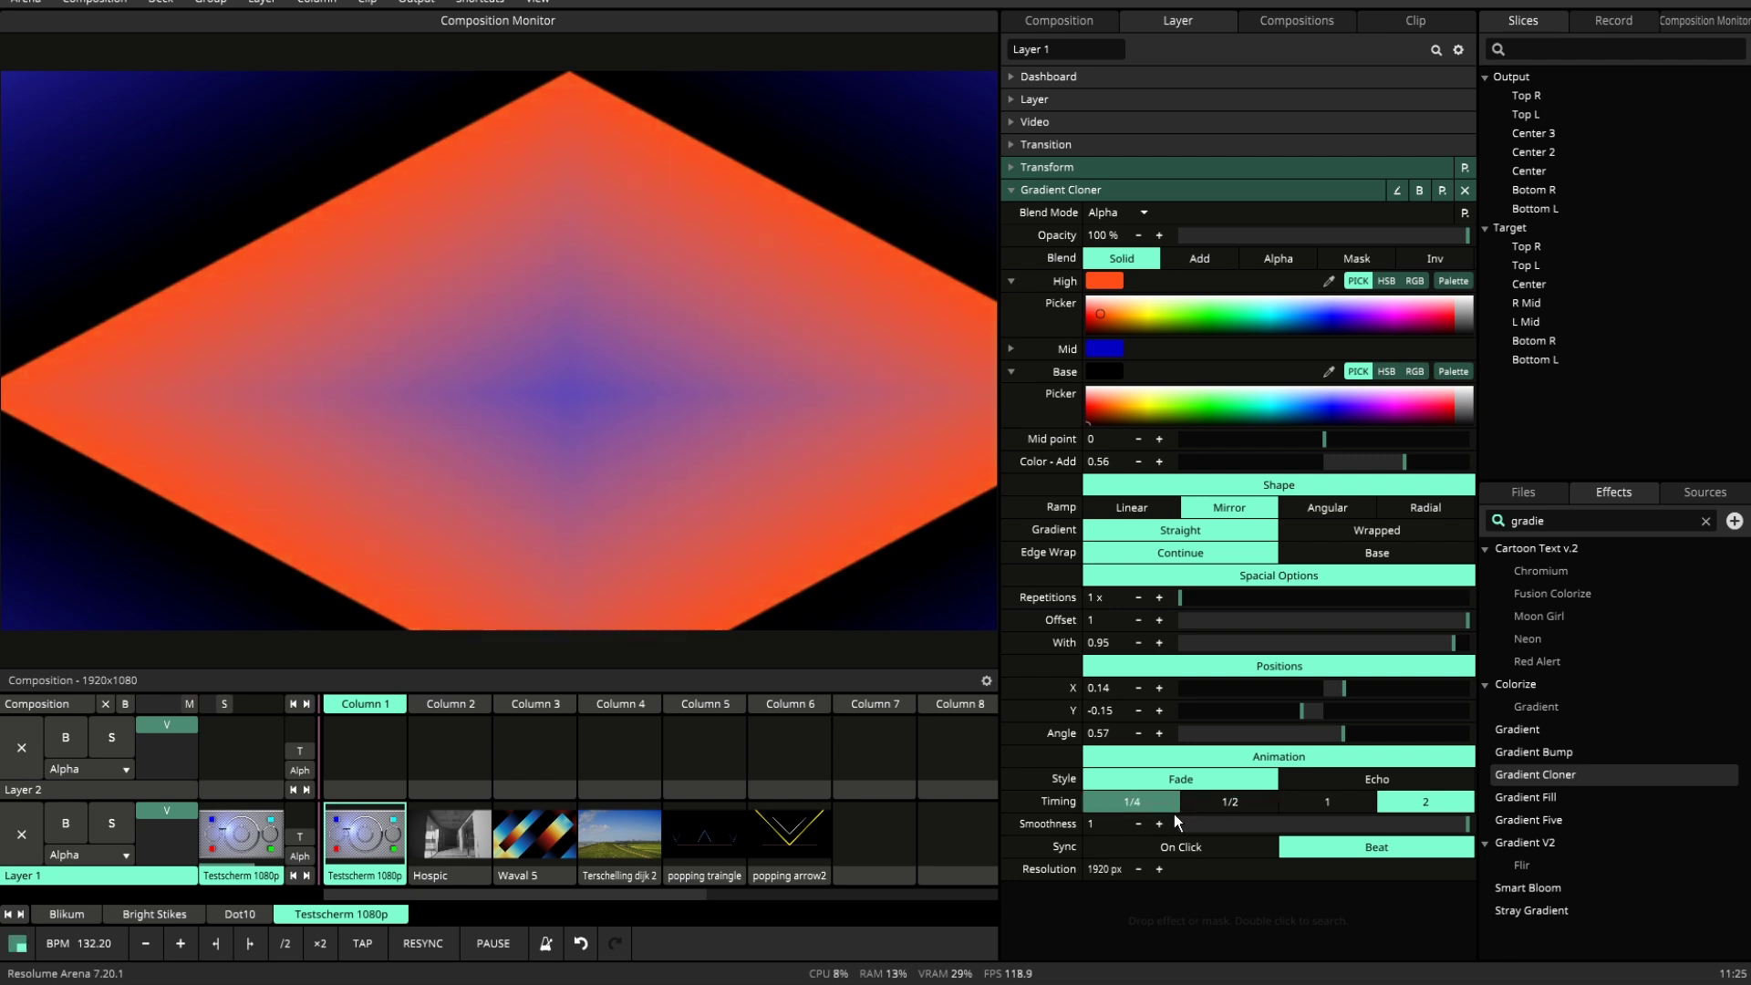
Drop Smoothness to 0, keep timing at 1/4, and set the High colour to magenta.
left_click_drag(1468, 830, 1158, 826)
left_click(1298, 312)
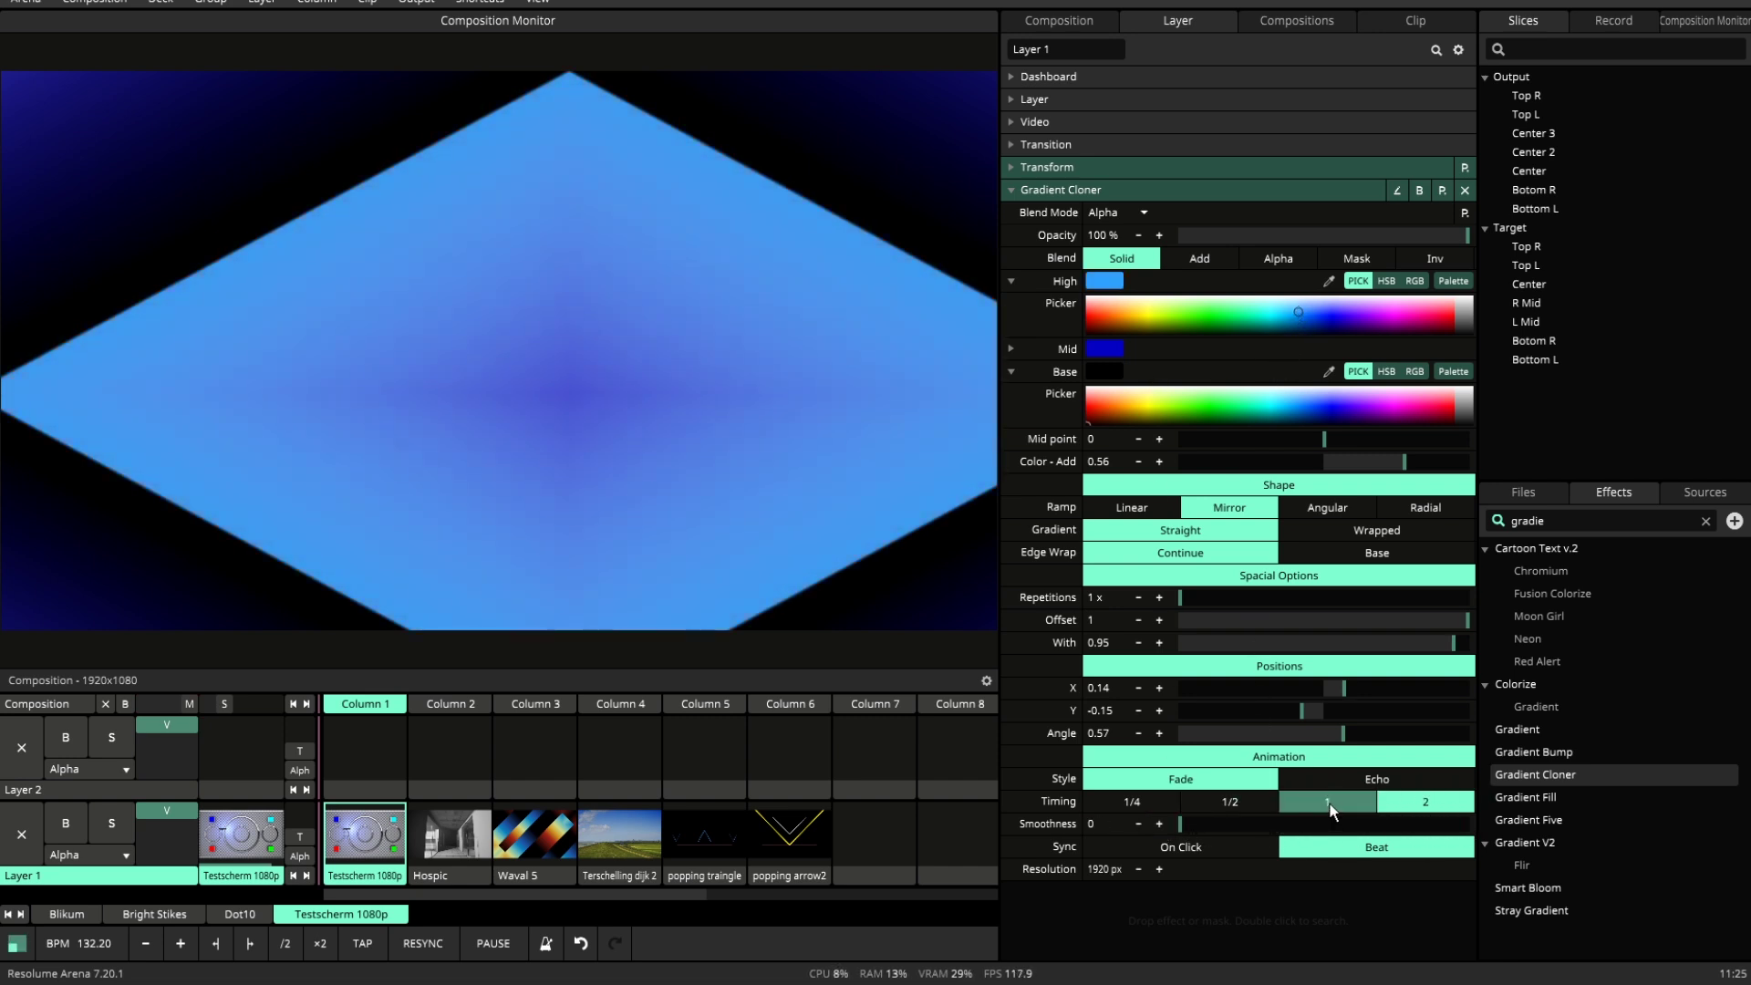
left_click(1152, 799)
left_click(1211, 314)
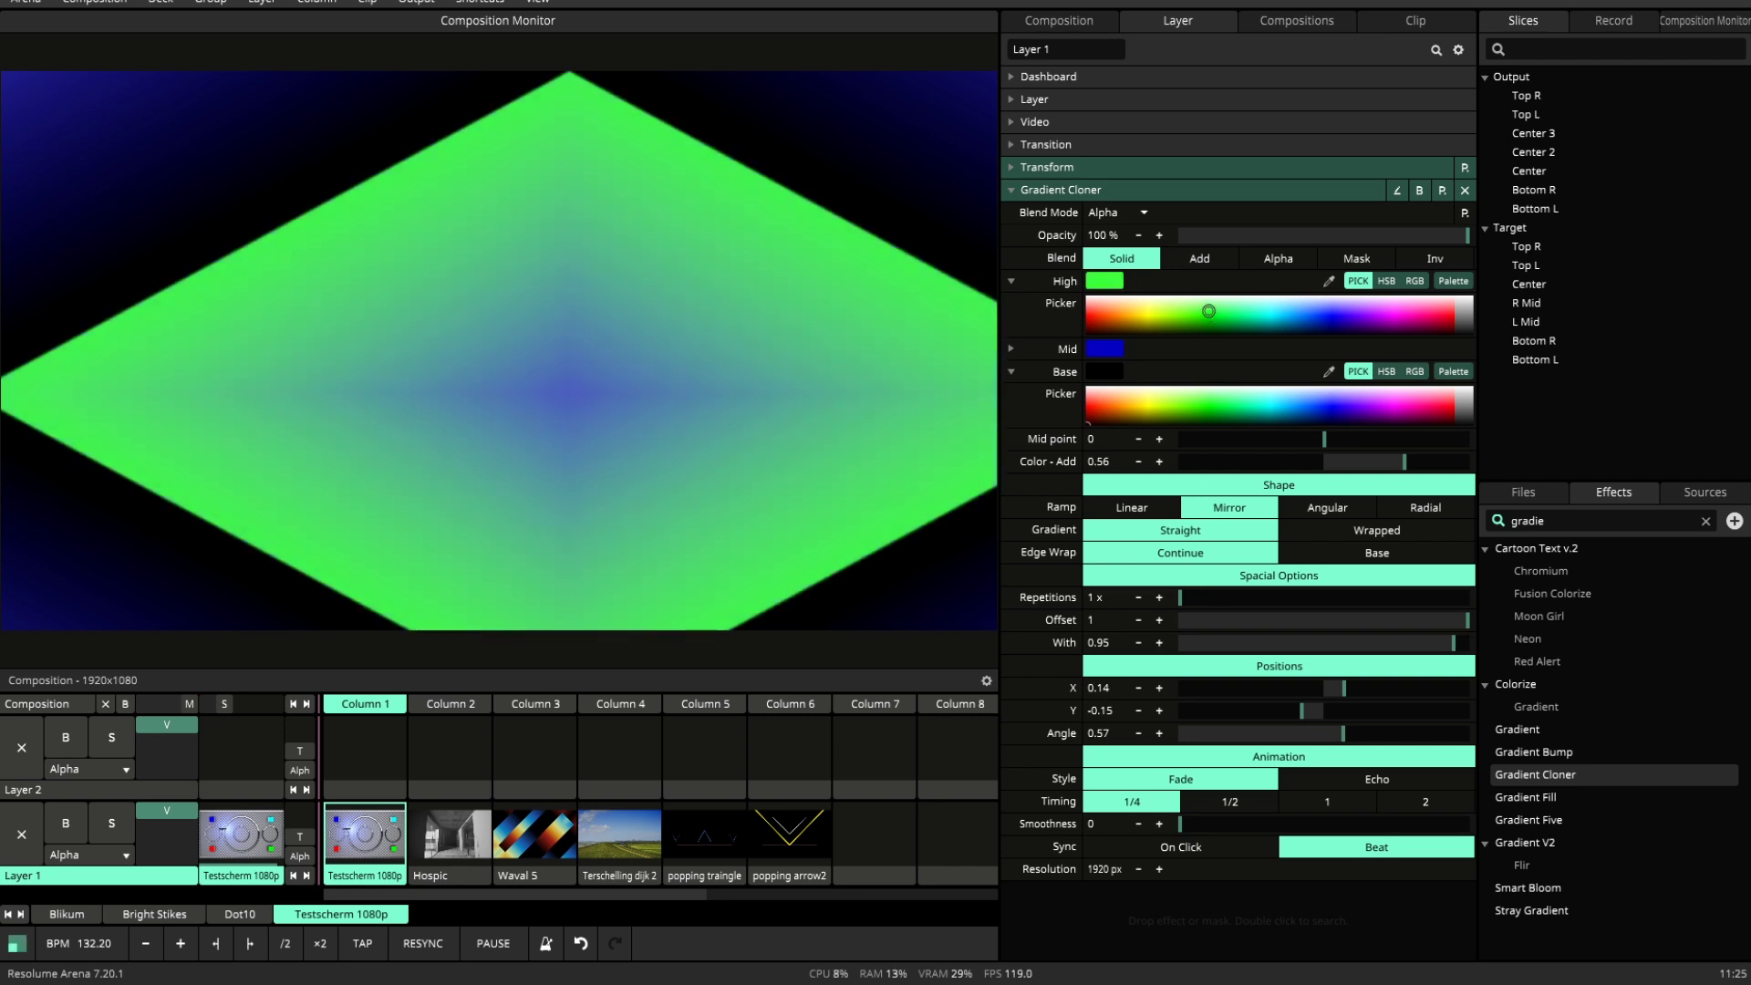
left_click(1341, 312)
left_click(1409, 315)
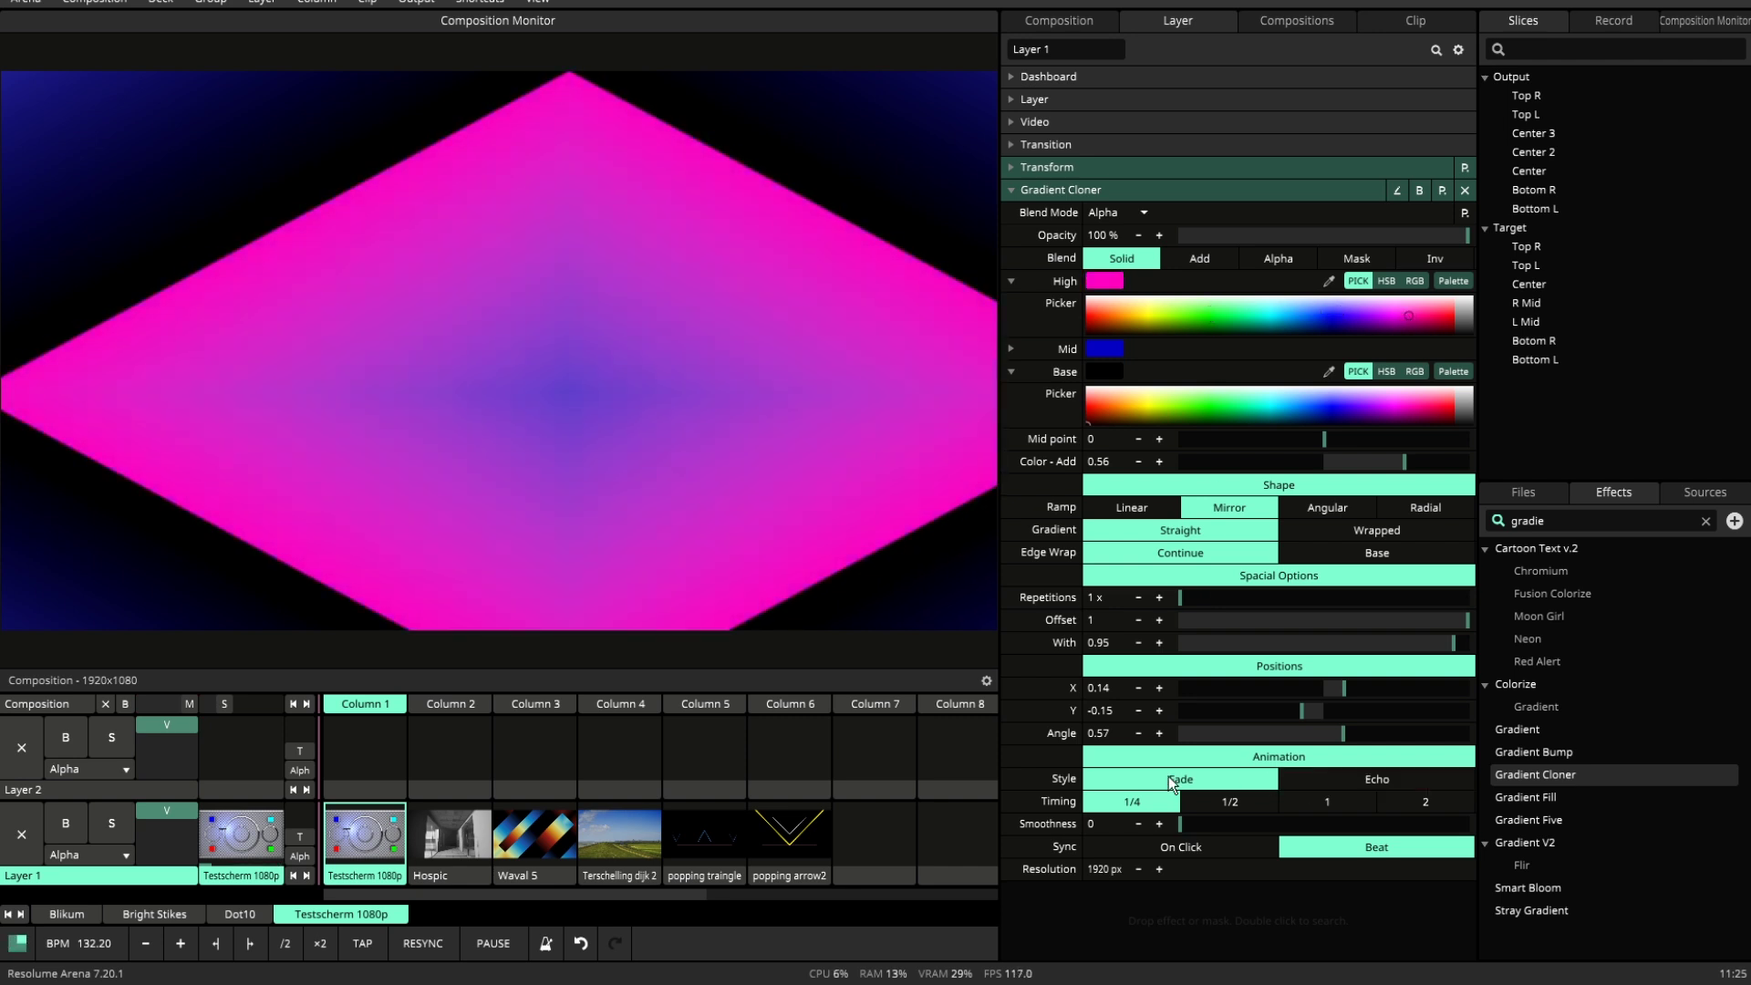
Switch the animation style to Echo, adjust the High hue, and try timings 1/2 and 1.
left_click(1302, 788)
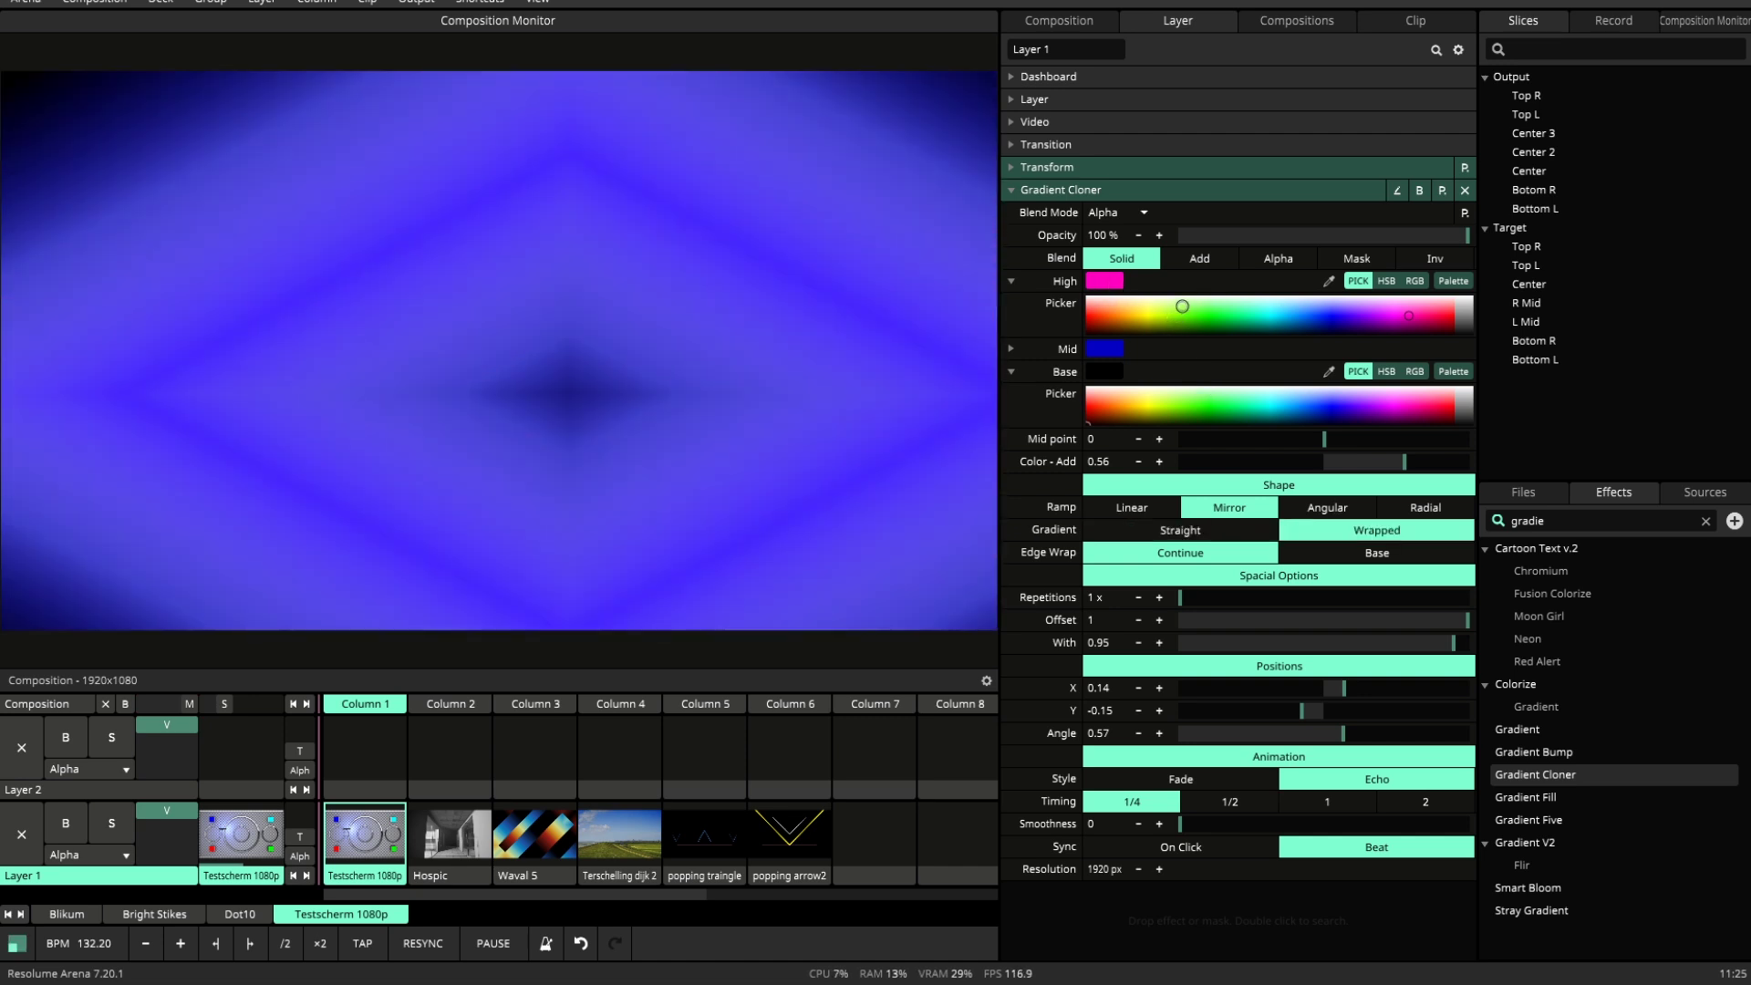
left_click_drag(1180, 311, 1124, 312)
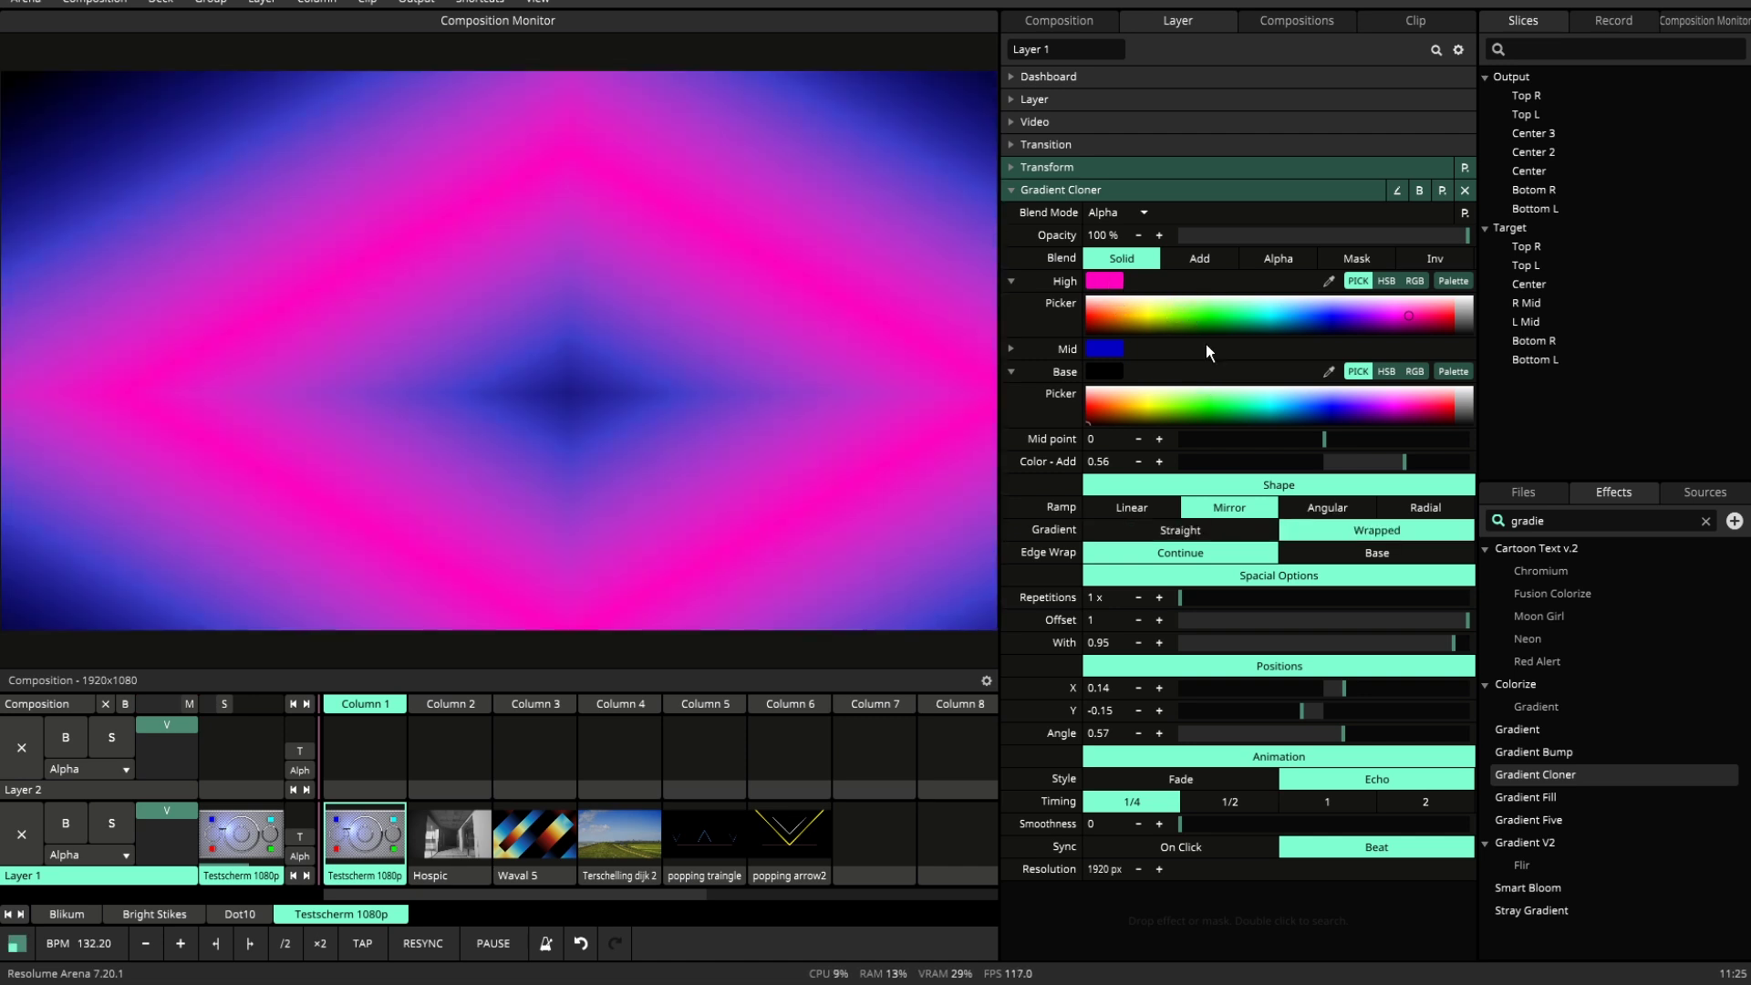
left_click(1222, 799)
left_click(1327, 802)
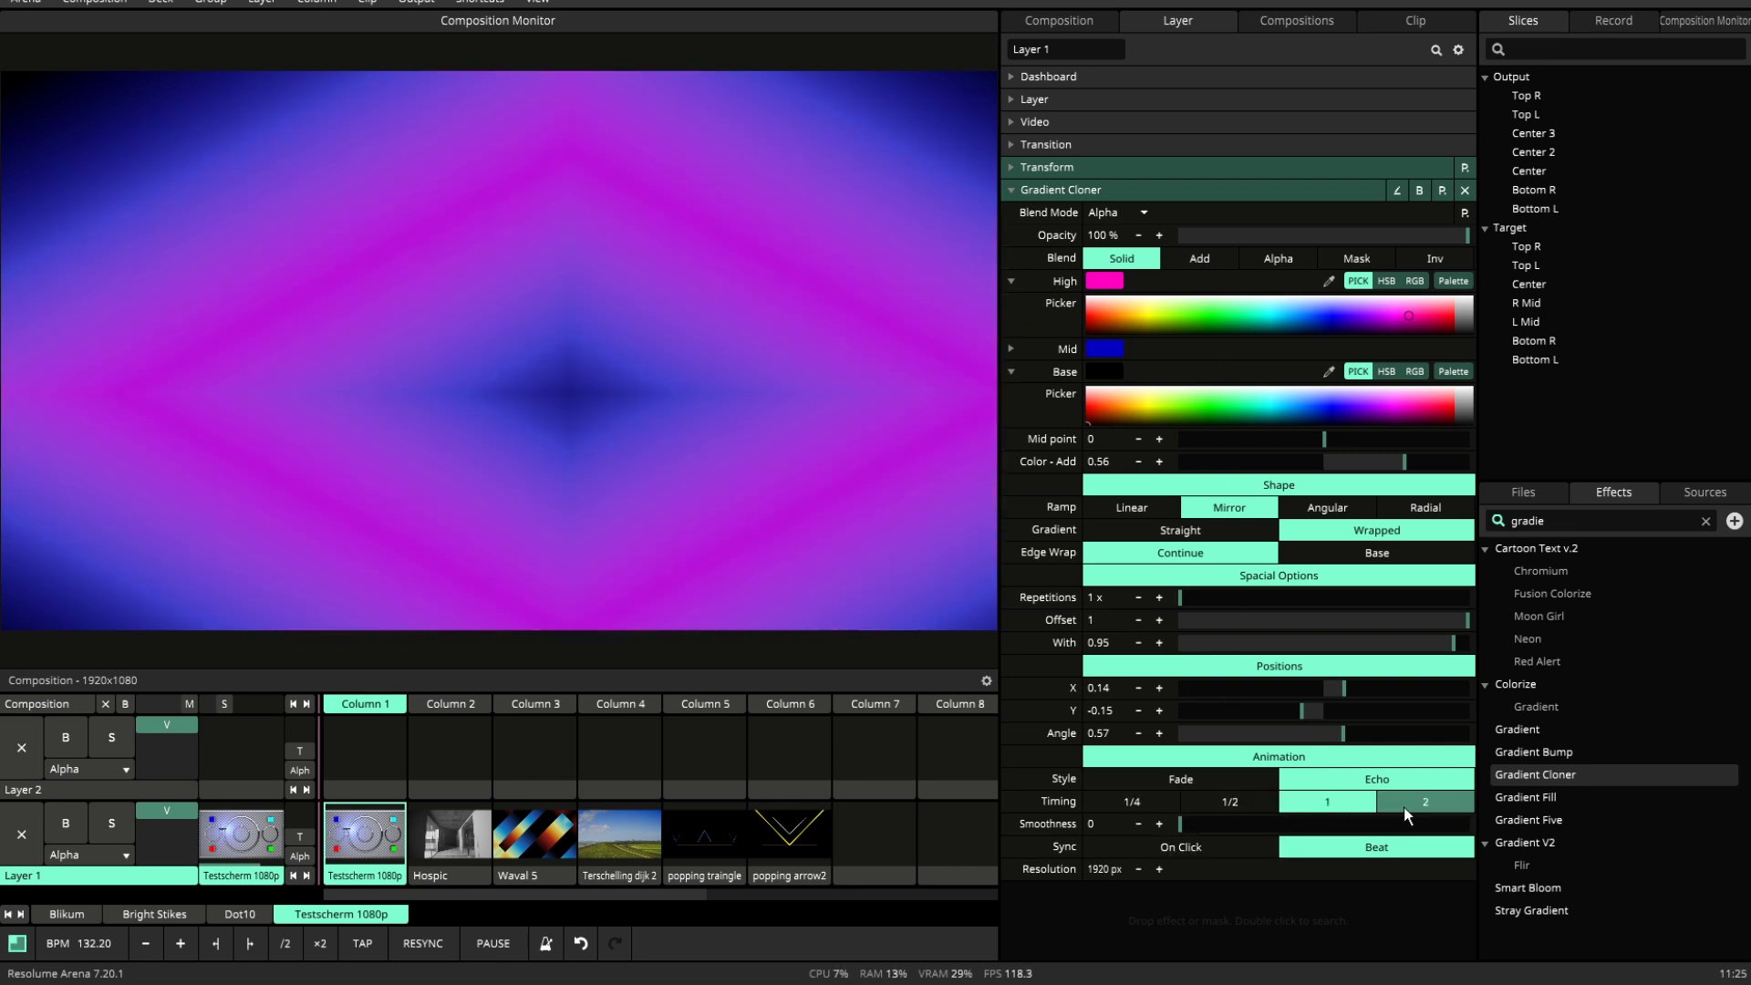
Raise Smoothness to 0.91 and step through timings 1/4, 1/2 and 1, ending on 2.
left_click(1260, 800)
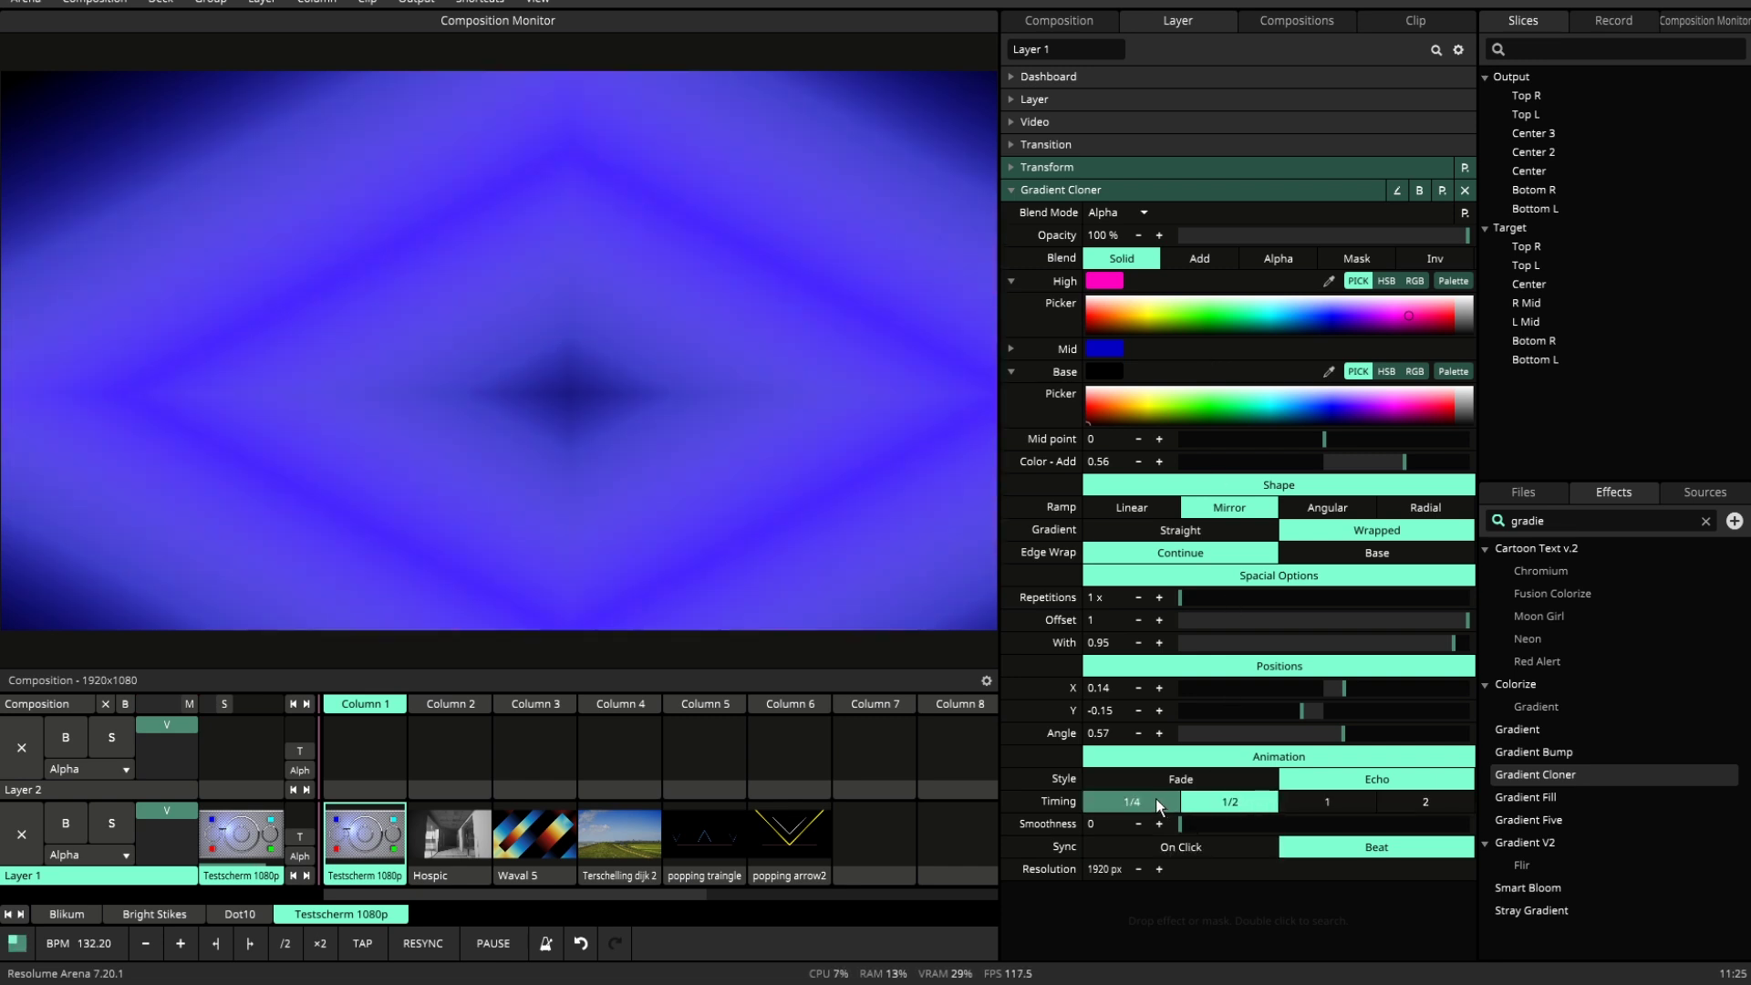
left_click(1156, 797)
left_click_drag(1182, 823, 1443, 818)
left_click(1229, 801)
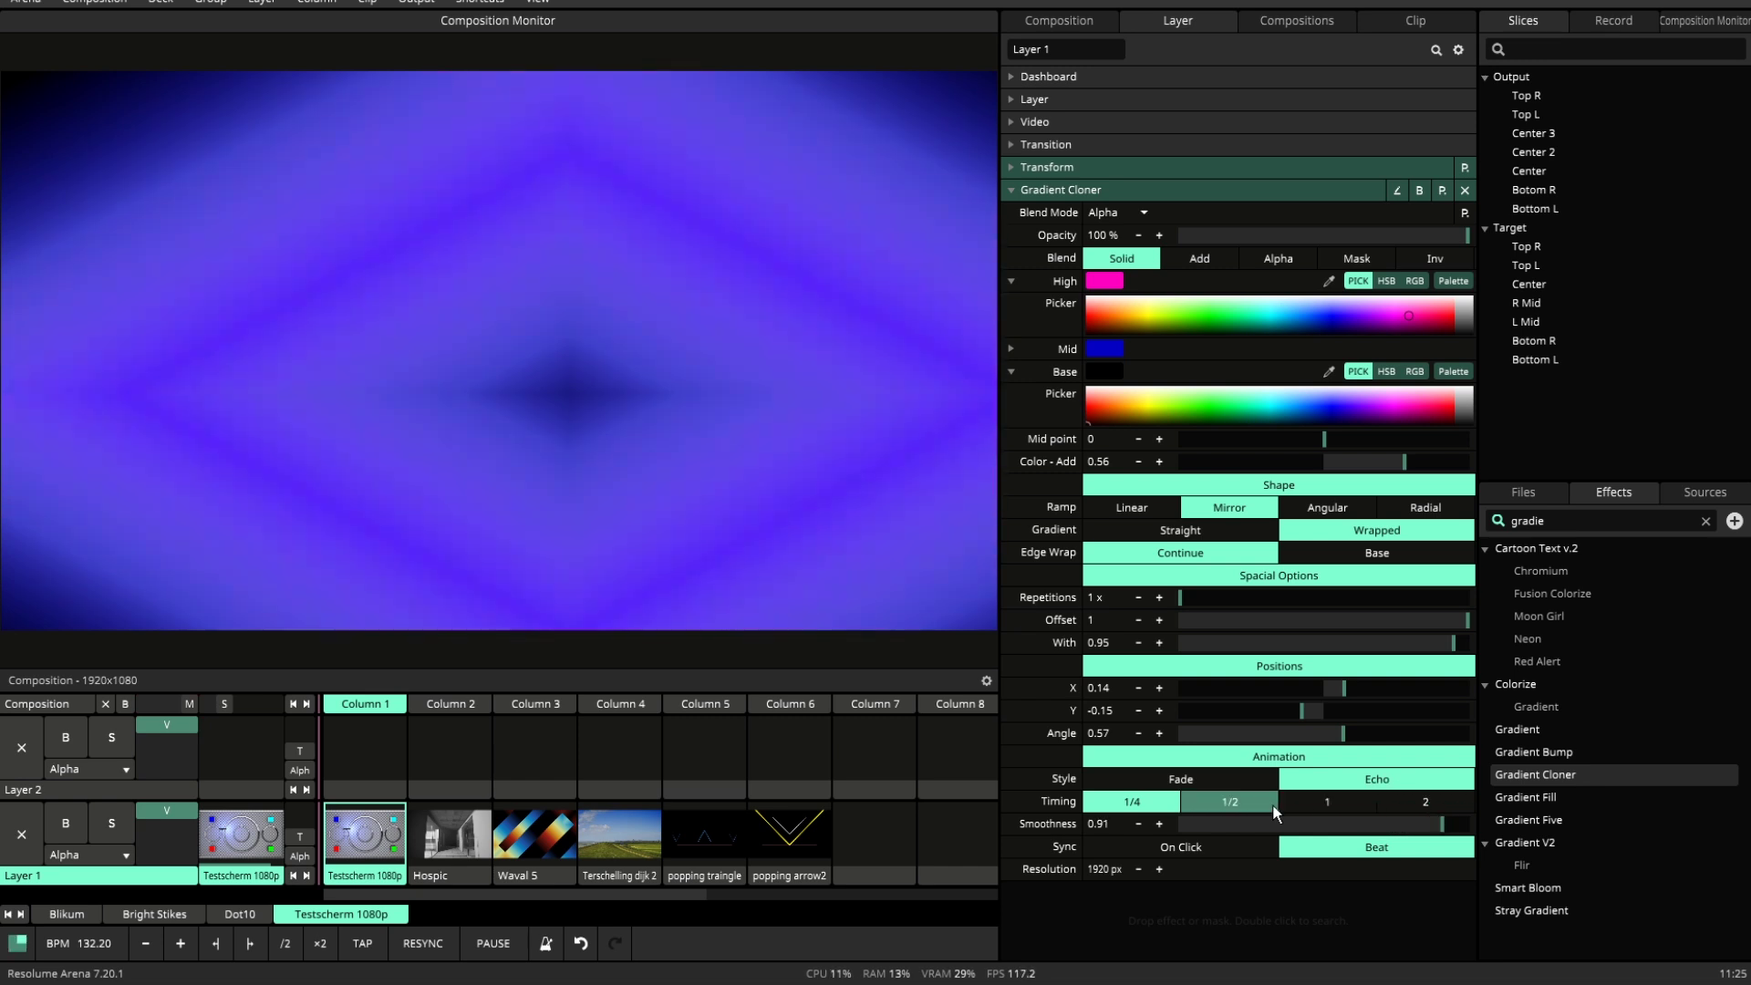
left_click(1337, 798)
left_click(1415, 801)
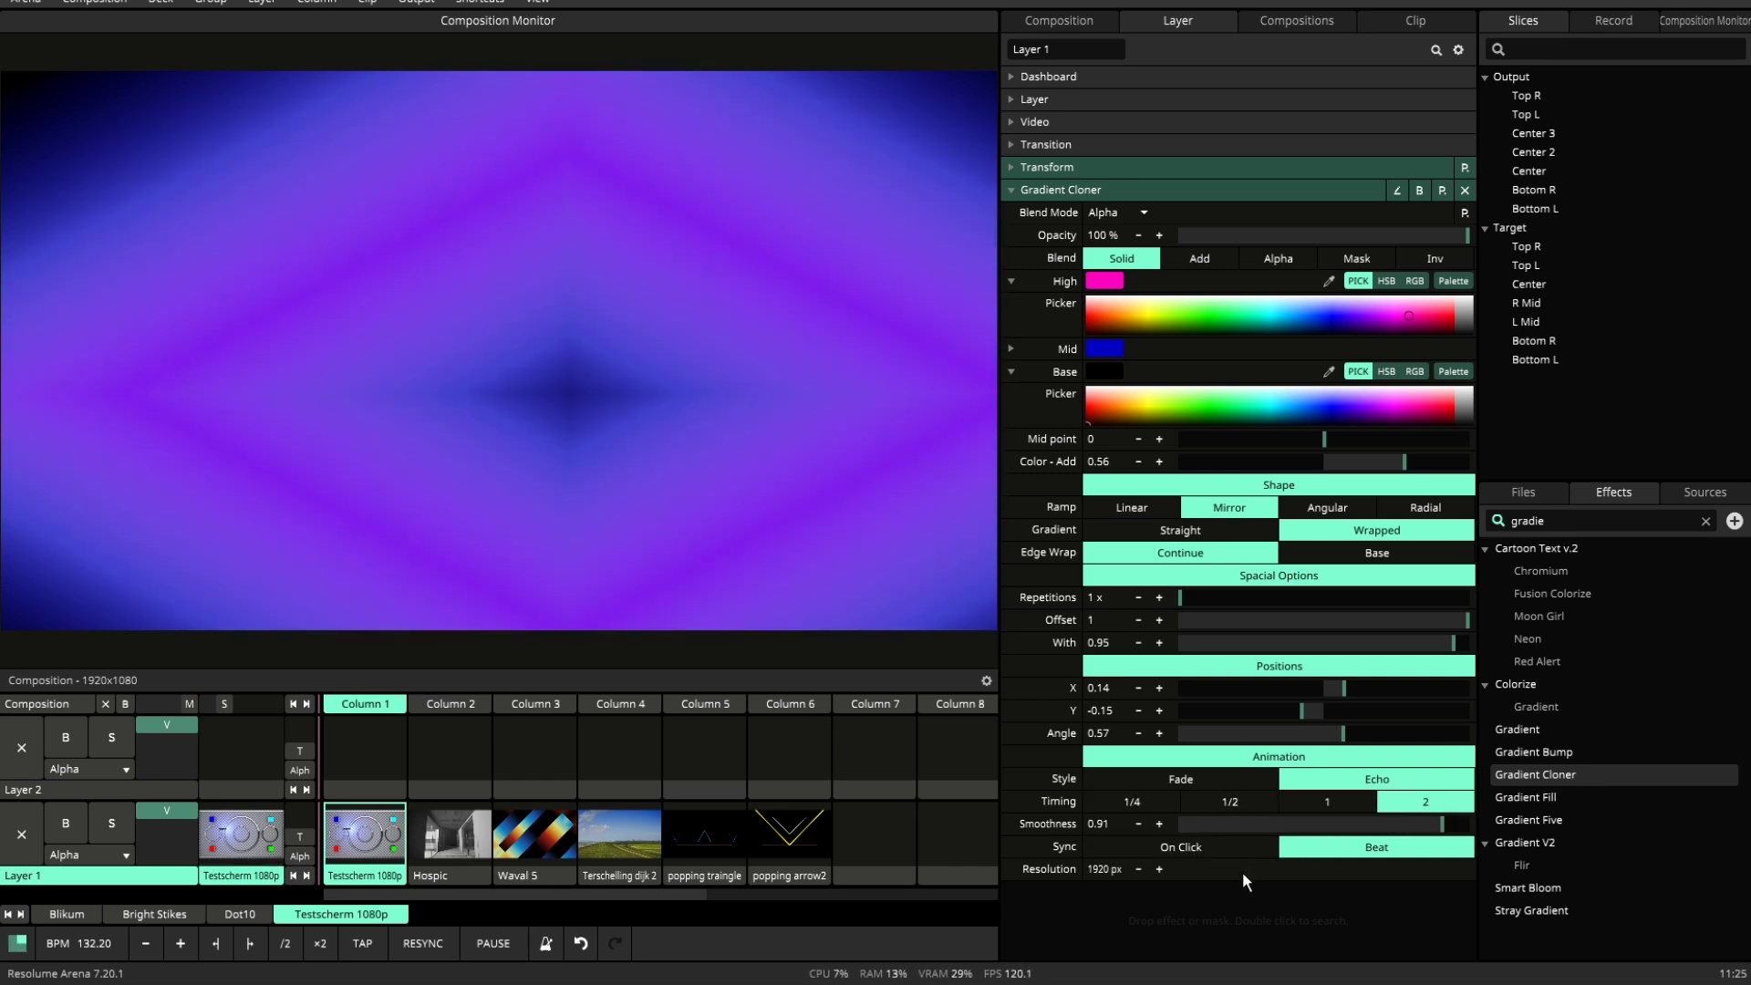
Toggle Sync between On Click and Beat, and set the animation timing to 1/4.
left_click(1185, 846)
left_click(1388, 846)
left_click(1238, 844)
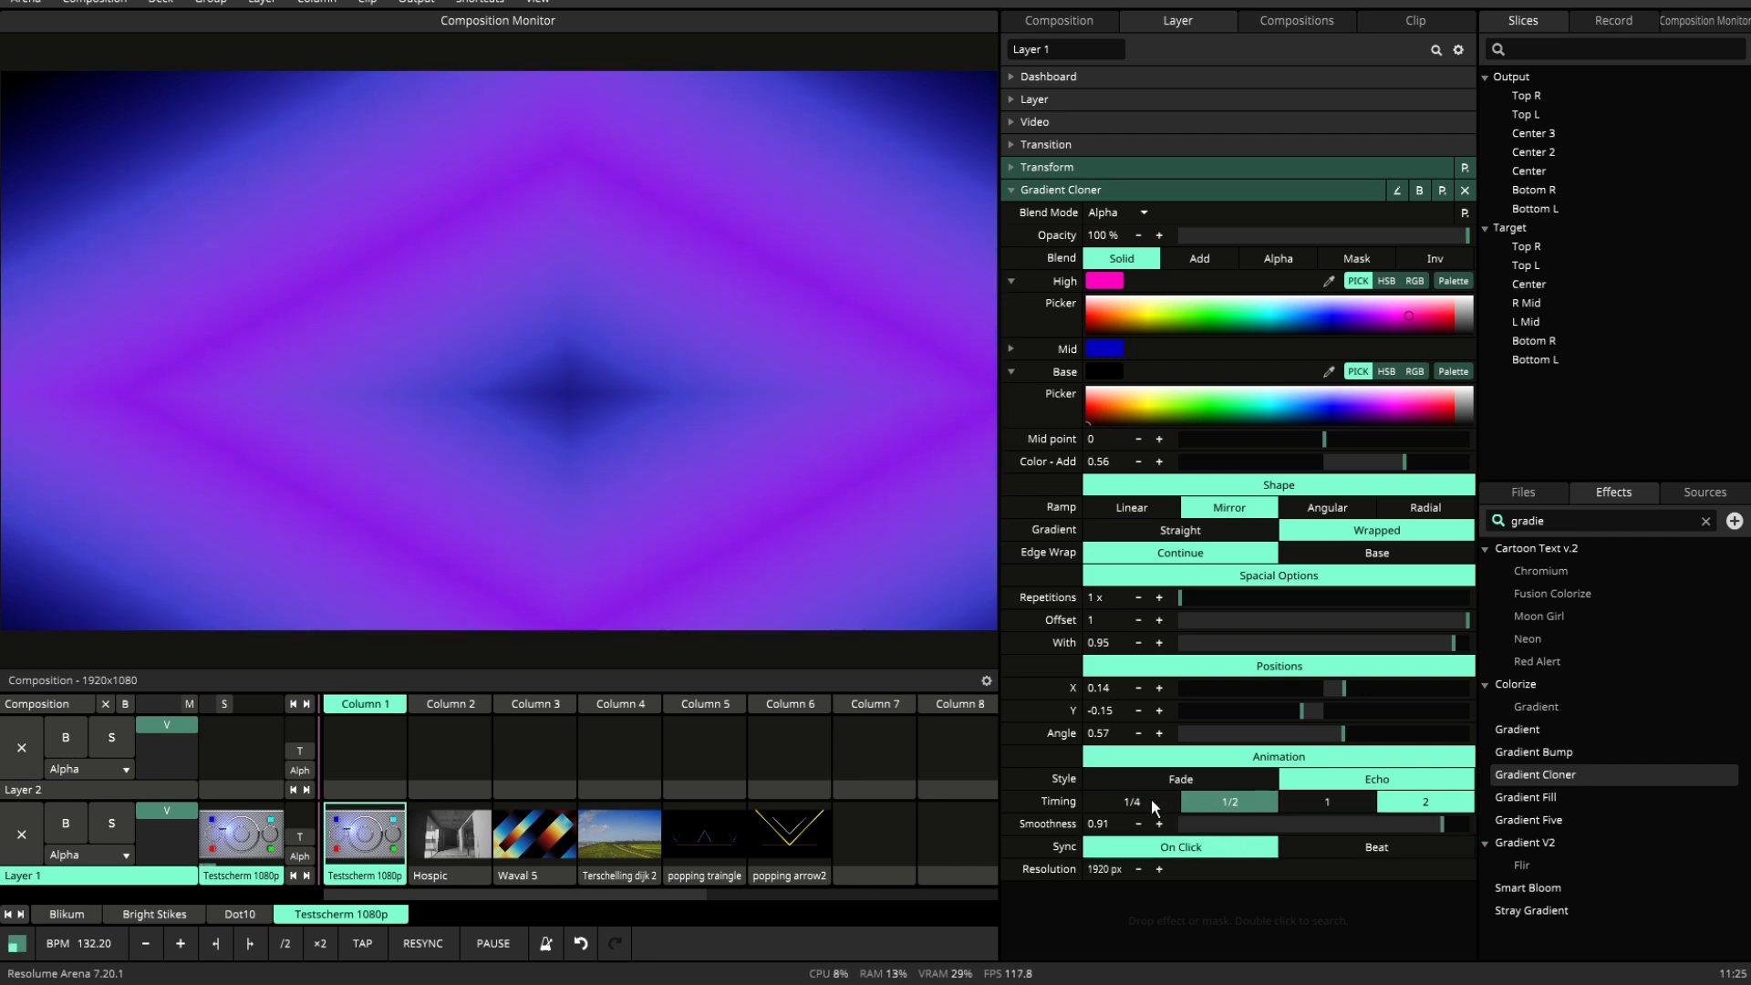
left_click(1099, 801)
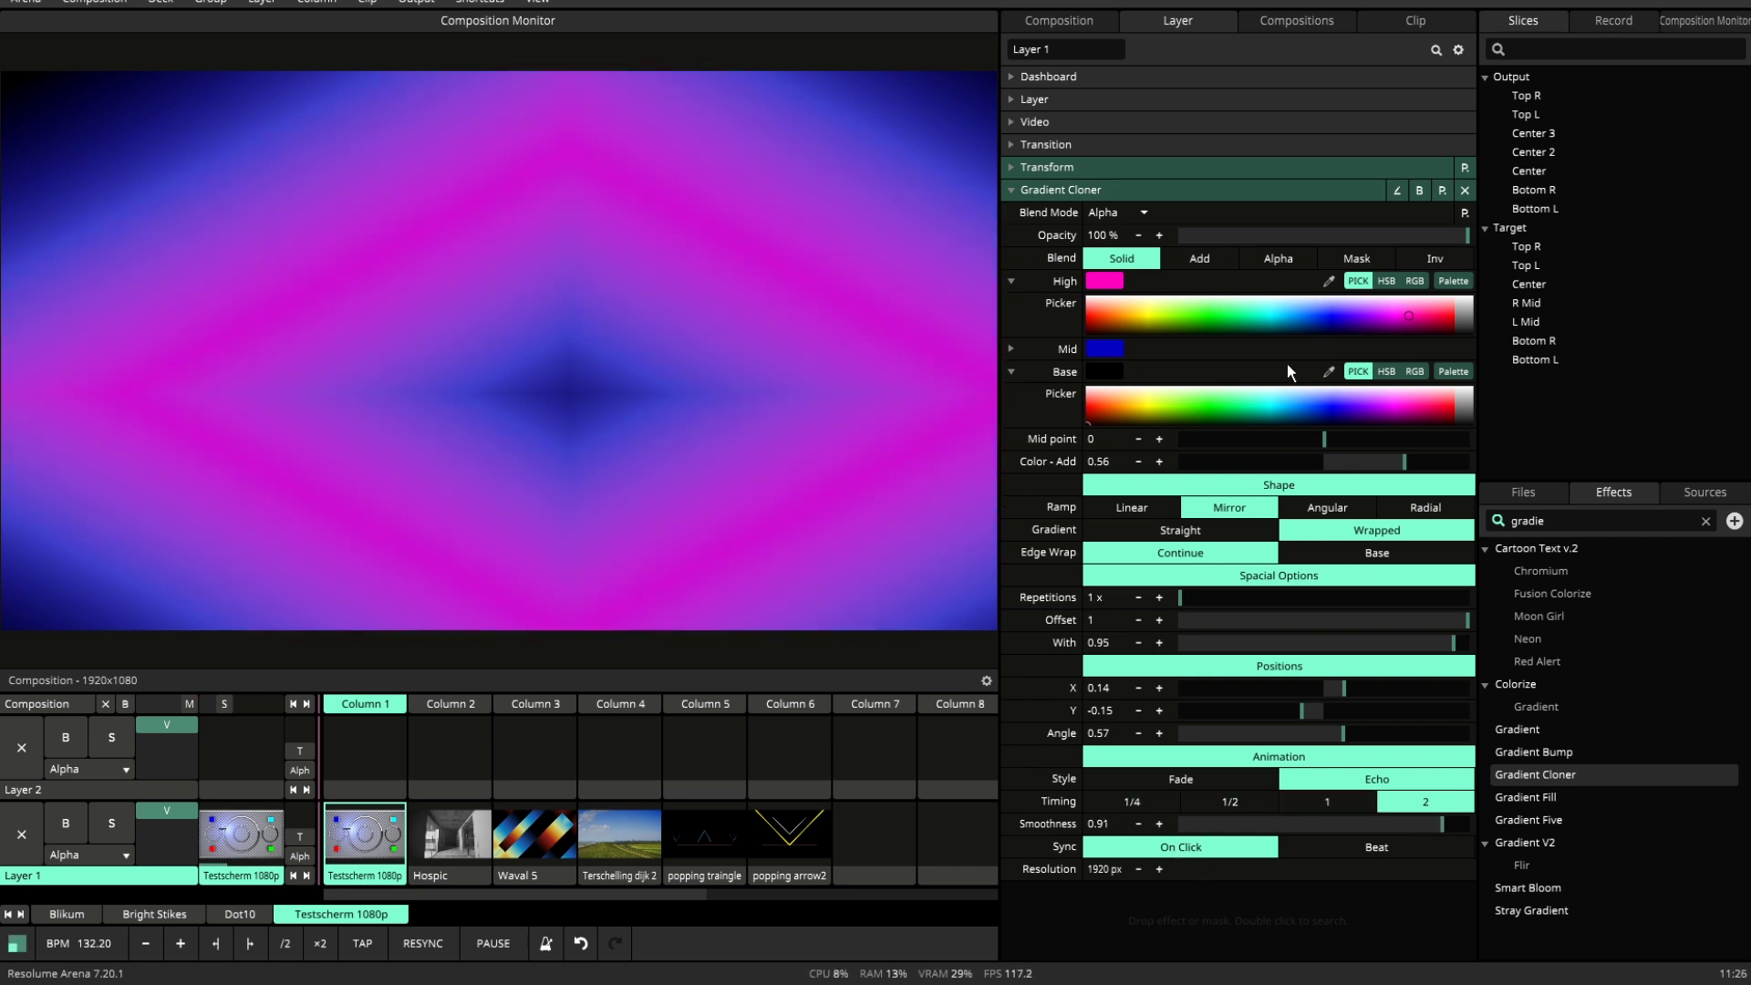
Make the Base colour green and Mid yellow, then set Sync back to On Click.
left_click(1204, 406)
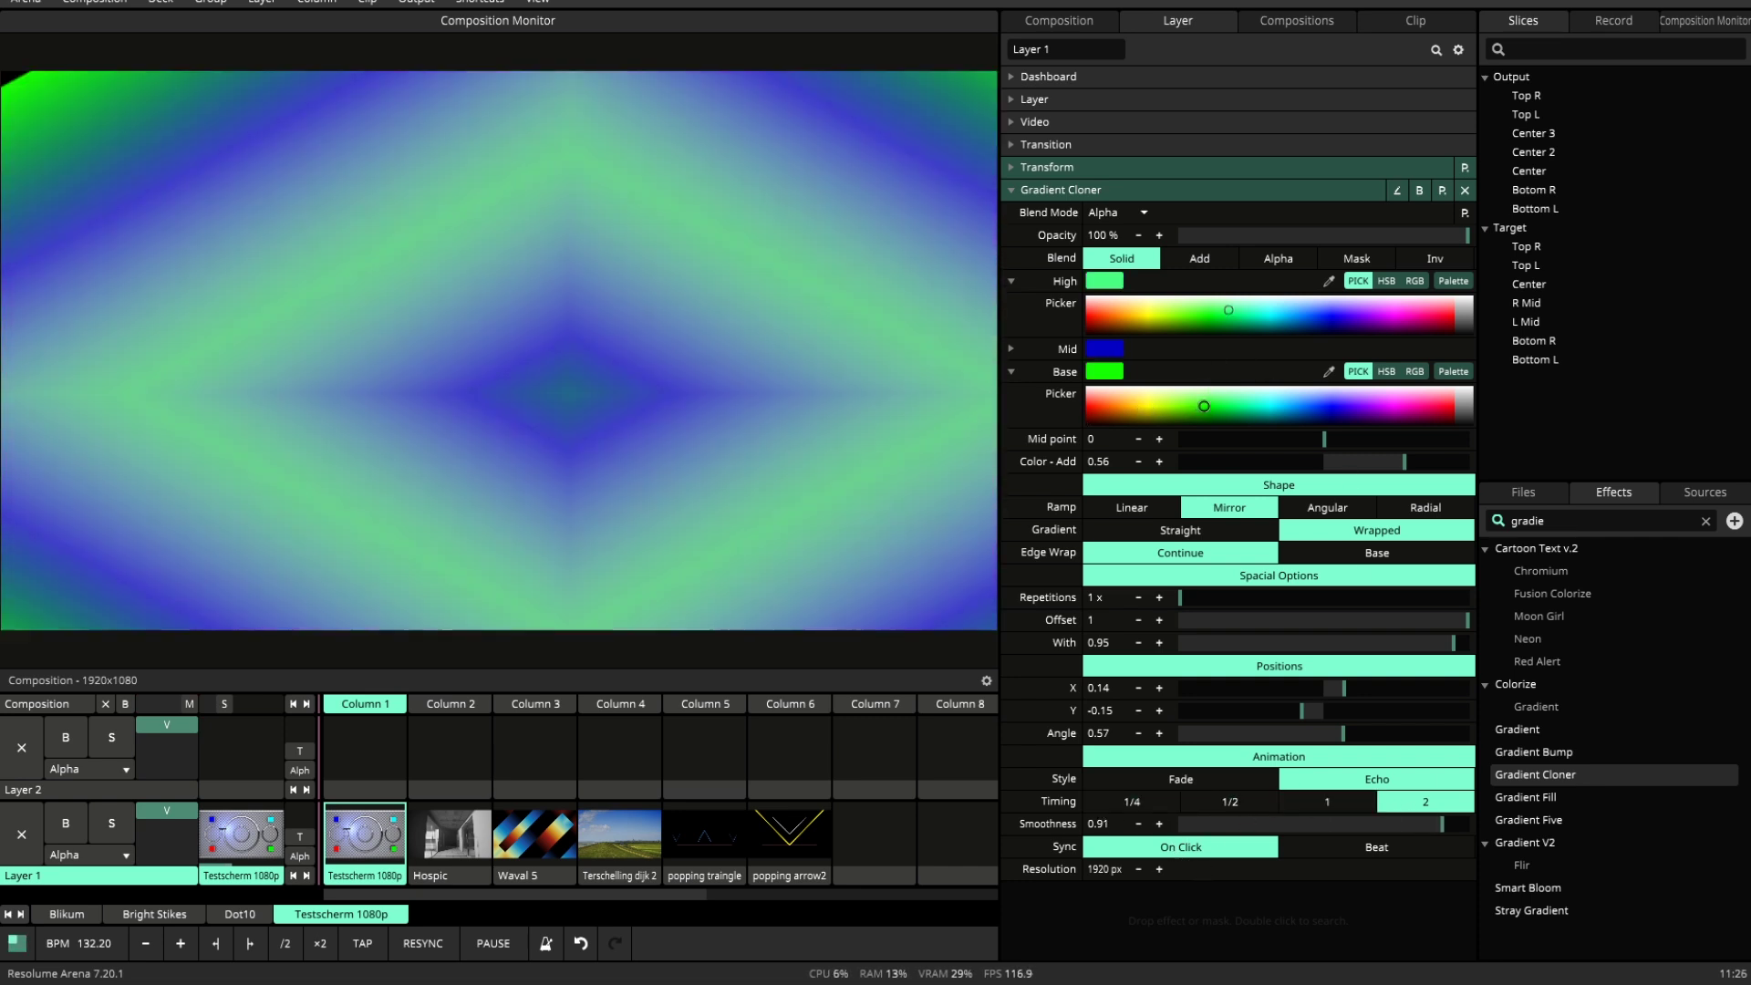
left_click(1012, 348)
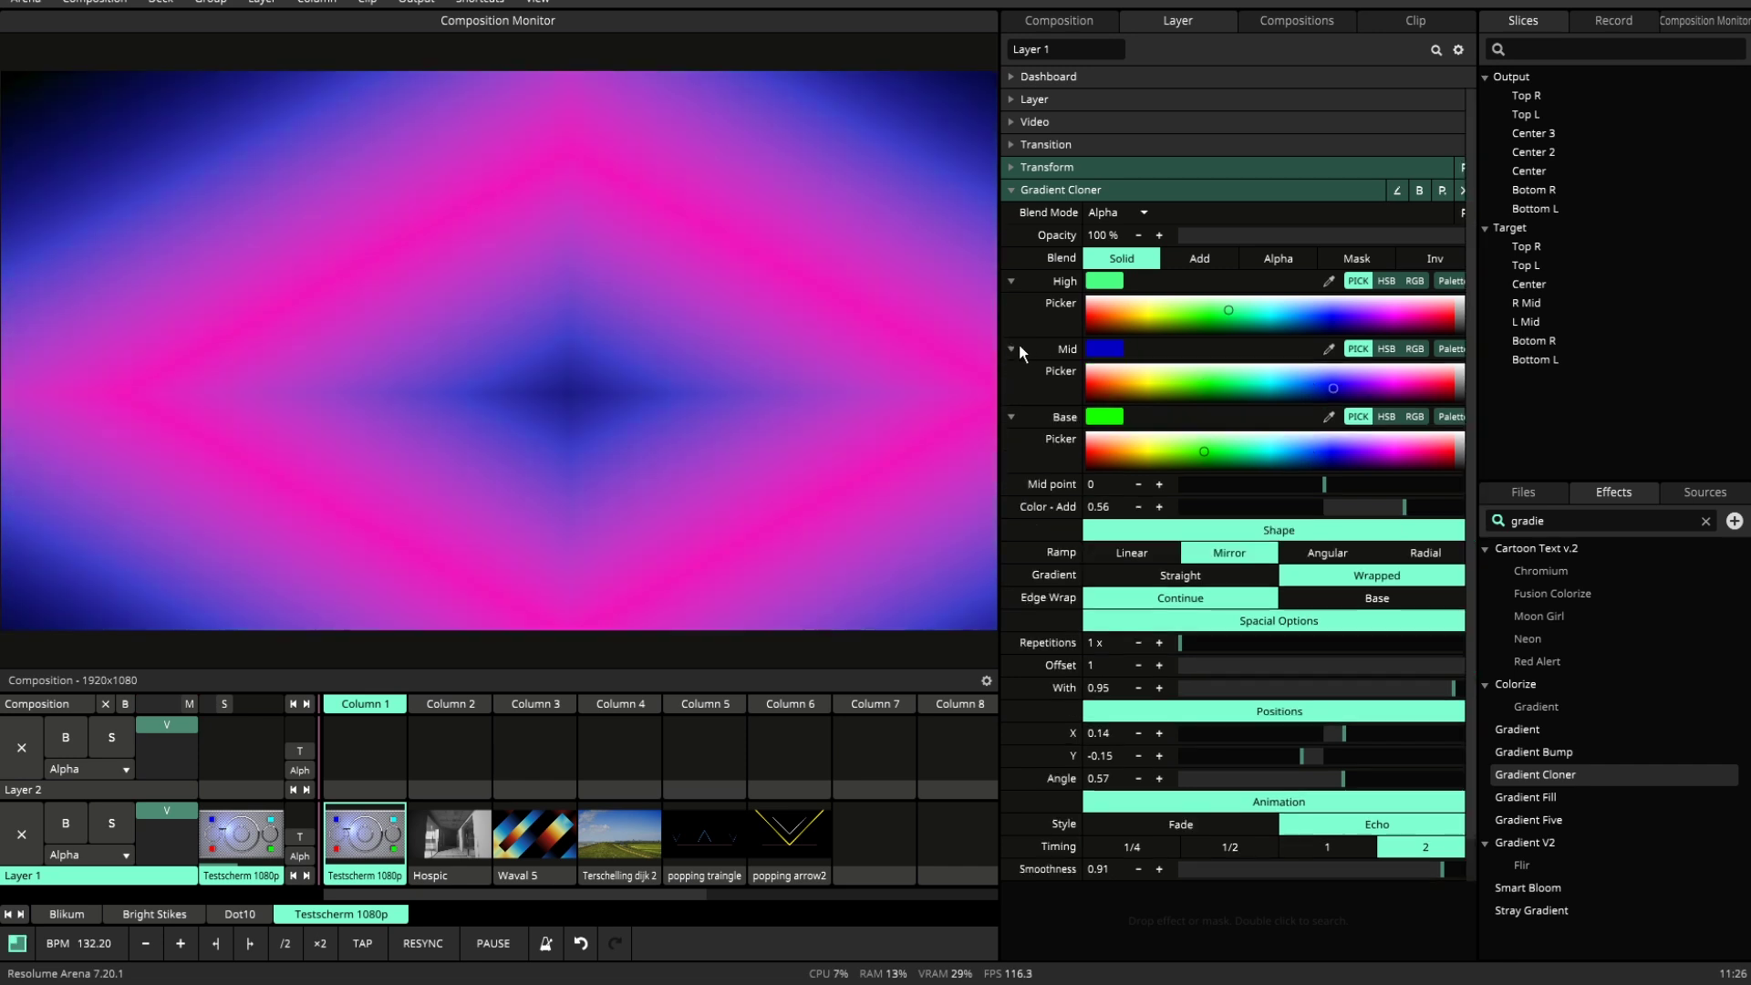
left_click(1198, 373)
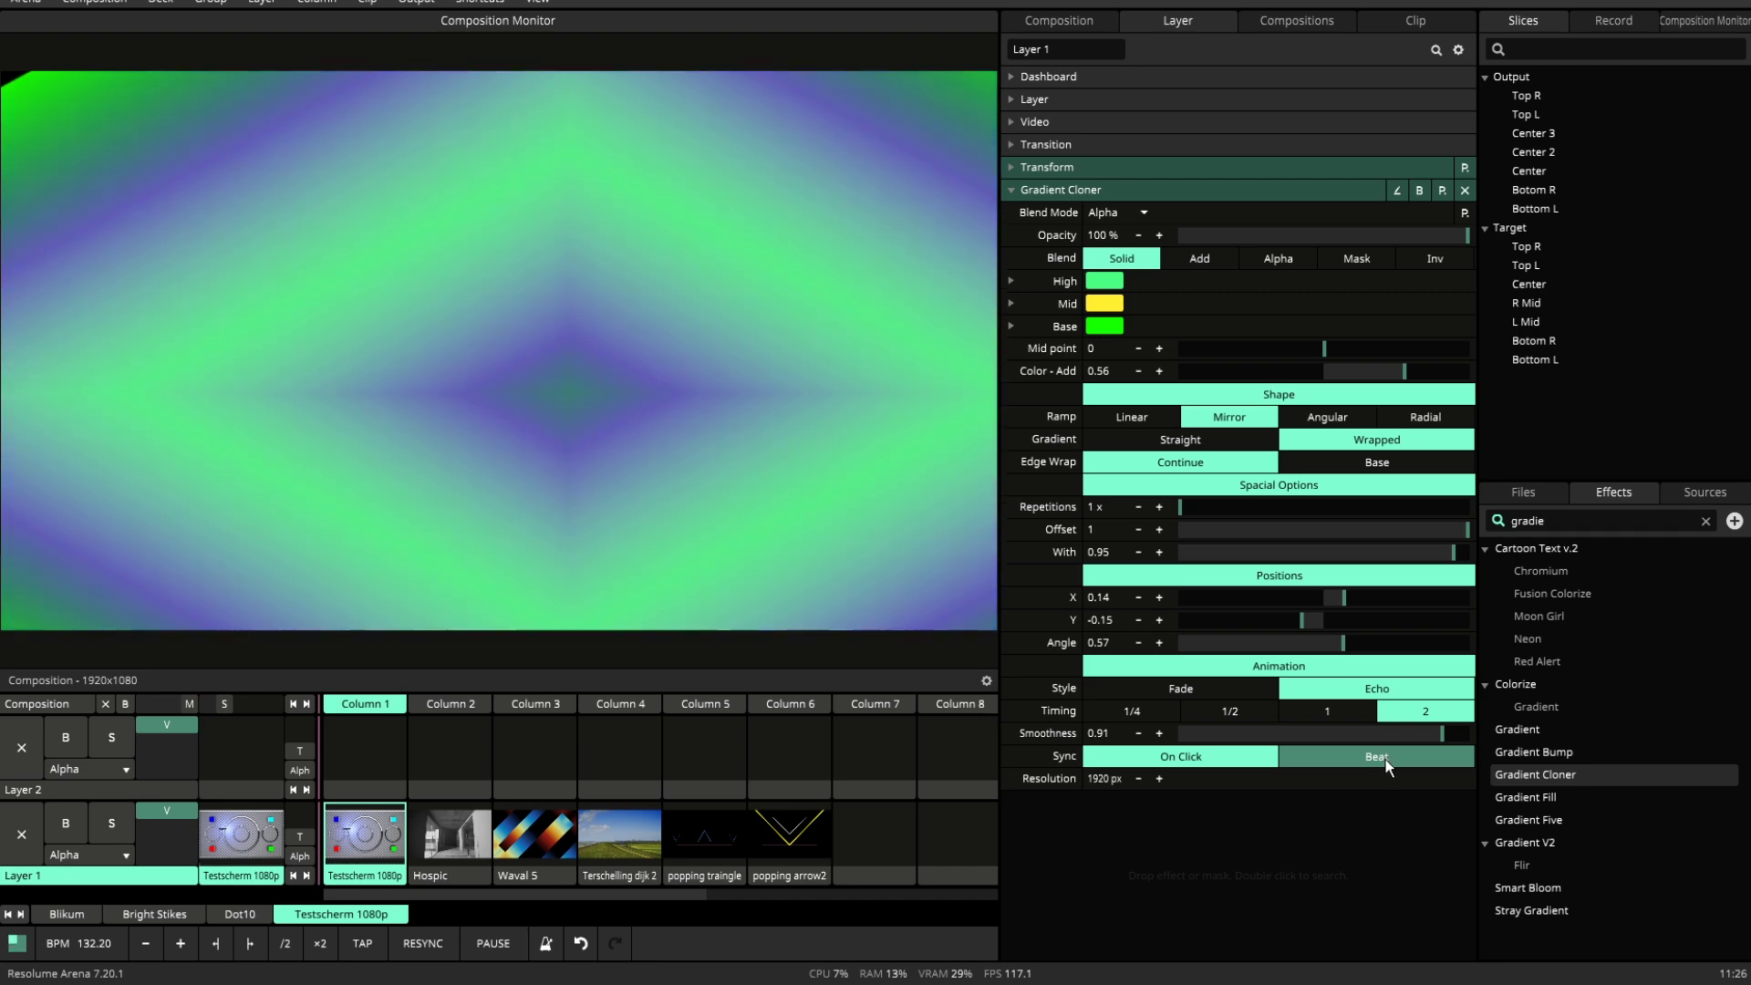
left_click(1386, 759)
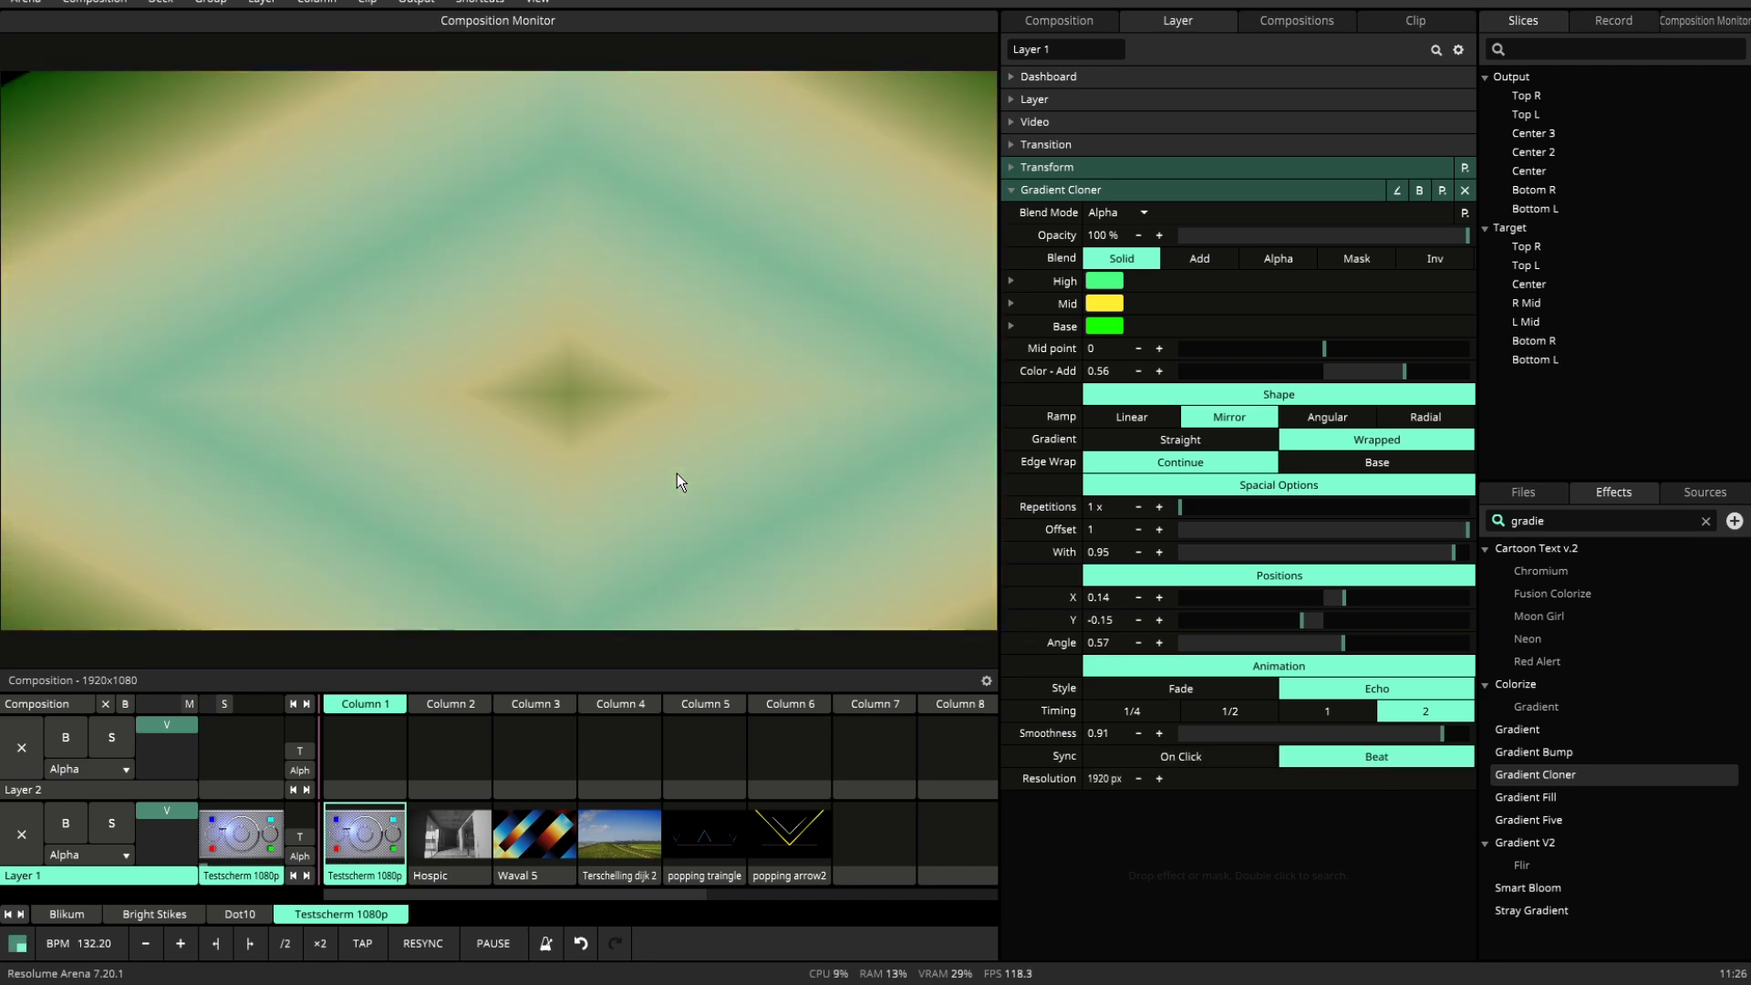
left_click(1181, 756)
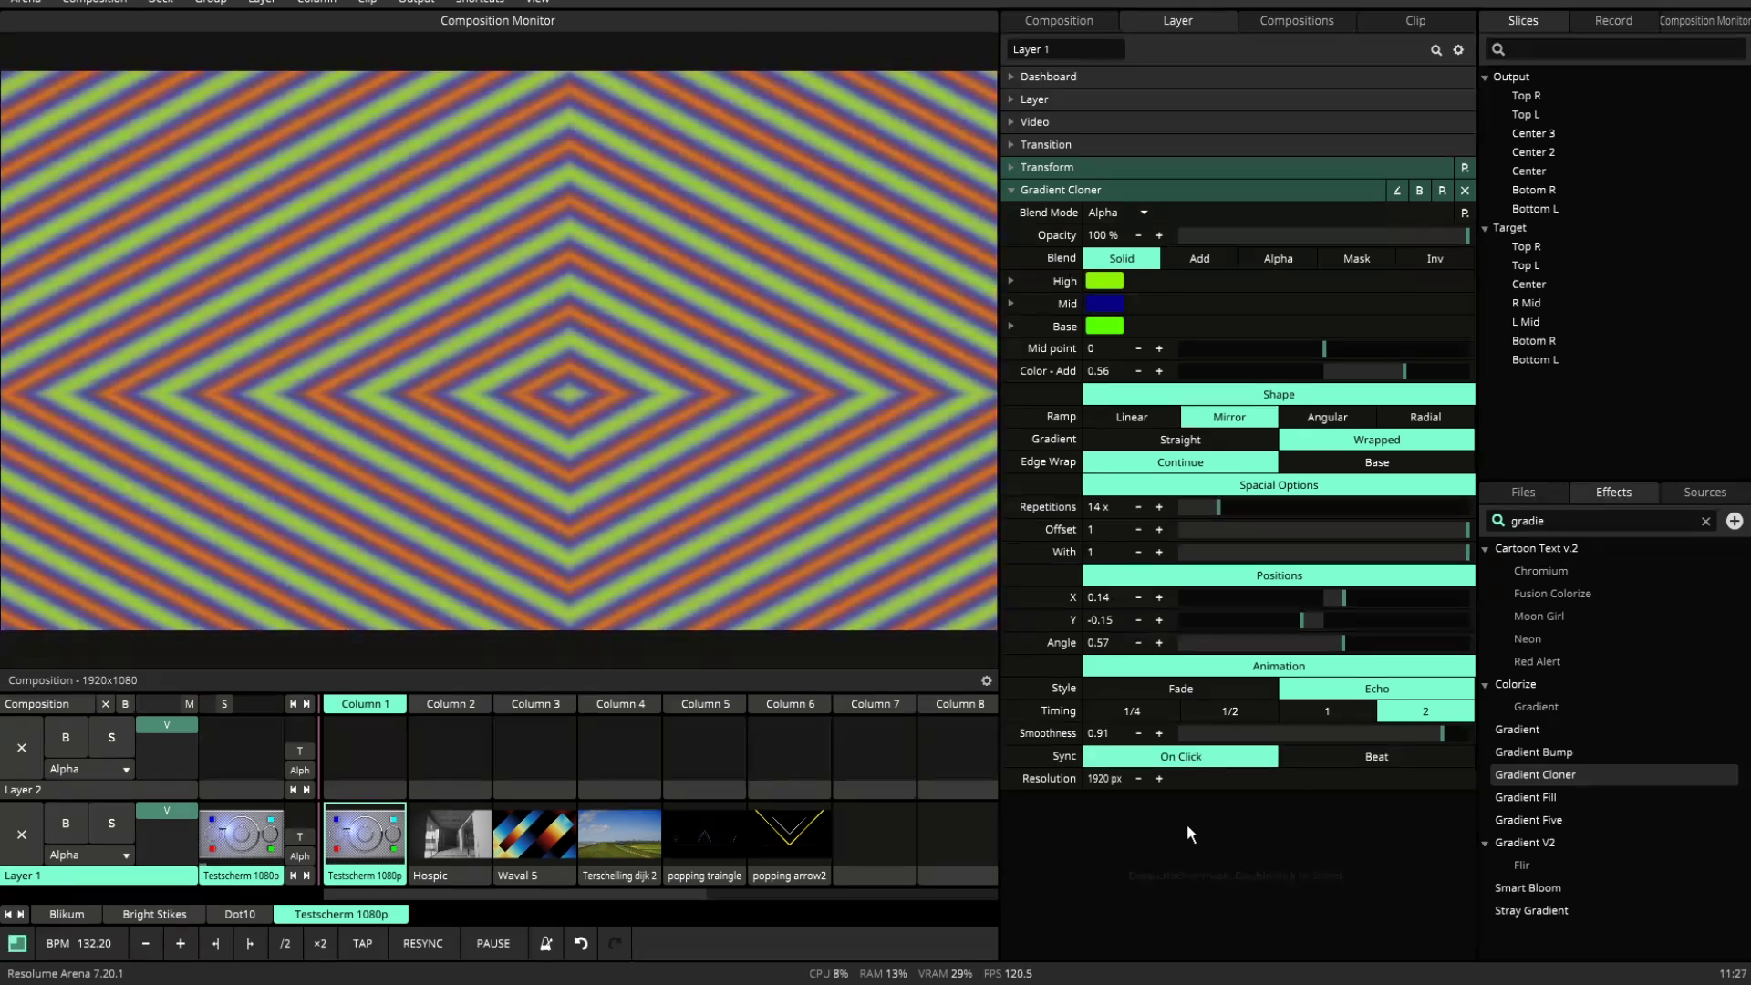